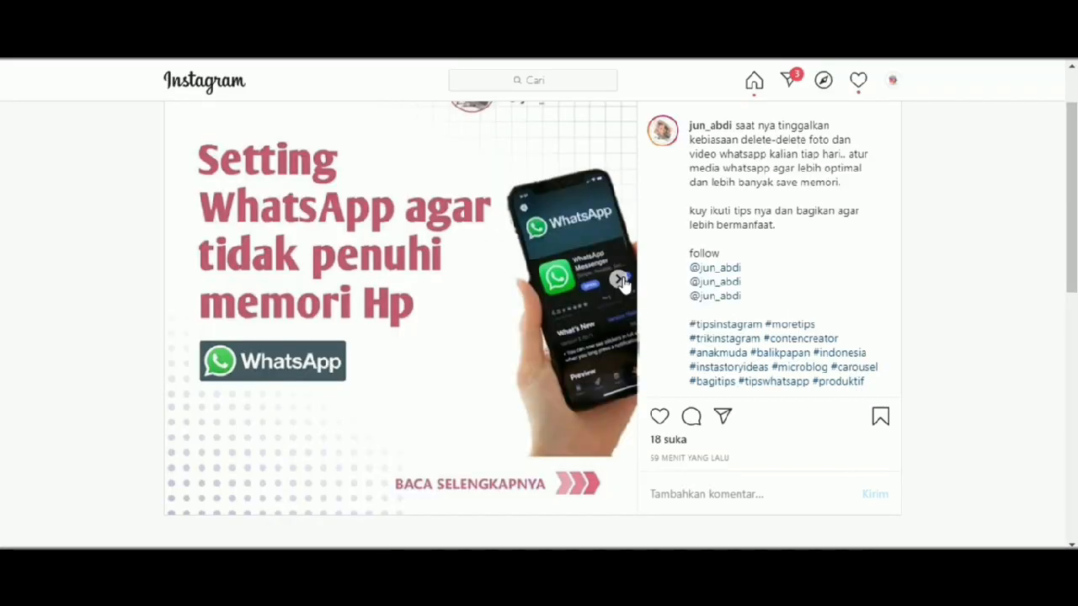
- Browse through the slides of the WhatsApp memory-settings carousel post to study its layout
{"action": "left_click", "coordinate": [621, 283]}
{"action": "left_click", "coordinate": [623, 283]}
{"action": "left_click", "coordinate": [623, 283]}
{"action": "left_click", "coordinate": [624, 283]}
{"action": "left_click", "coordinate": [623, 283]}
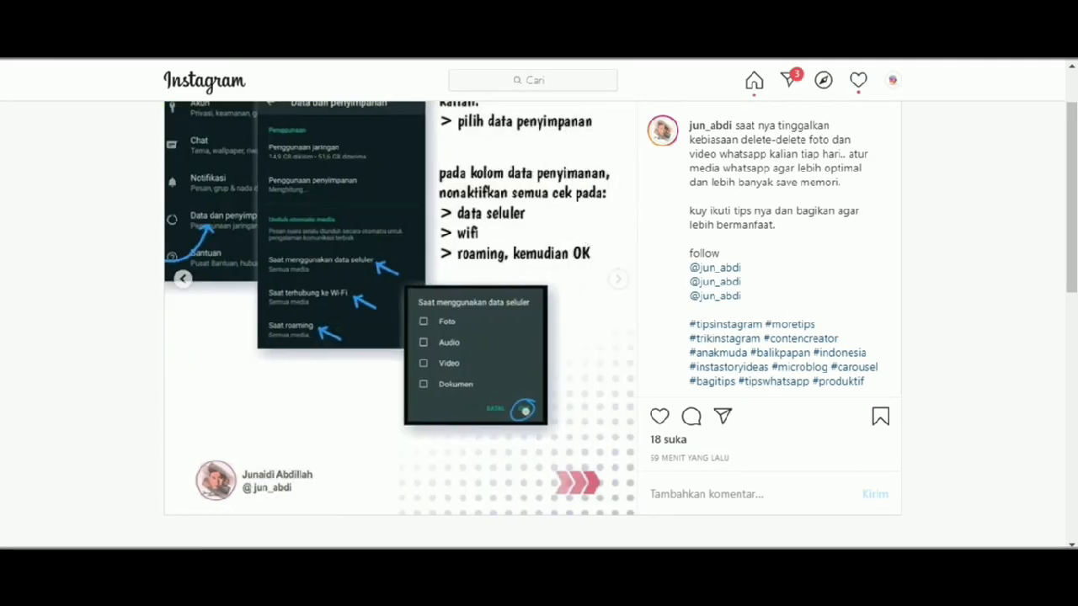
{"action": "left_click", "coordinate": [621, 282]}
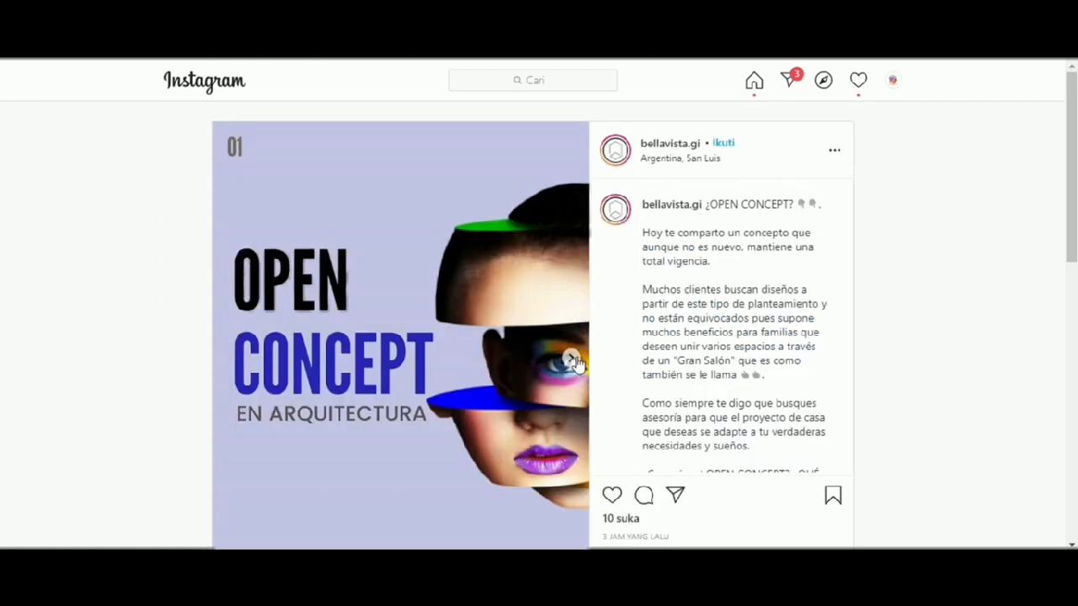
- Browse through the slides of the "Open Concept" architecture carousel post
{"action": "left_click", "coordinate": [572, 360]}
{"action": "left_click", "coordinate": [573, 360]}
{"action": "left_click", "coordinate": [572, 360]}
{"action": "left_click", "coordinate": [573, 361]}
{"action": "left_click", "coordinate": [573, 360]}
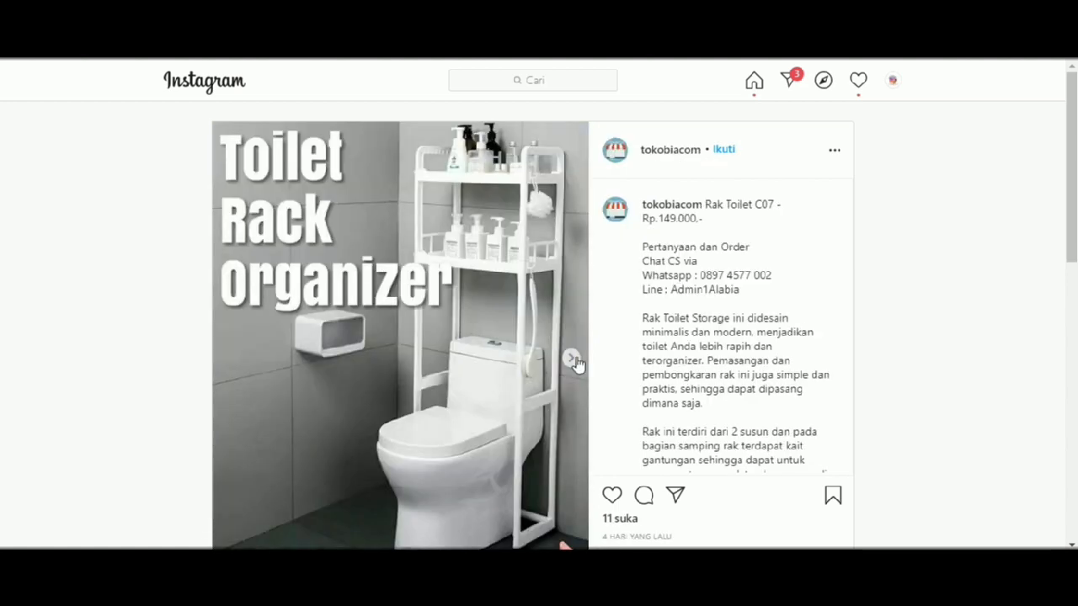
- Browse through the slides of the "Toilet Rack Organizer" product carousel post
{"action": "left_click", "coordinate": [573, 361]}
{"action": "left_click", "coordinate": [573, 360]}
{"action": "left_click", "coordinate": [573, 361]}
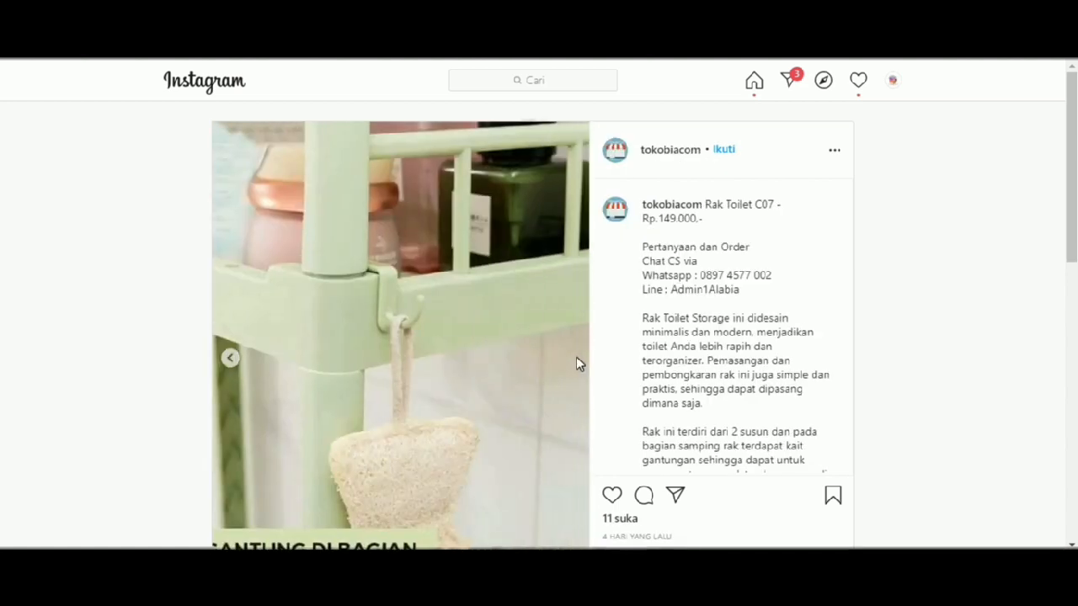
{"action": "double_click", "coordinate": [577, 363]}
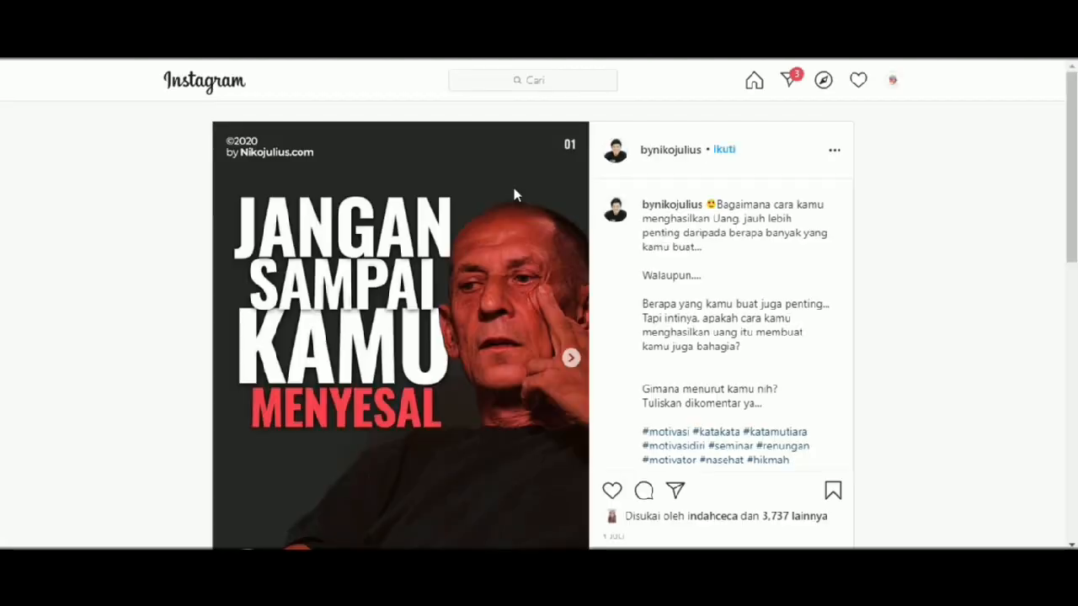
- Browse through the slides of the "Jangan Sampai Kamu Menyesal" carousel post to see how images continue across slides
{"action": "left_click", "coordinate": [572, 361]}
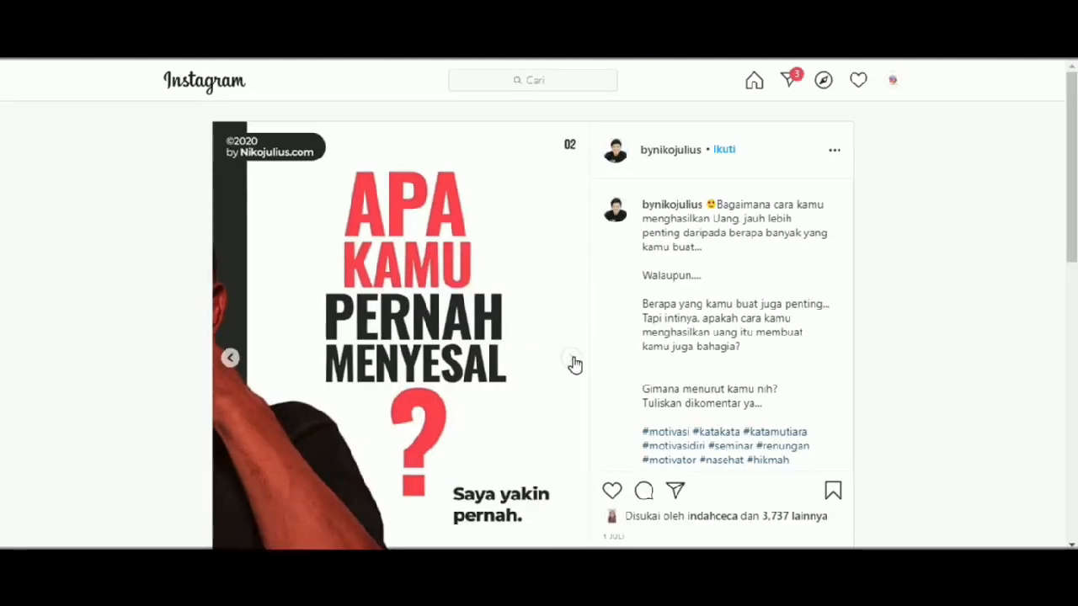
{"action": "left_click", "coordinate": [572, 361]}
{"action": "left_click", "coordinate": [572, 360]}
{"action": "left_click", "coordinate": [573, 361]}
{"action": "left_click", "coordinate": [572, 360]}
{"action": "left_click", "coordinate": [573, 360]}
{"action": "left_click", "coordinate": [573, 360]}
{"action": "left_click", "coordinate": [572, 361]}
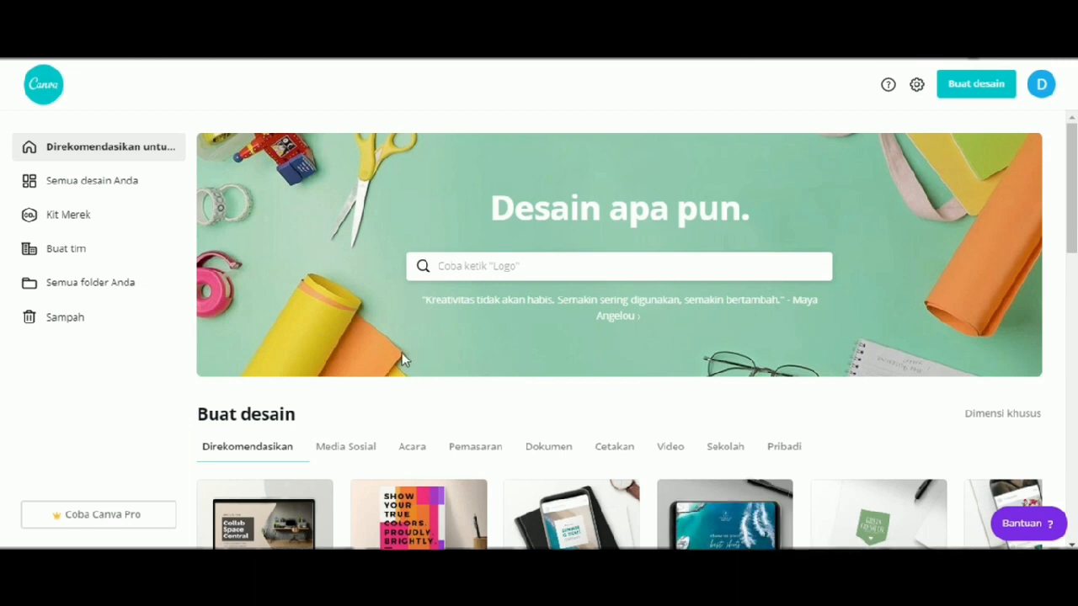
- Calculate the total width of five carousel slides in Calculator by multiplying 1080 by 5, and return to Canva
{"action": "left_click_drag", "start_coordinate": [874, 128], "coordinate": [563, 104]}
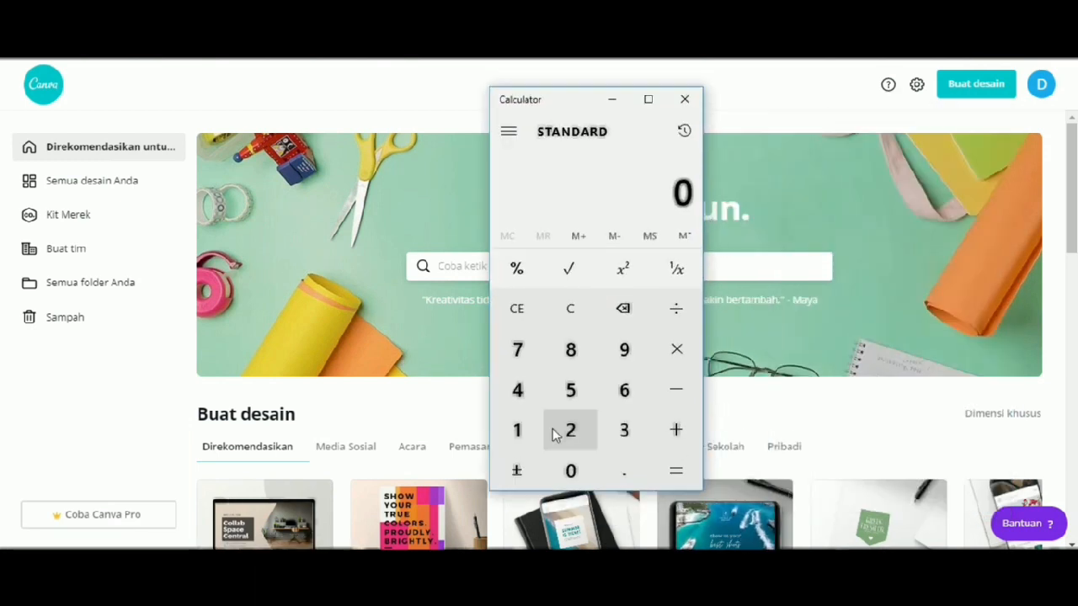
{"action": "left_click", "coordinate": [537, 445]}
{"action": "left_click", "coordinate": [570, 469]}
{"action": "left_click", "coordinate": [570, 350]}
{"action": "left_click", "coordinate": [570, 469]}
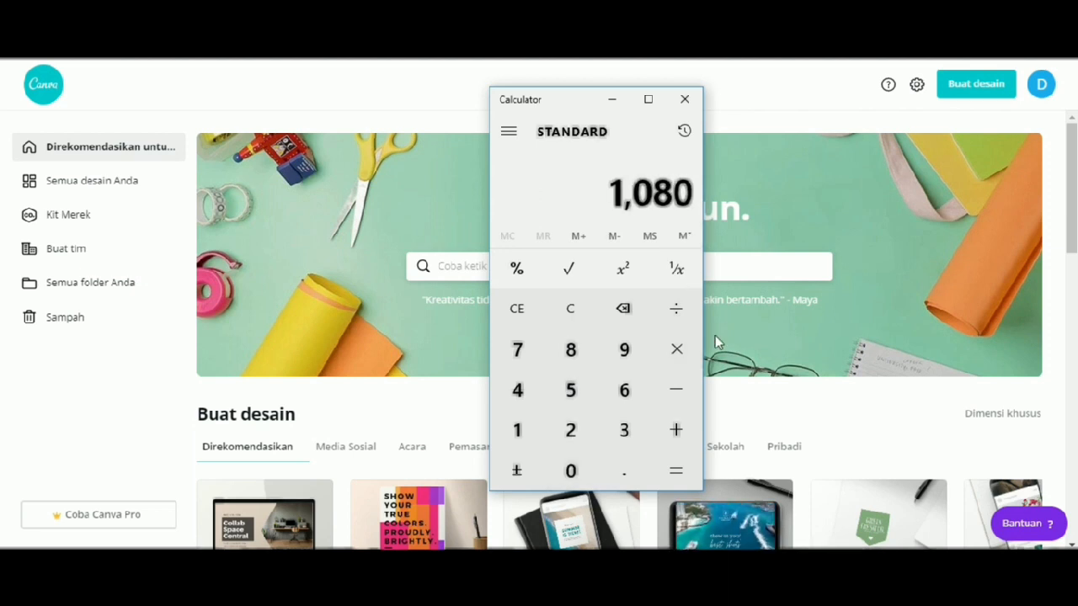
{"action": "left_click", "coordinate": [679, 352]}
{"action": "left_click", "coordinate": [576, 391]}
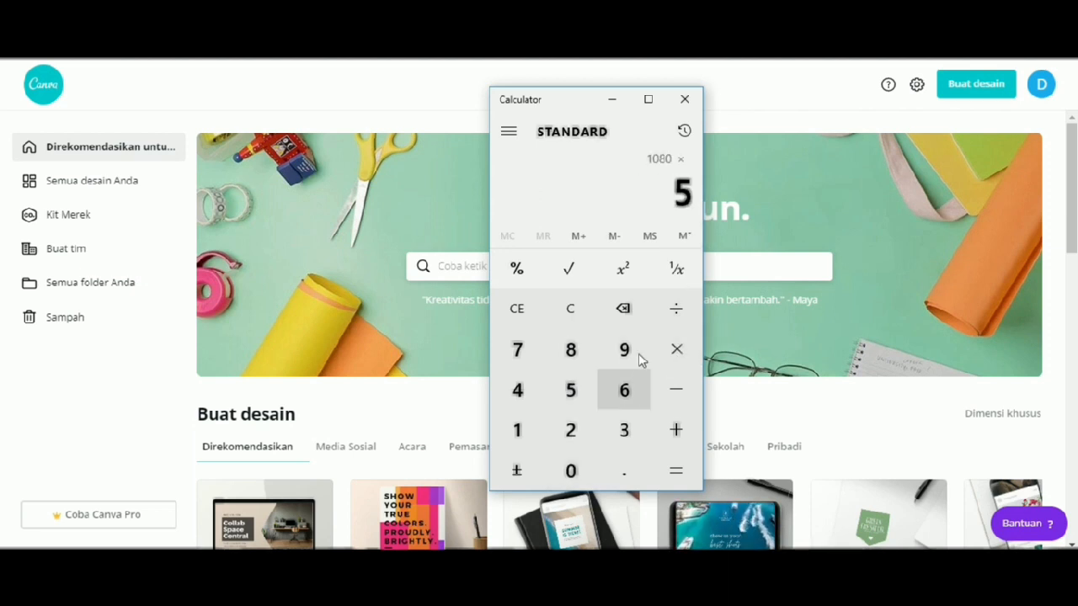
{"action": "left_click", "coordinate": [676, 470]}
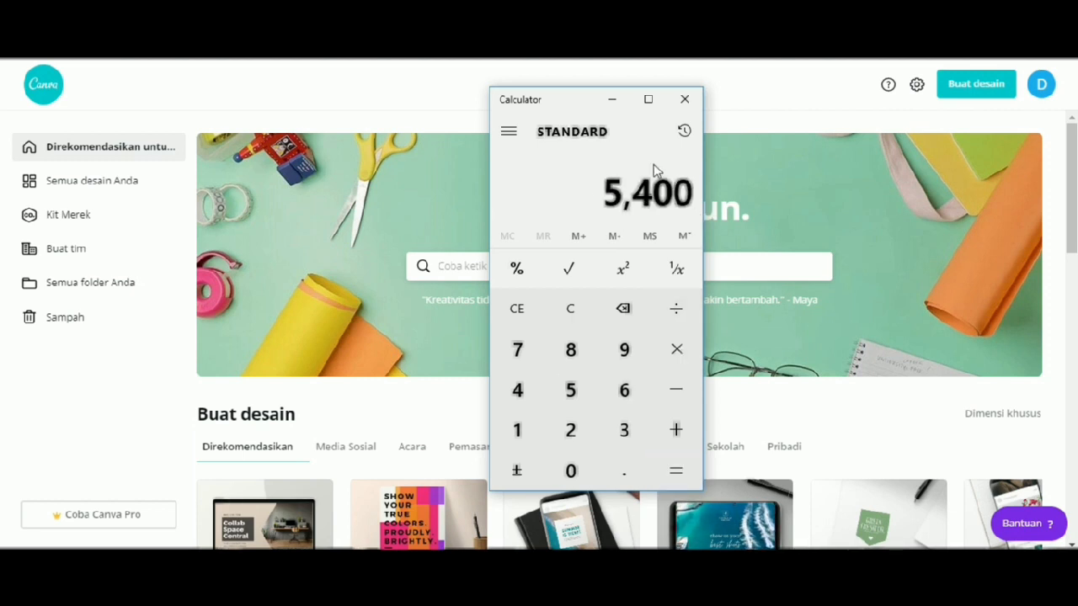
{"action": "left_click", "coordinate": [854, 120]}
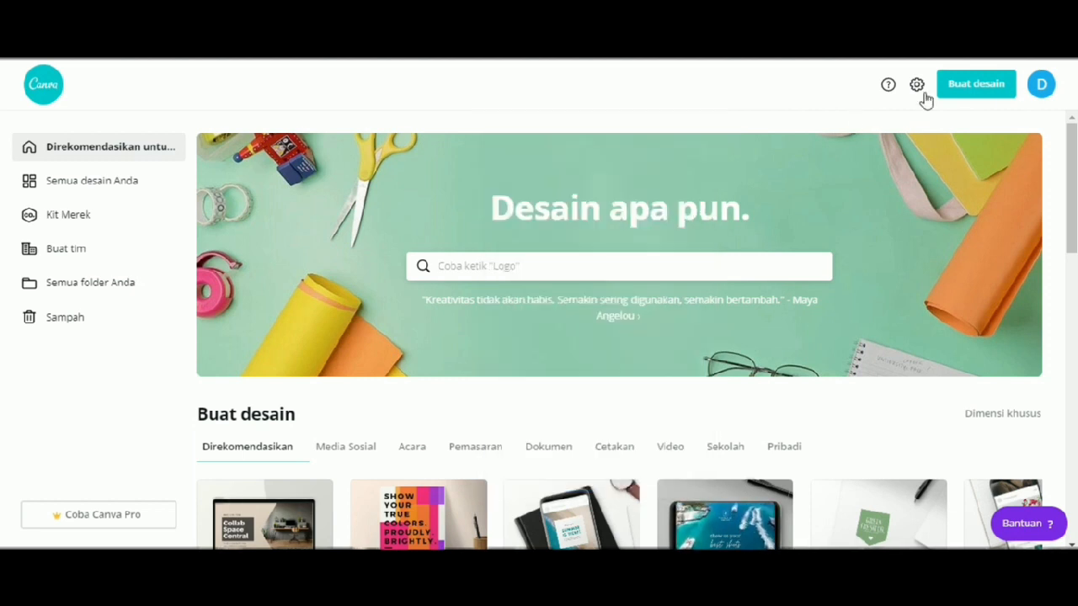
- Create a new design with custom dimensions of 5400 × 1080 pixels
{"action": "left_click", "coordinate": [985, 94]}
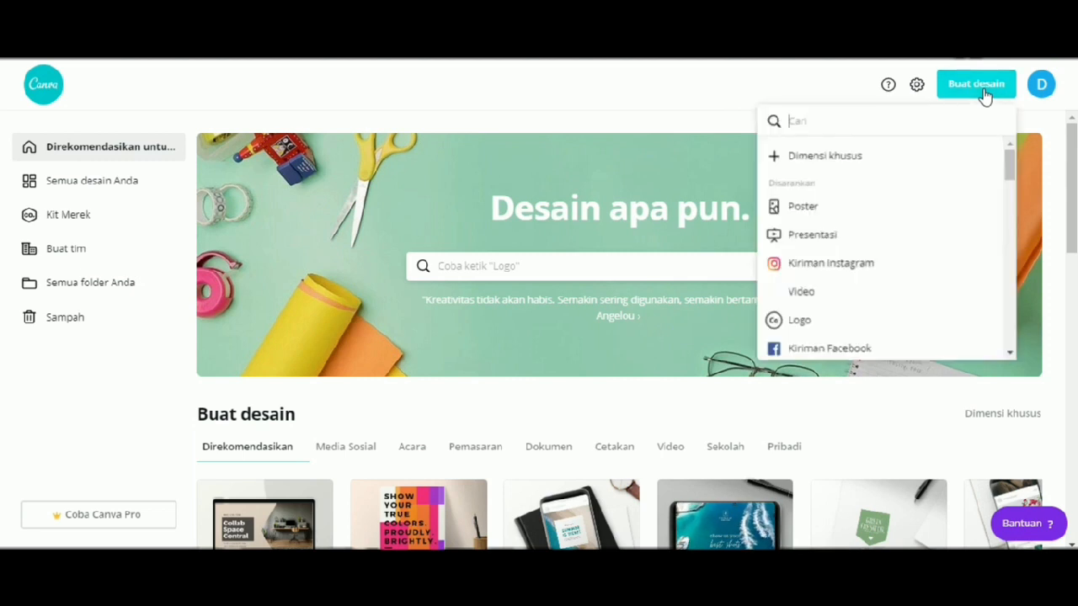
{"action": "left_click", "coordinate": [849, 157]}
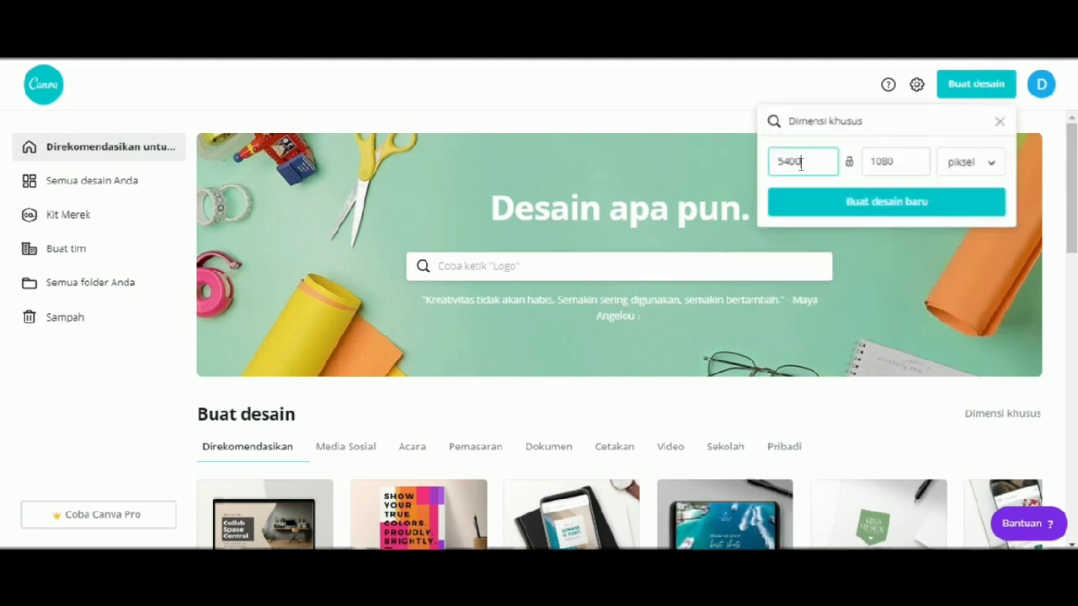
{"action": "left_click_drag", "start_coordinate": [898, 162], "coordinate": [874, 162]}
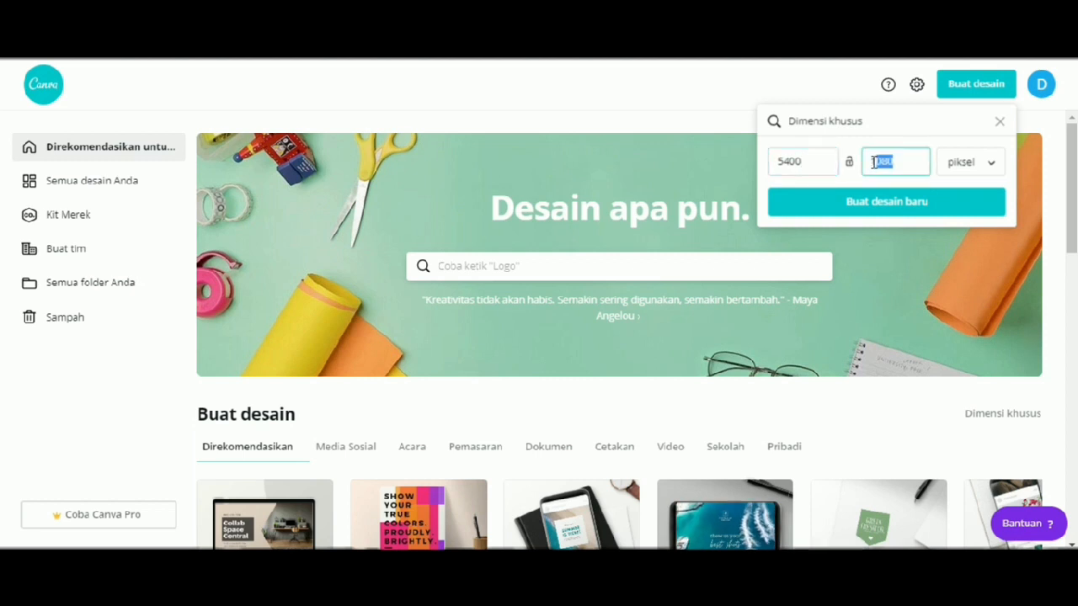
{"action": "double_click", "coordinate": [785, 160]}
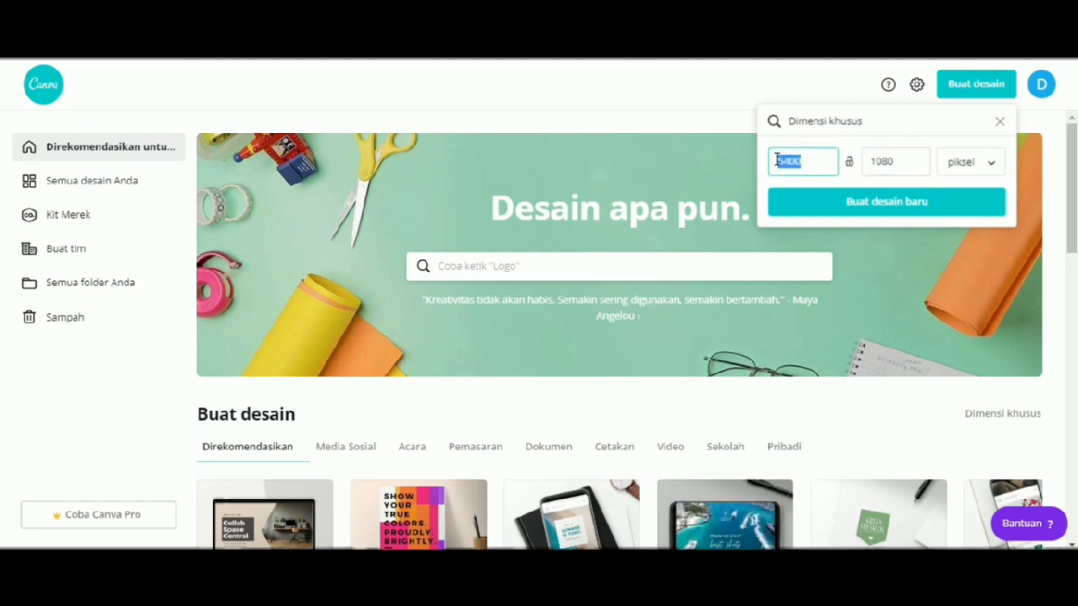
{"action": "left_click", "coordinate": [866, 208]}
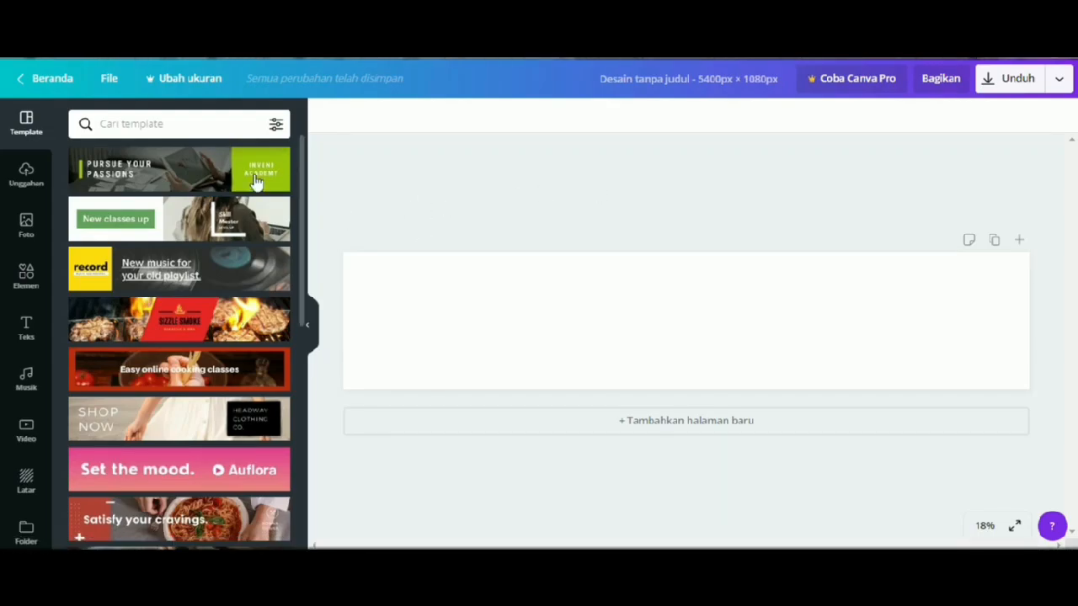
- Apply the "New music for your old playlist." template to the blank page and hide the template list
{"action": "scroll", "coordinate": [162, 400], "scroll_direction": "down", "scroll_amount": 3}
{"action": "scroll", "coordinate": [163, 400], "scroll_direction": "down", "scroll_amount": 2}
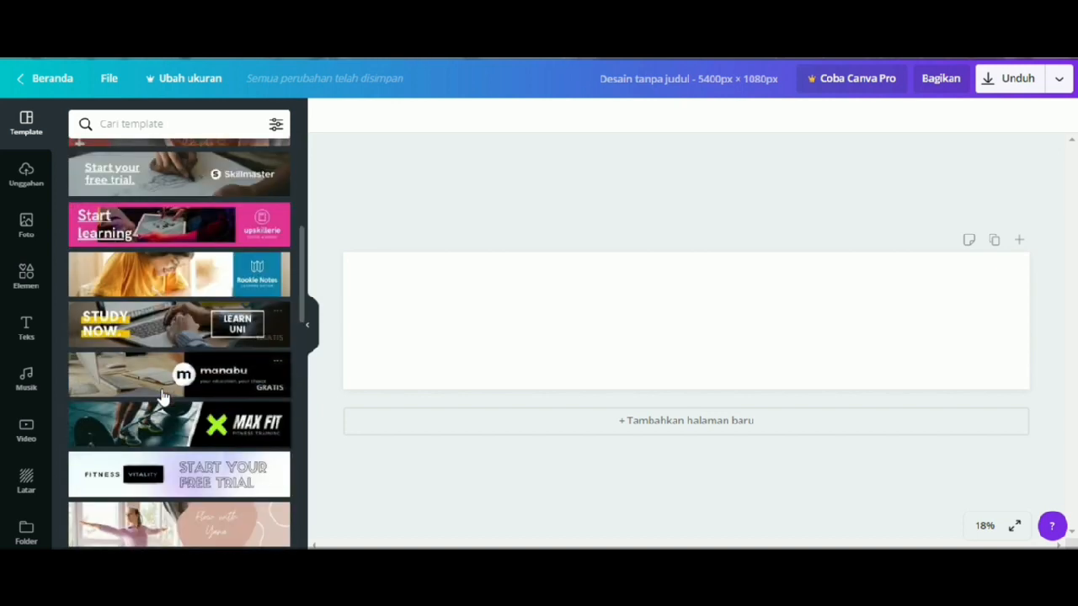
{"action": "scroll", "coordinate": [163, 396], "scroll_direction": "up", "scroll_amount": 5}
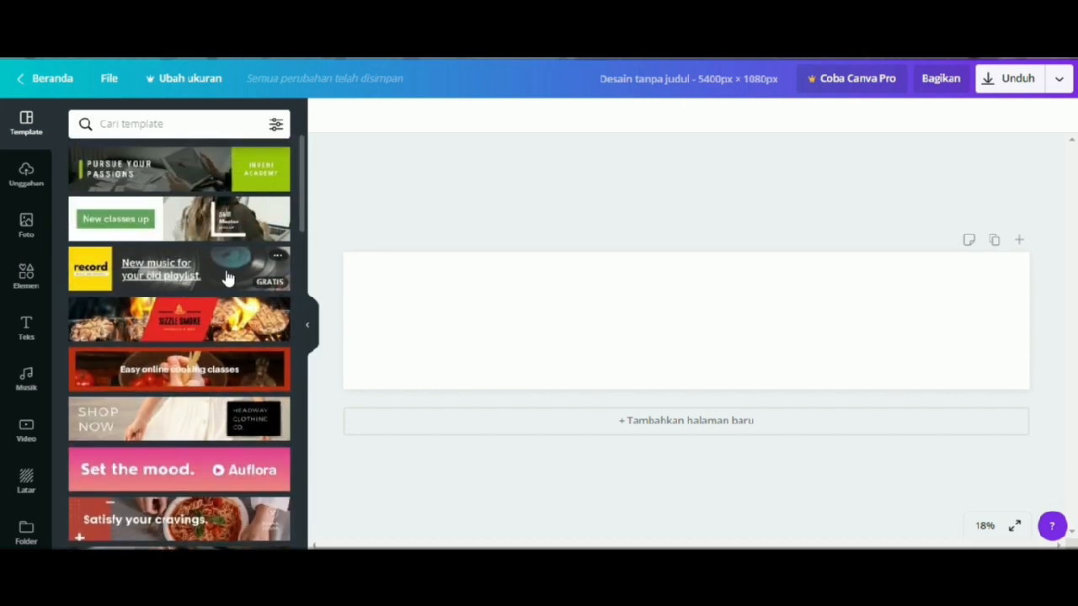
{"action": "left_click", "coordinate": [227, 278]}
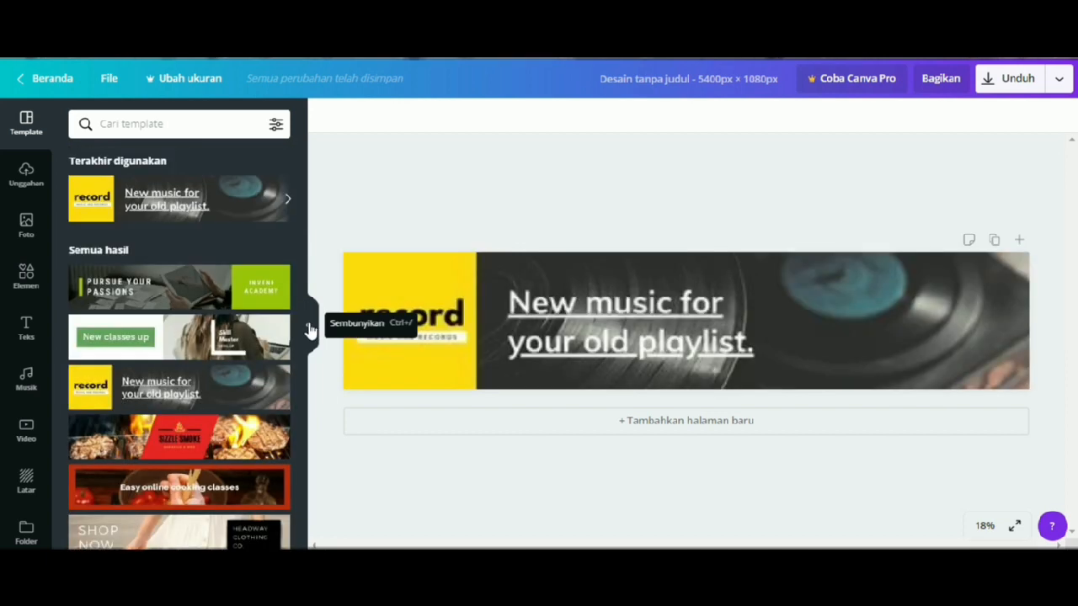
{"action": "left_click", "coordinate": [310, 331]}
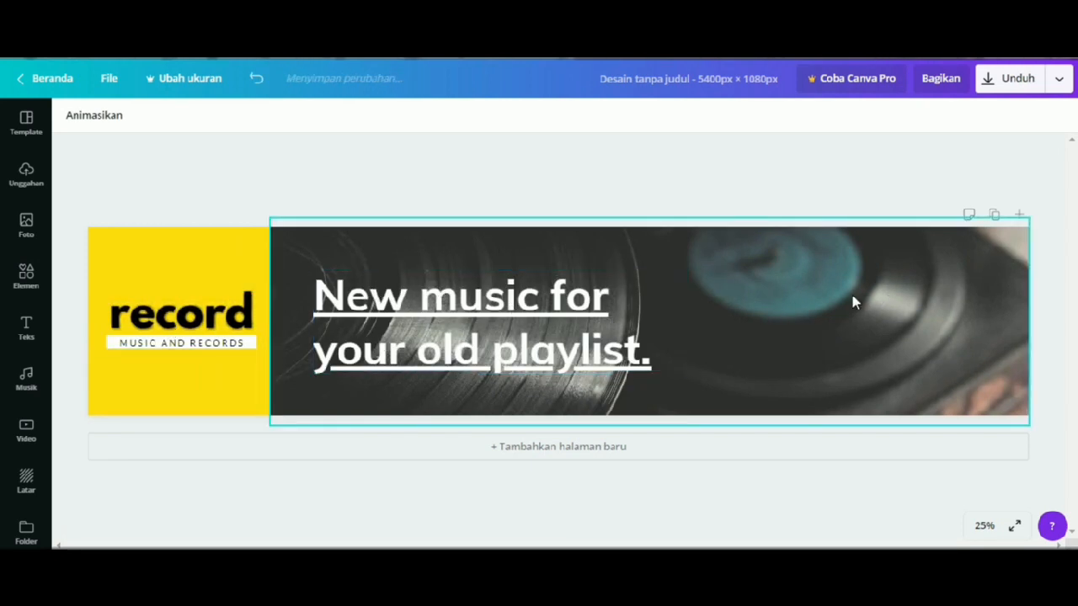
- Delete the vinyl record photo and the "New music for your old playlist." headline from the page
{"action": "left_click_drag", "start_coordinate": [847, 344], "coordinate": [846, 321]}
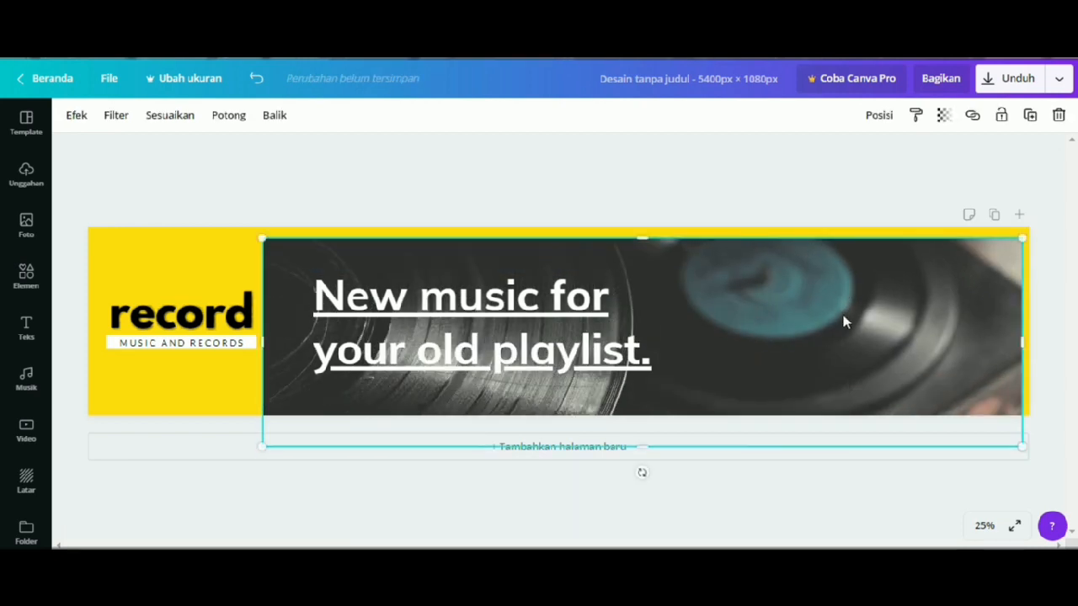
{"action": "right_click", "coordinate": [847, 322]}
{"action": "left_click", "coordinate": [876, 322]}
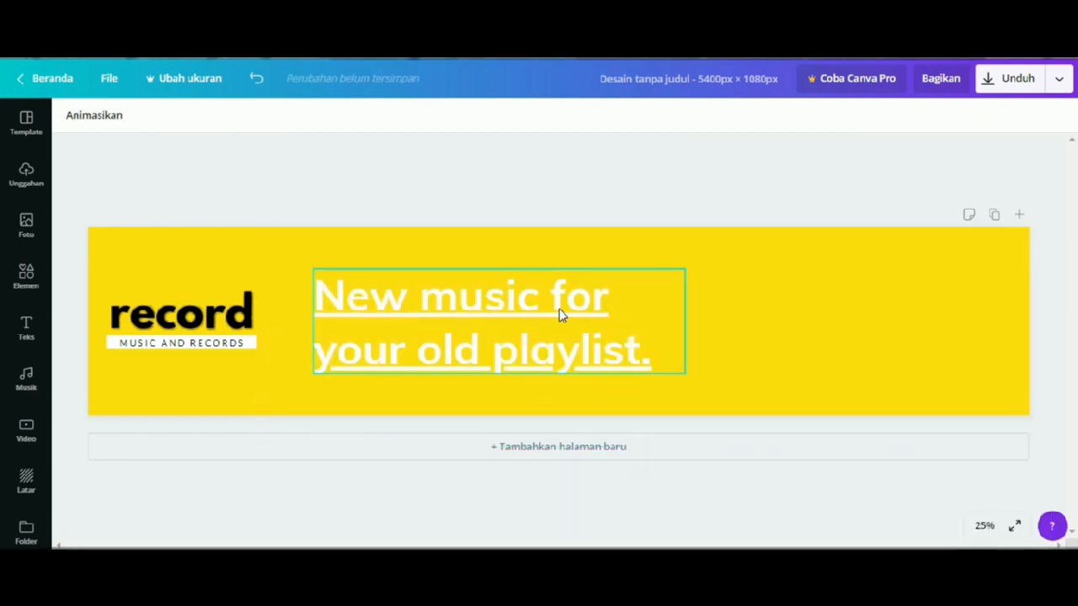
{"action": "left_click", "coordinate": [560, 315]}
{"action": "right_click", "coordinate": [592, 343]}
{"action": "left_click", "coordinate": [592, 361]}
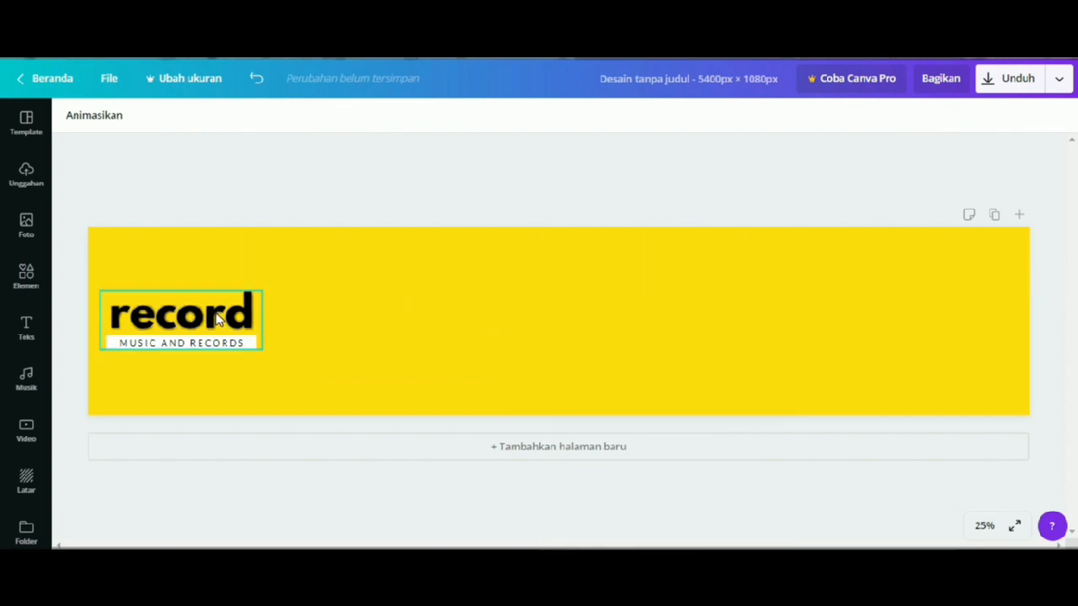
- Delete the "record" logo text, the "Music and Records" tagline and the yellow background to empty the page
{"action": "right_click", "coordinate": [216, 318]}
{"action": "left_click", "coordinate": [428, 320]}
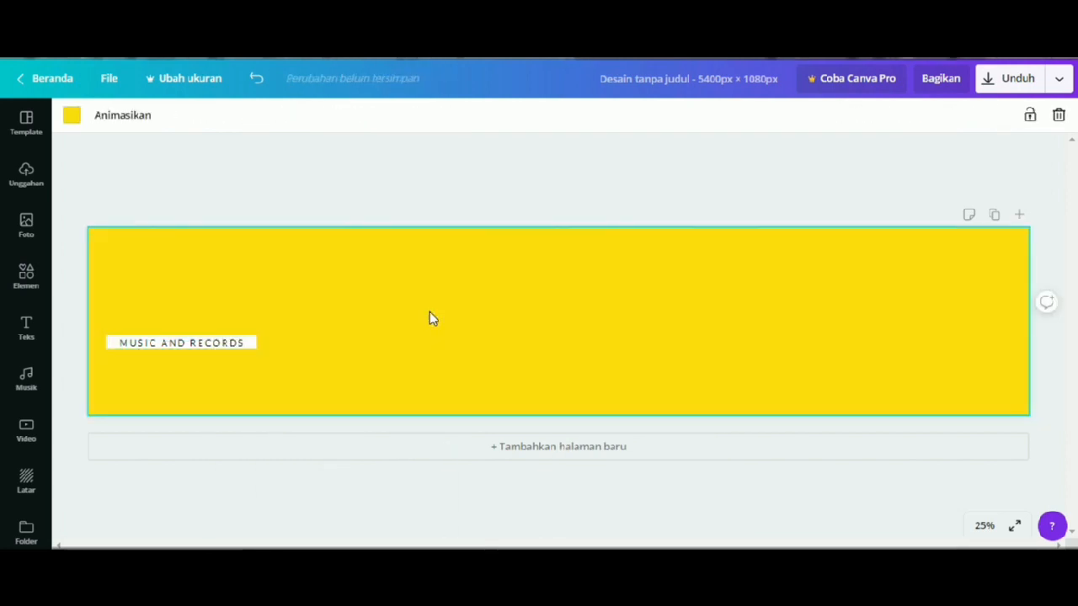
{"action": "right_click", "coordinate": [237, 349]}
{"action": "left_click", "coordinate": [438, 323]}
{"action": "left_click", "coordinate": [502, 320]}
{"action": "right_click", "coordinate": [502, 320]}
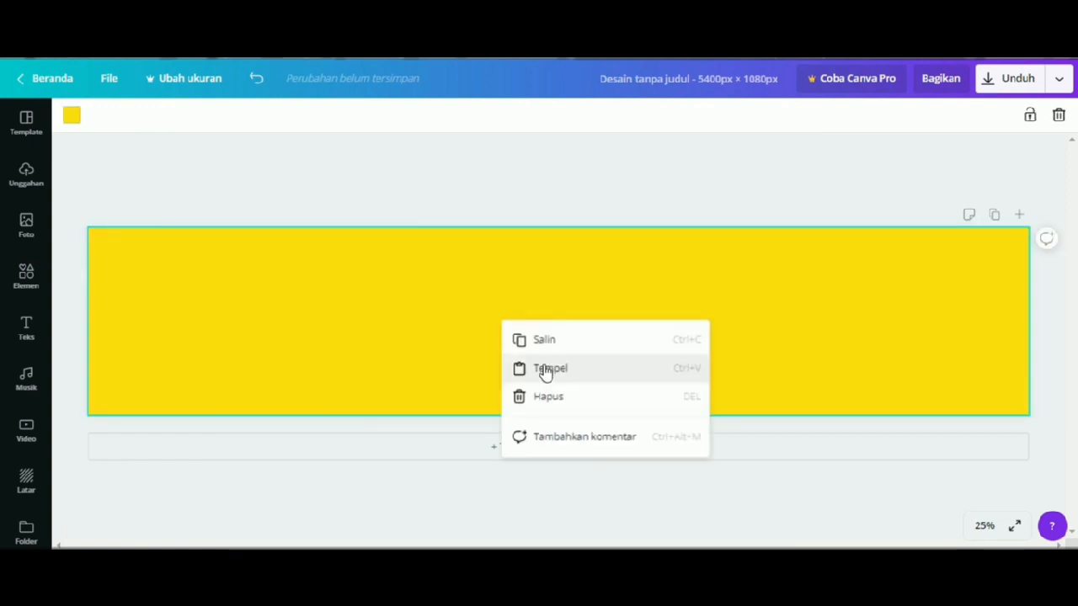
{"action": "left_click", "coordinate": [552, 397]}
{"action": "left_click", "coordinate": [287, 179]}
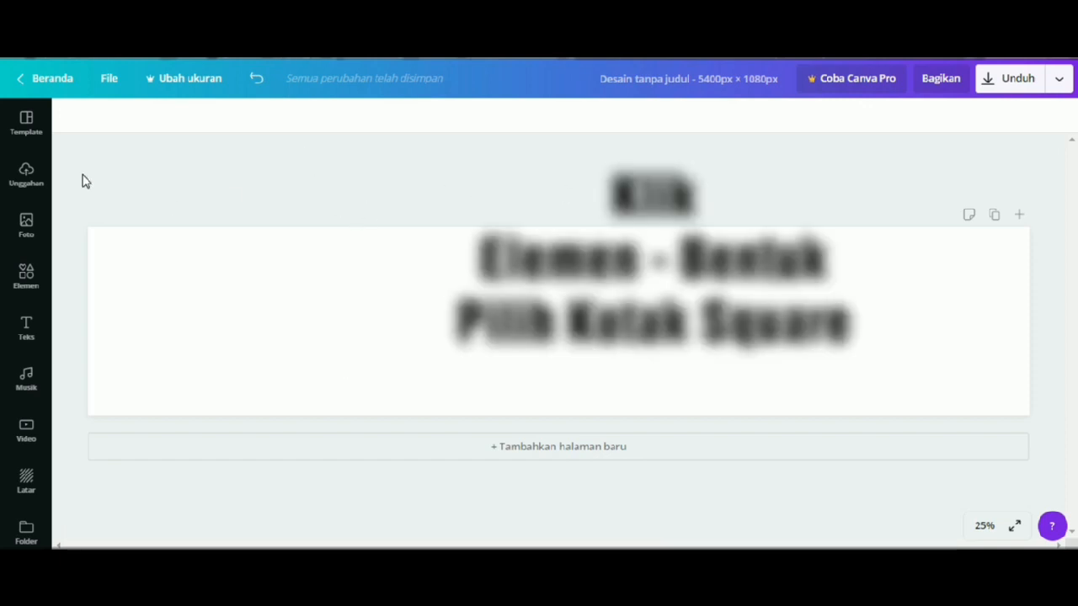
- Add a square from the basic shapes (Bentuk) to the page and hide the element list
{"action": "left_click", "coordinate": [26, 278]}
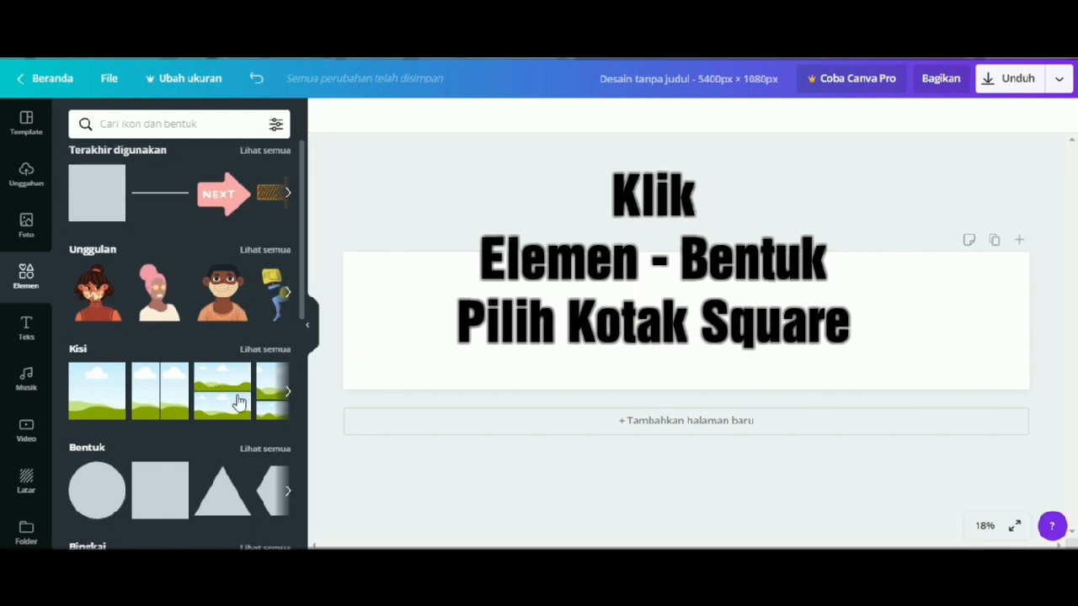
{"action": "scroll", "coordinate": [222, 385], "scroll_direction": "down", "scroll_amount": 2}
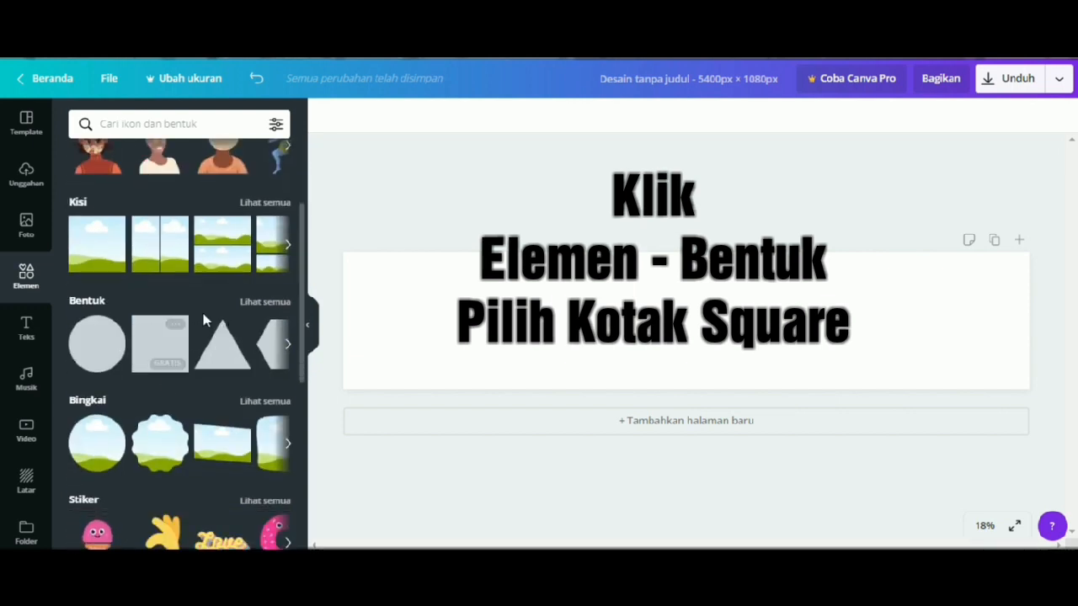
{"action": "left_click", "coordinate": [151, 345]}
{"action": "left_click", "coordinate": [308, 333]}
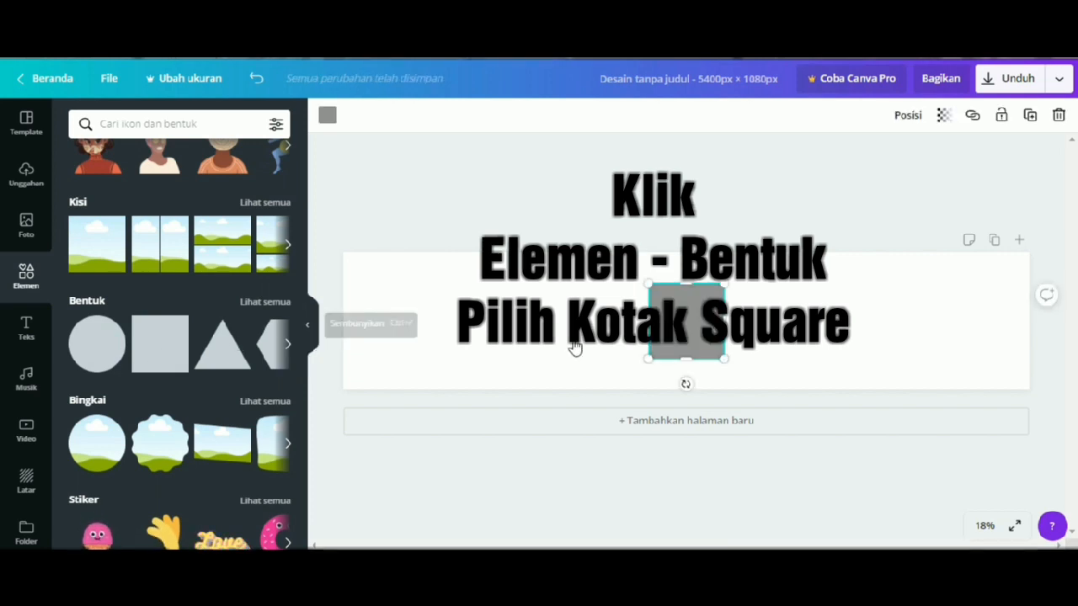
- Enlarge the gray square to the full page height and align it with the page's left edge
{"action": "left_click_drag", "start_coordinate": [582, 351], "coordinate": [496, 319]}
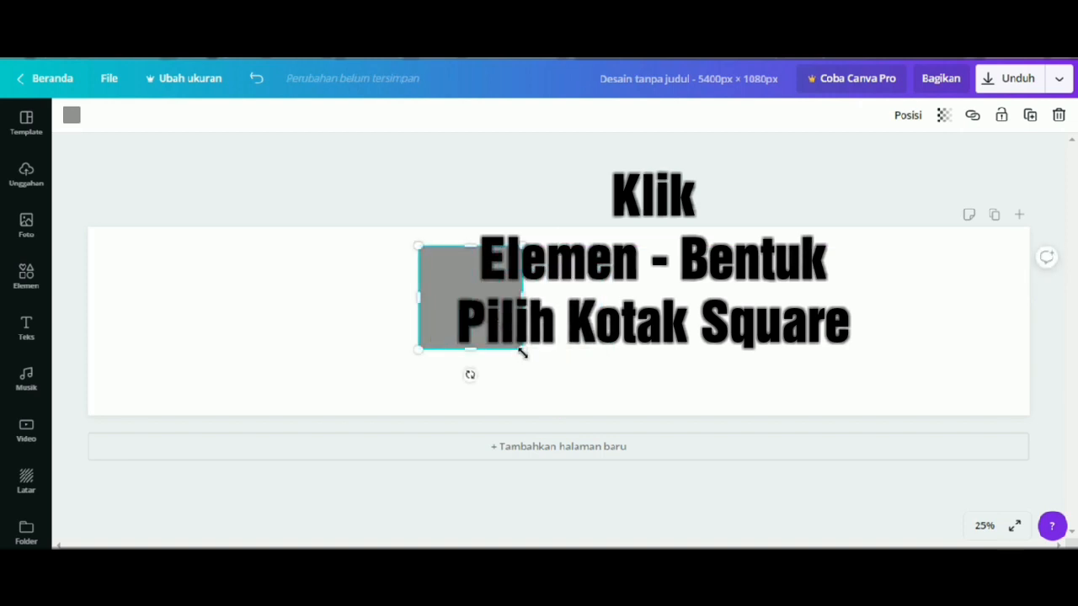
{"action": "mouse_move", "coordinate": [534, 365]}
{"action": "left_mouse_down"}
{"action": "mouse_move", "coordinate": [568, 445]}
{"action": "mouse_move", "coordinate": [591, 469]}
{"action": "left_mouse_up"}
{"action": "left_click_drag", "start_coordinate": [548, 328], "coordinate": [495, 258]}
{"action": "left_click_drag", "start_coordinate": [547, 359], "coordinate": [551, 363]}
{"action": "left_click_drag", "start_coordinate": [462, 304], "coordinate": [203, 348]}
{"action": "left_click_drag", "start_coordinate": [268, 357], "coordinate": [267, 356]}
{"action": "left_click", "coordinate": [387, 280]}
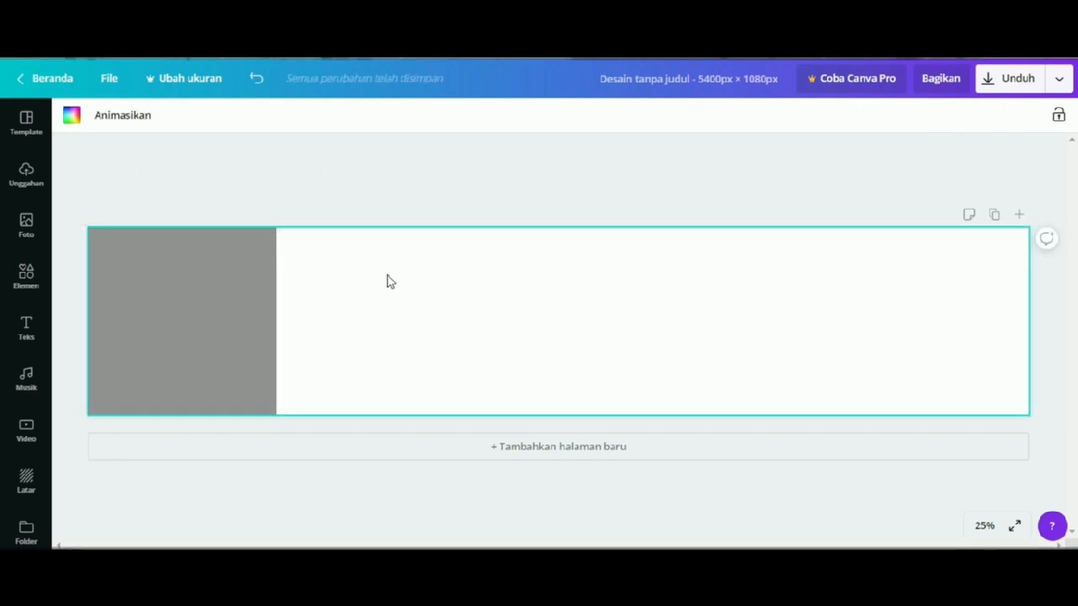
- Duplicate the gray square and place the copy directly beside the first one
{"action": "right_click", "coordinate": [116, 301]}
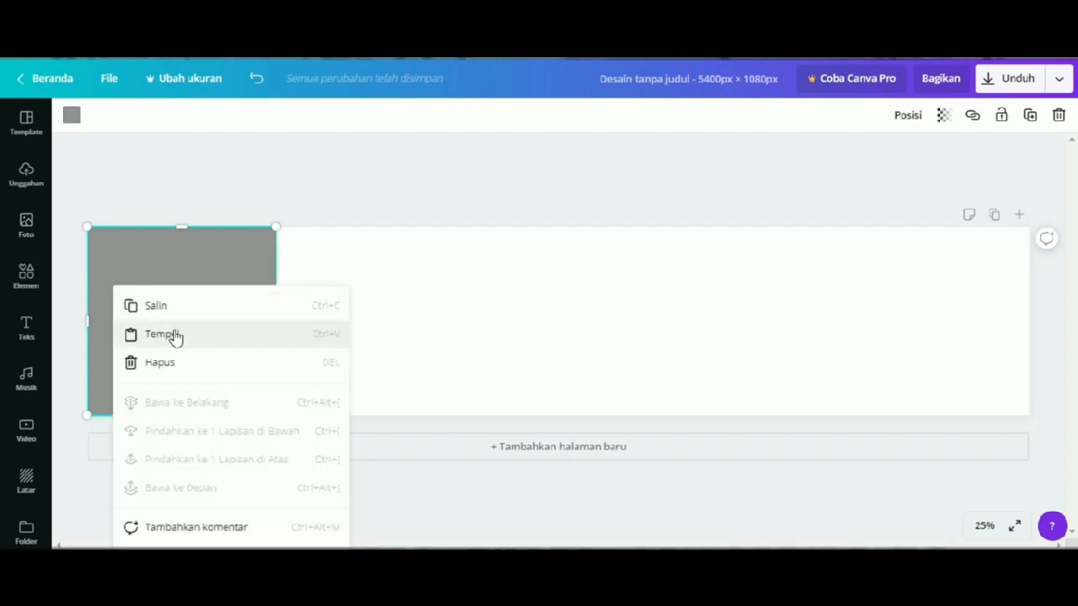
{"action": "right_click", "coordinate": [378, 312]}
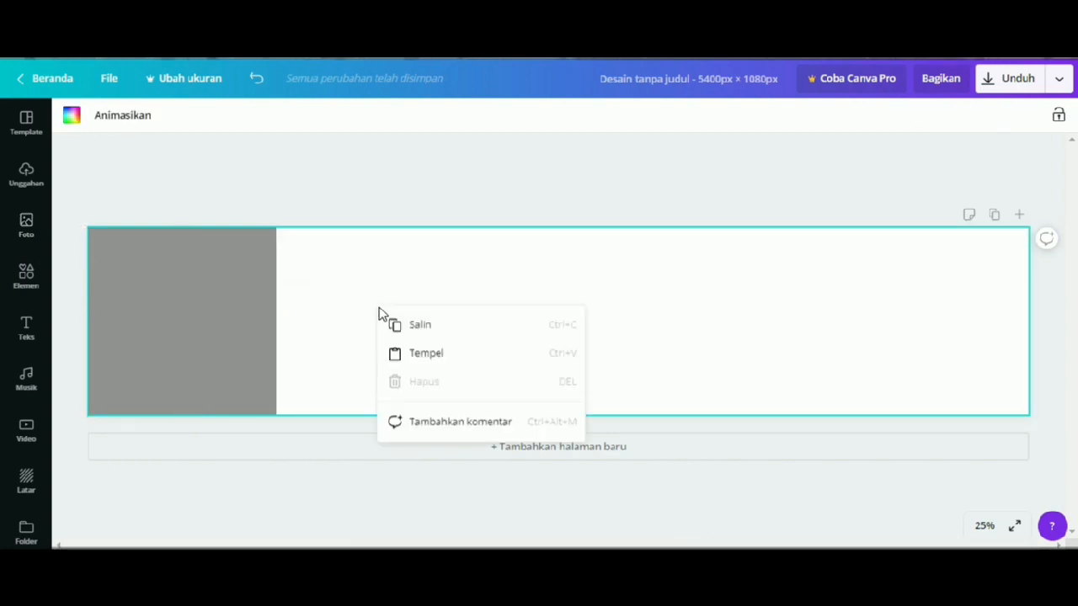
{"action": "left_click", "coordinate": [407, 353]}
{"action": "left_click_drag", "start_coordinate": [200, 305], "coordinate": [343, 312]}
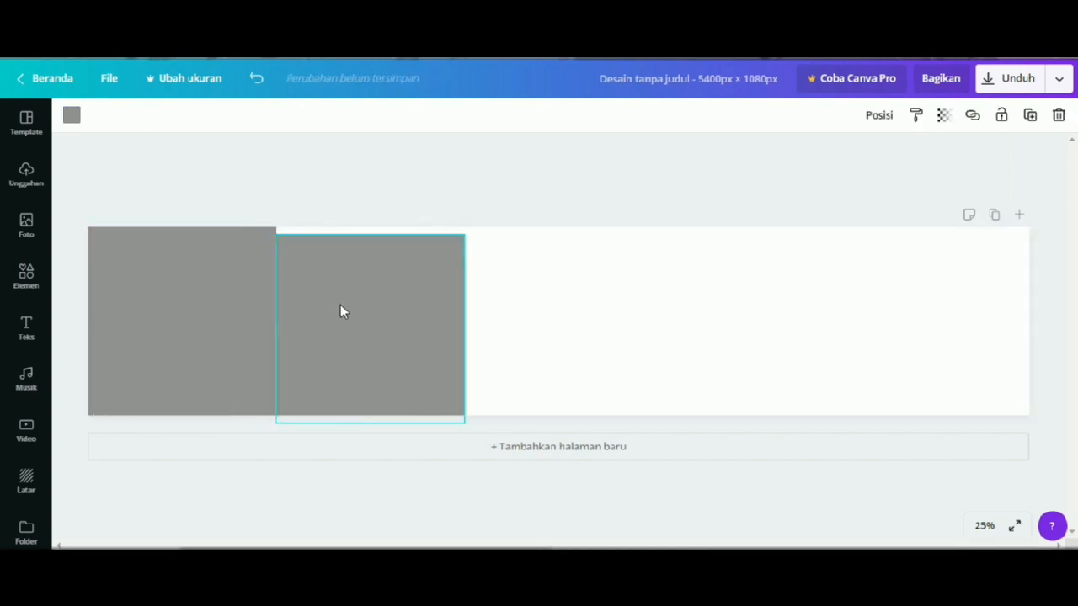
- Color the second square pink and align it flush with the page's top edge
{"action": "left_click", "coordinate": [72, 116]}
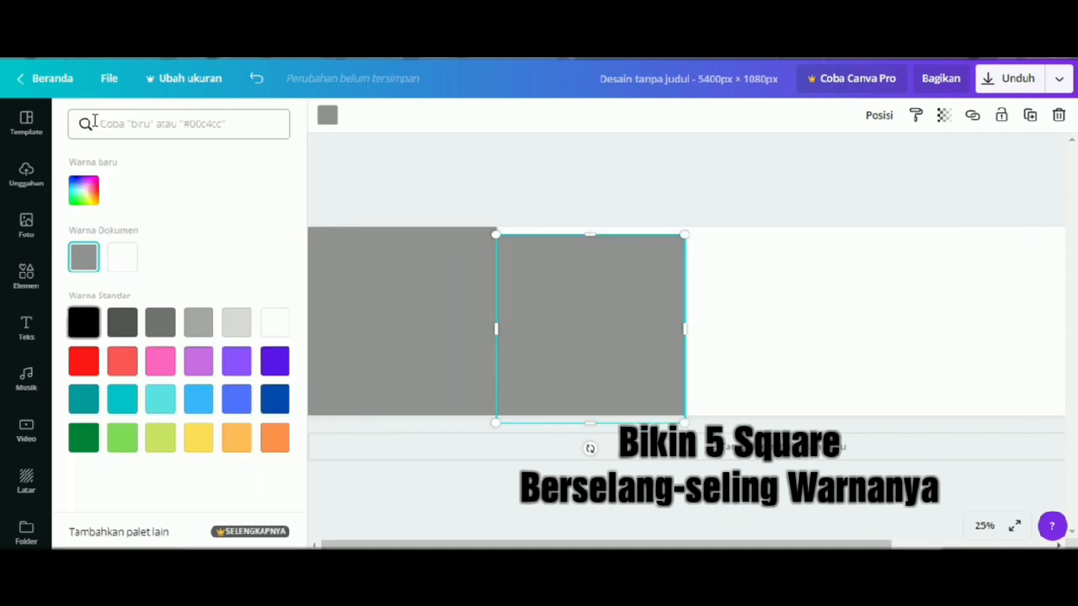
{"action": "left_click", "coordinate": [161, 363]}
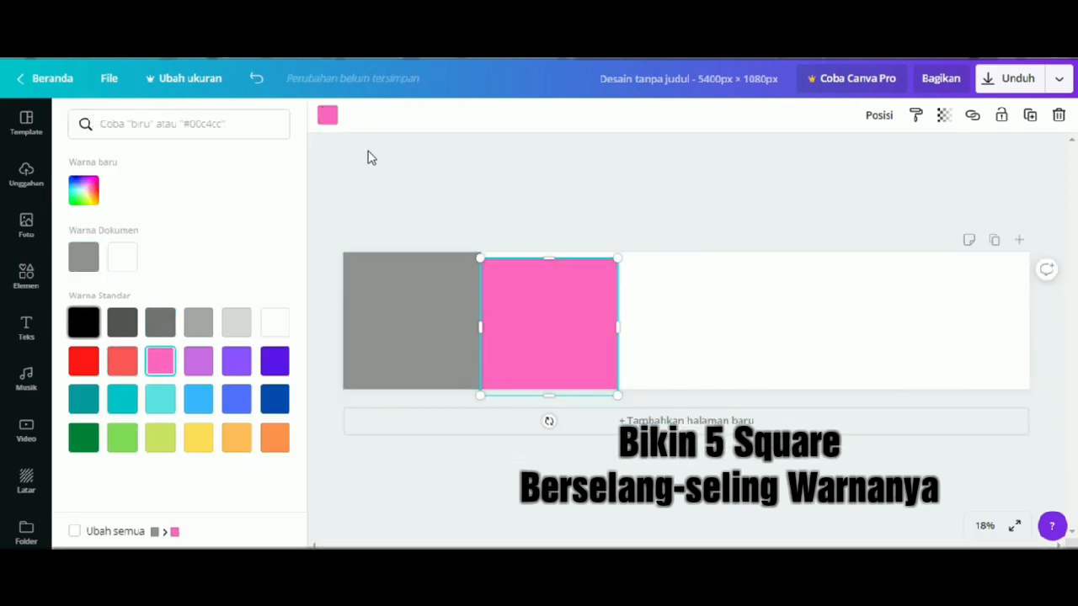
{"action": "left_click", "coordinate": [480, 221]}
{"action": "mouse_move", "coordinate": [383, 320]}
{"action": "left_mouse_down"}
{"action": "mouse_move", "coordinate": [401, 320]}
{"action": "mouse_move", "coordinate": [384, 316]}
{"action": "left_mouse_up"}
- Add a third square, a gray copy of the first, and align it flush beside the pink square
{"action": "right_click", "coordinate": [384, 316]}
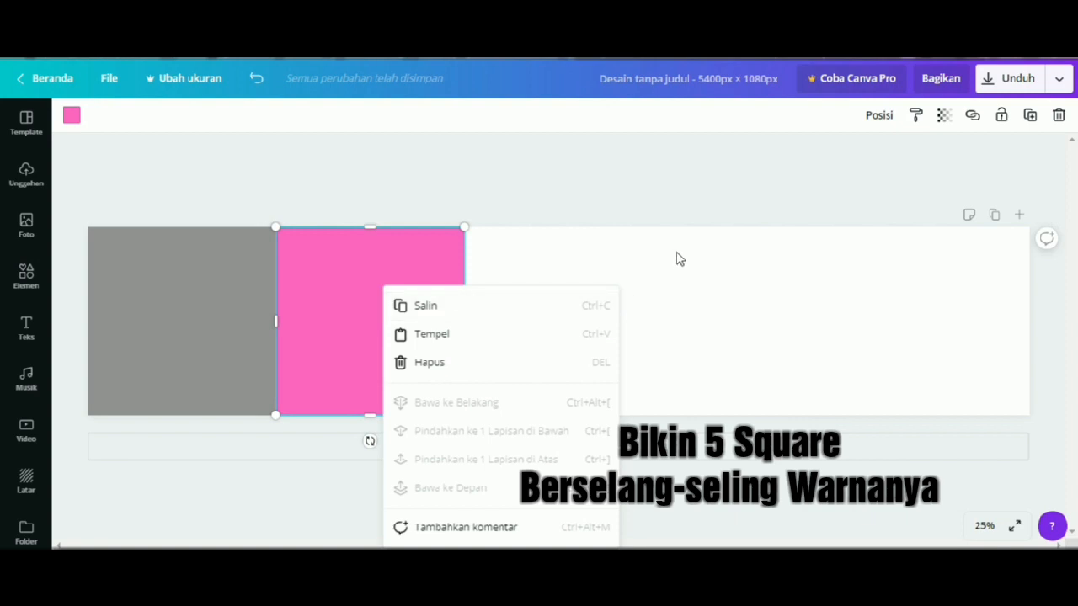
{"action": "left_click", "coordinate": [637, 269]}
{"action": "right_click", "coordinate": [638, 270]}
{"action": "left_click", "coordinate": [671, 310]}
{"action": "mouse_move", "coordinate": [363, 323]}
{"action": "left_mouse_down"}
{"action": "mouse_move", "coordinate": [402, 324]}
{"action": "mouse_move", "coordinate": [359, 322]}
{"action": "left_mouse_up"}
{"action": "left_click_drag", "start_coordinate": [208, 328], "coordinate": [599, 328]}
{"action": "left_click", "coordinate": [387, 329]}
{"action": "left_click_drag", "start_coordinate": [380, 330], "coordinate": [381, 323]}
{"action": "left_click", "coordinate": [561, 335]}
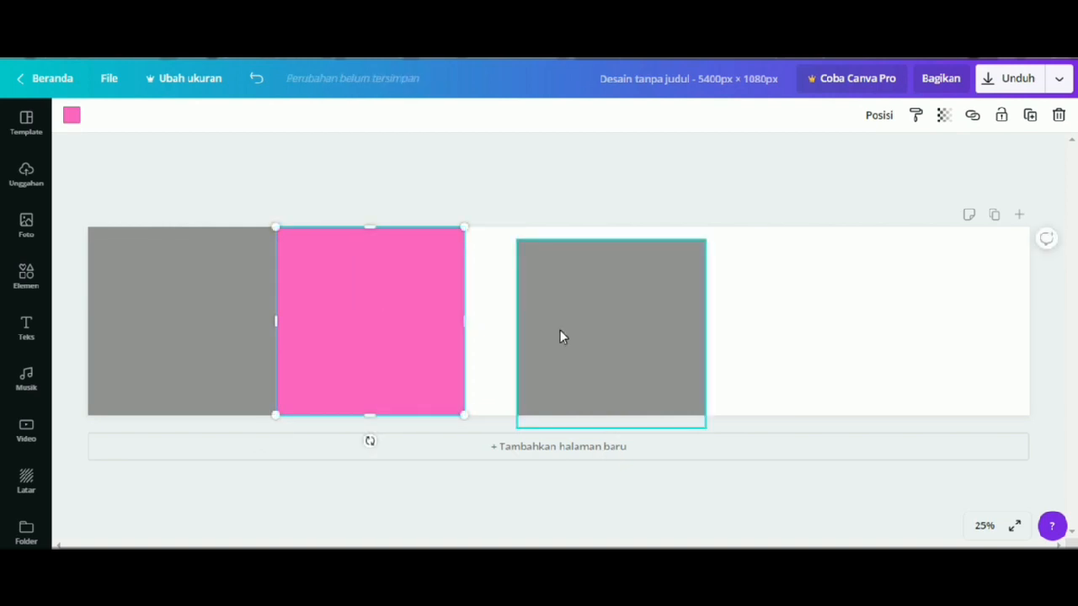
{"action": "left_click_drag", "start_coordinate": [606, 336], "coordinate": [571, 318]}
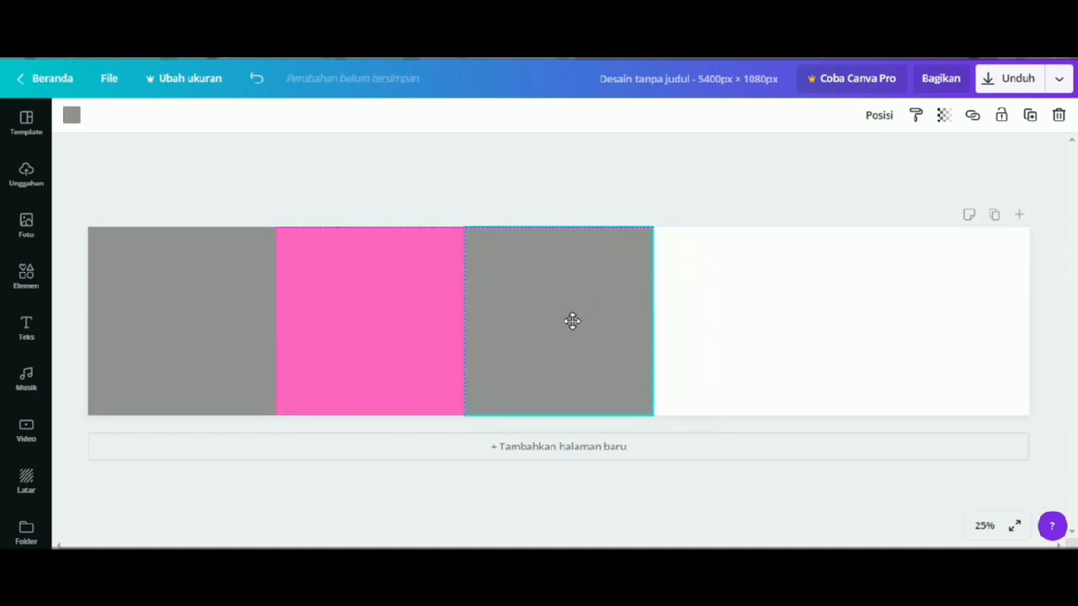
- Paste another copy of the gray square and move it over toward the fourth slide area
{"action": "left_click", "coordinate": [712, 322]}
{"action": "right_click", "coordinate": [758, 317]}
{"action": "key", "text": "Escape"}
{"action": "left_click", "coordinate": [171, 345]}
{"action": "left_click_drag", "start_coordinate": [171, 344], "coordinate": [657, 362]}
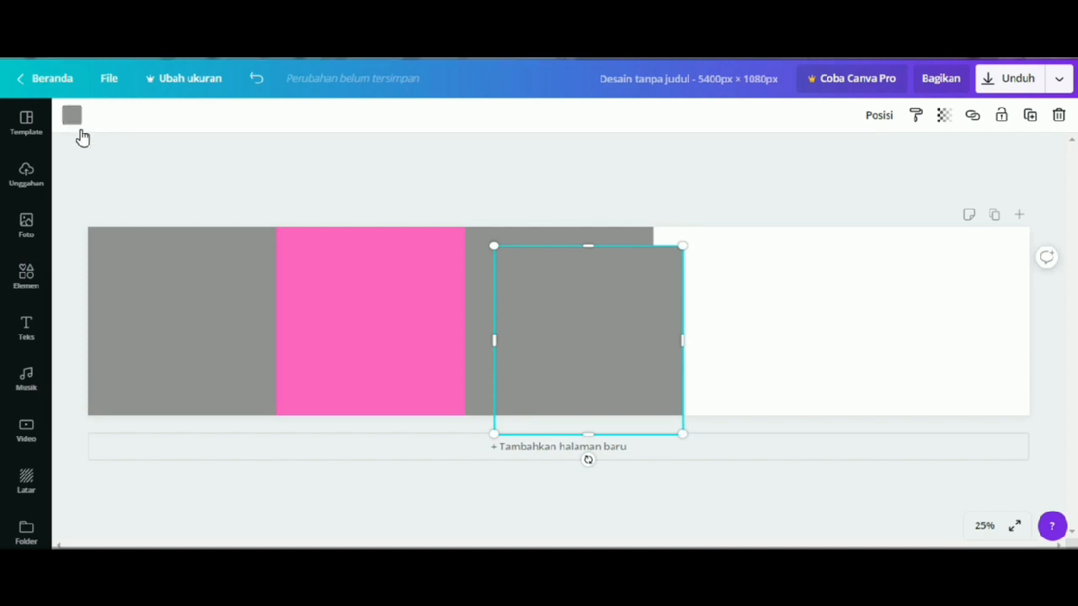
- Color the new copy pink and align it as the fourth square, flush beside the third
{"action": "left_click", "coordinate": [72, 118]}
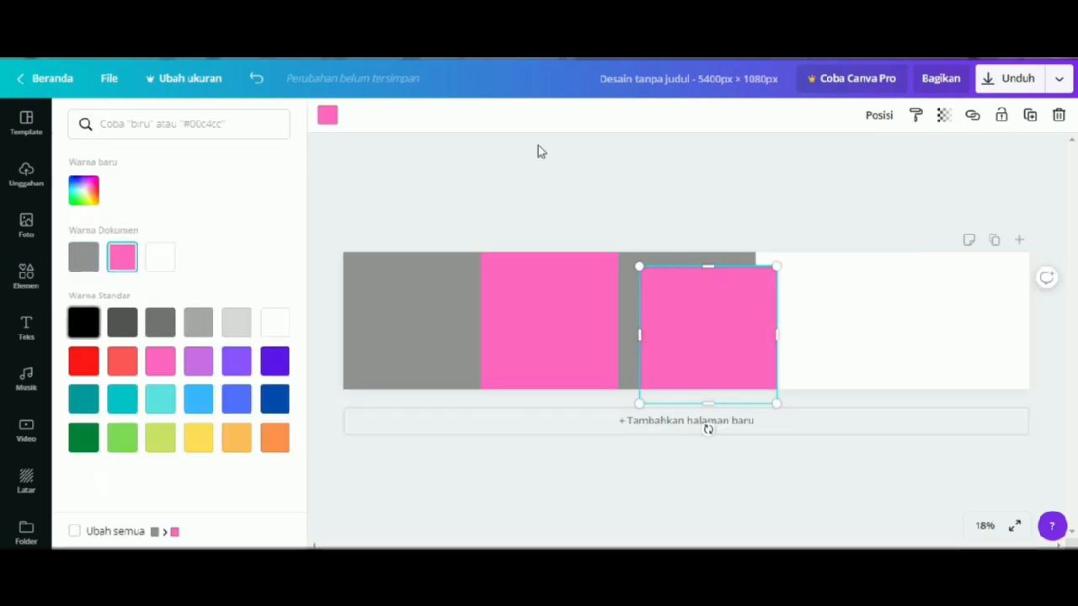
{"action": "left_click", "coordinate": [646, 344]}
{"action": "left_click_drag", "start_coordinate": [638, 342], "coordinate": [743, 315]}
{"action": "left_click", "coordinate": [554, 202]}
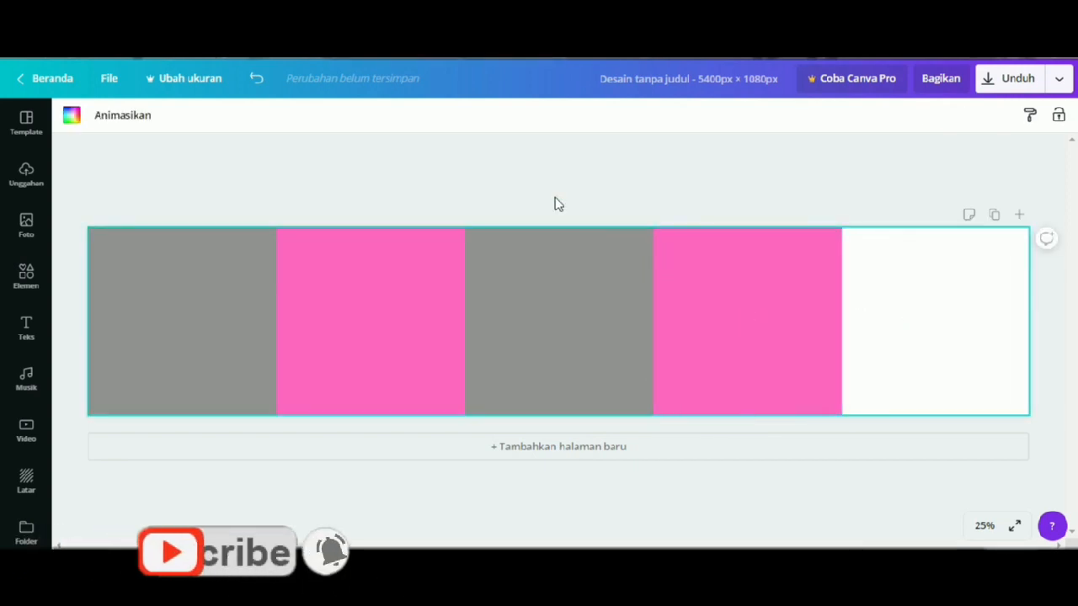
- Paste one more gray square and align it as the fifth square, filling the page's remaining white area
{"action": "right_click", "coordinate": [554, 174]}
{"action": "right_click", "coordinate": [927, 276]}
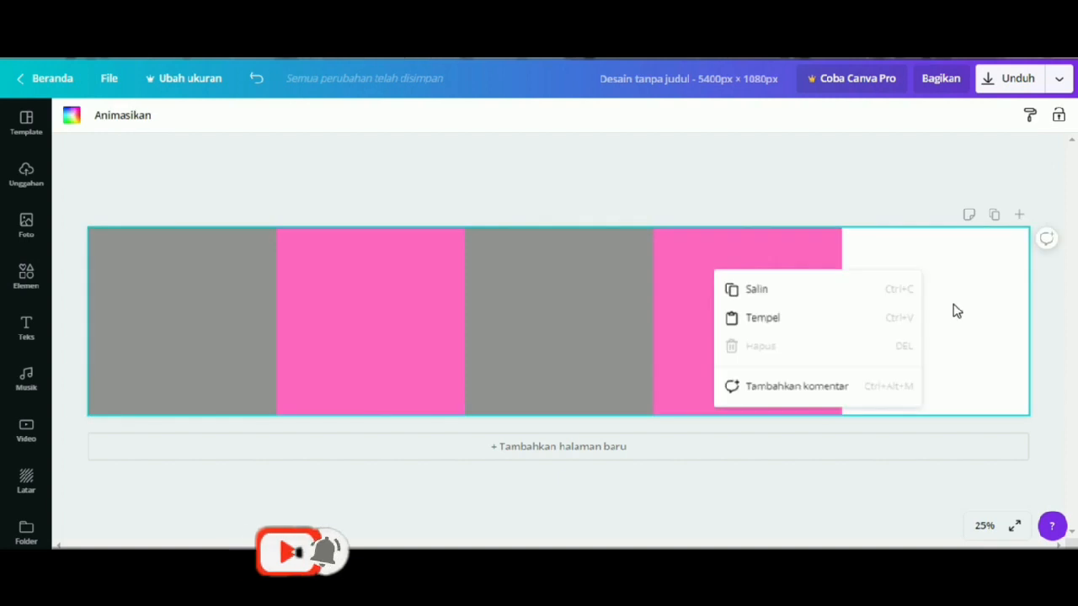
{"action": "left_click", "coordinate": [867, 328]}
{"action": "left_click", "coordinate": [184, 341]}
{"action": "left_click_drag", "start_coordinate": [181, 341], "coordinate": [254, 409]}
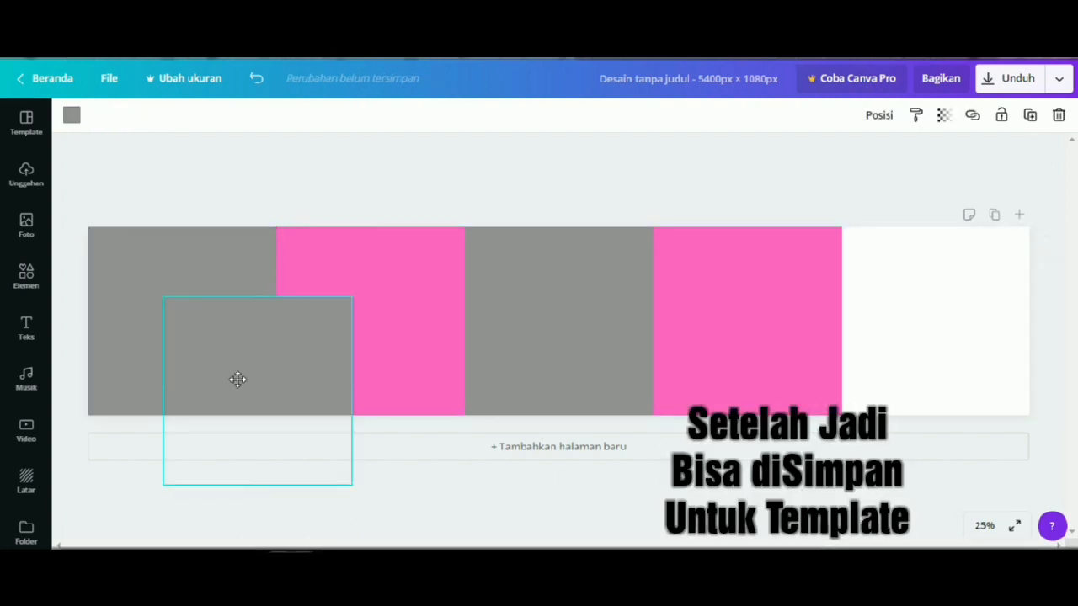
{"action": "left_click", "coordinate": [71, 115]}
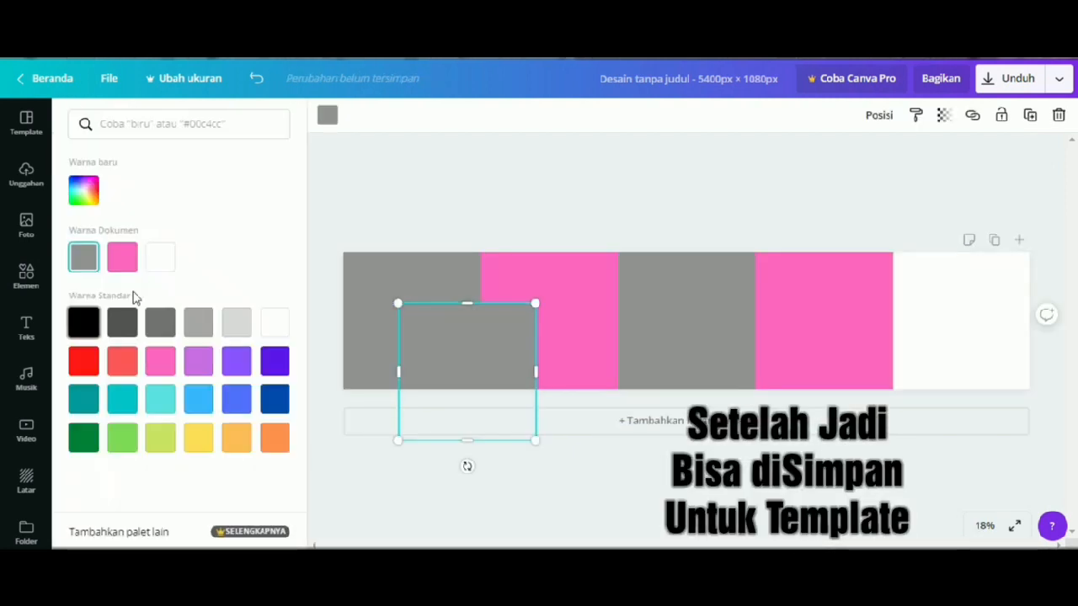
{"action": "left_click", "coordinate": [77, 264]}
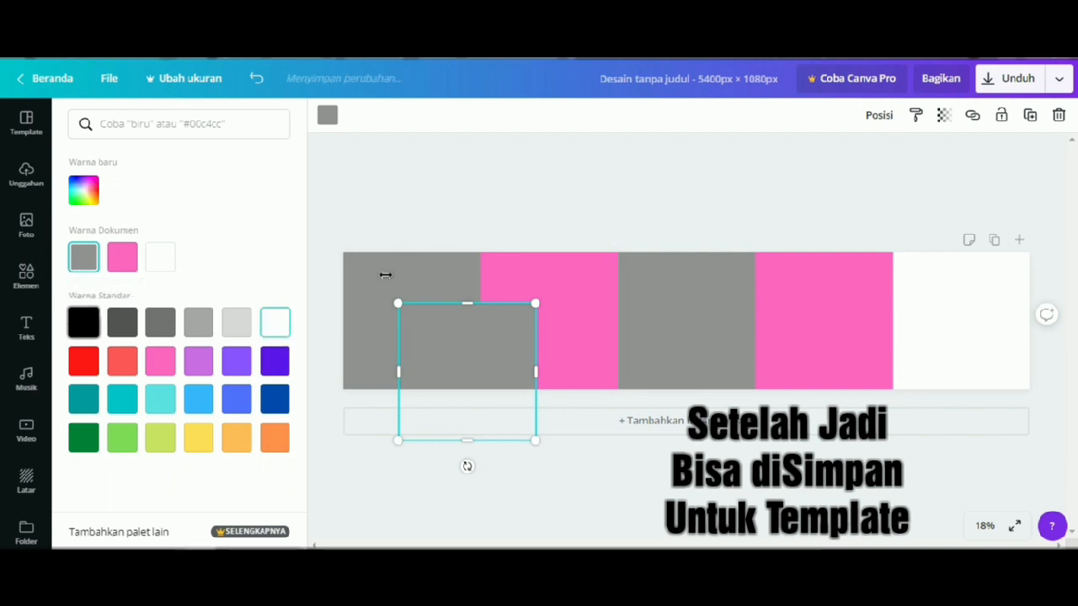
{"action": "left_click", "coordinate": [441, 371]}
{"action": "left_click_drag", "start_coordinate": [261, 379], "coordinate": [938, 304]}
{"action": "left_click", "coordinate": [769, 208]}
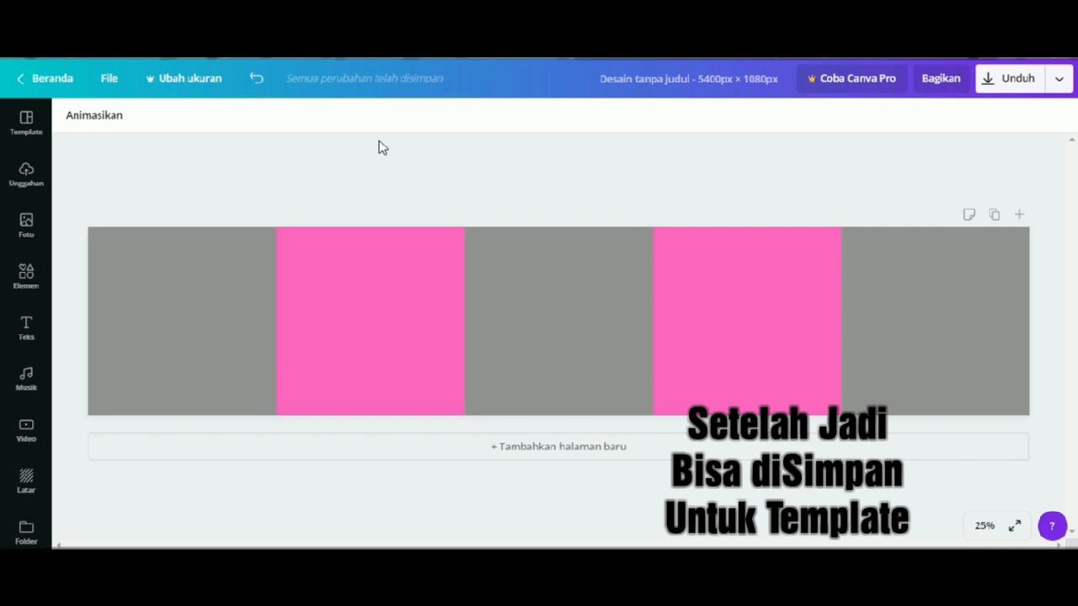
- Upload the images hunger-413685_1920-removebg-preview and human-613601_1920-removebg-preview from the Downloads folder
{"action": "left_click", "coordinate": [30, 185]}
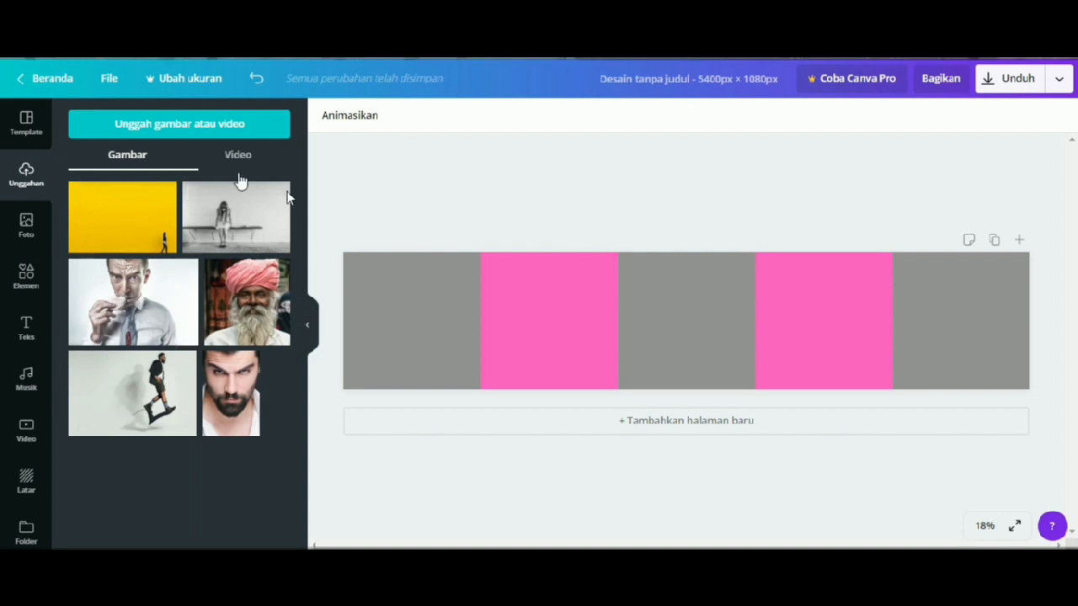
{"action": "left_click", "coordinate": [172, 132]}
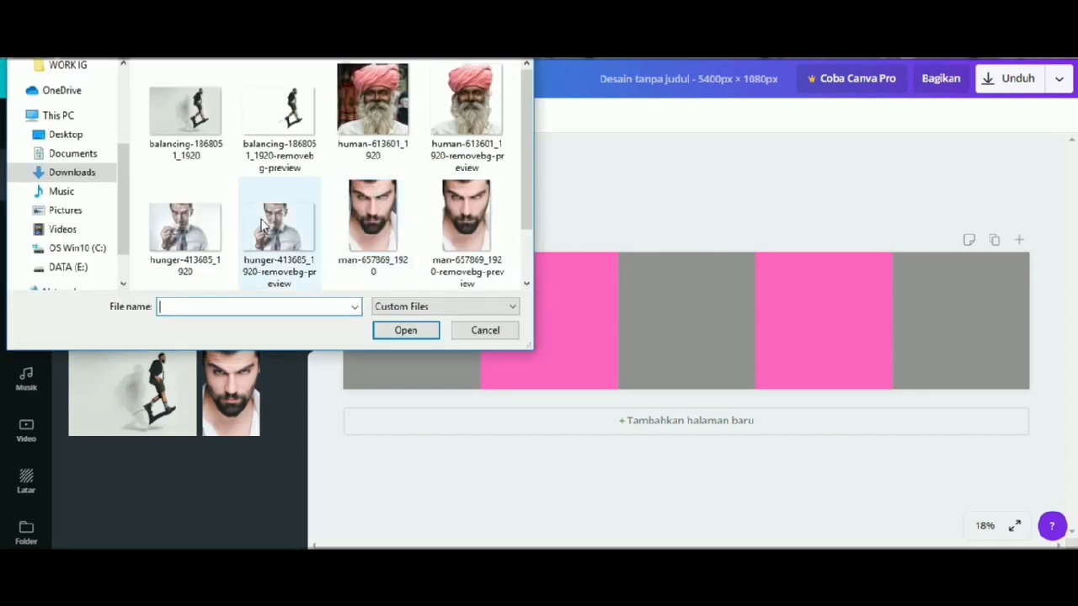
{"action": "left_click", "coordinate": [279, 232]}
{"action": "left_click", "coordinate": [466, 114], "text": "ctrl"}
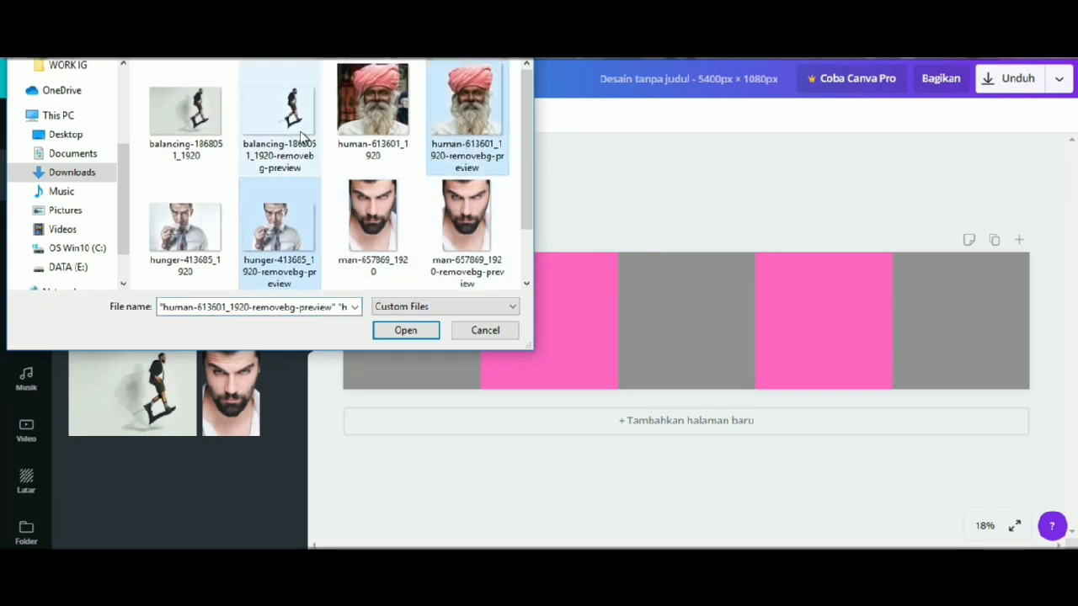
{"action": "left_click", "coordinate": [419, 331]}
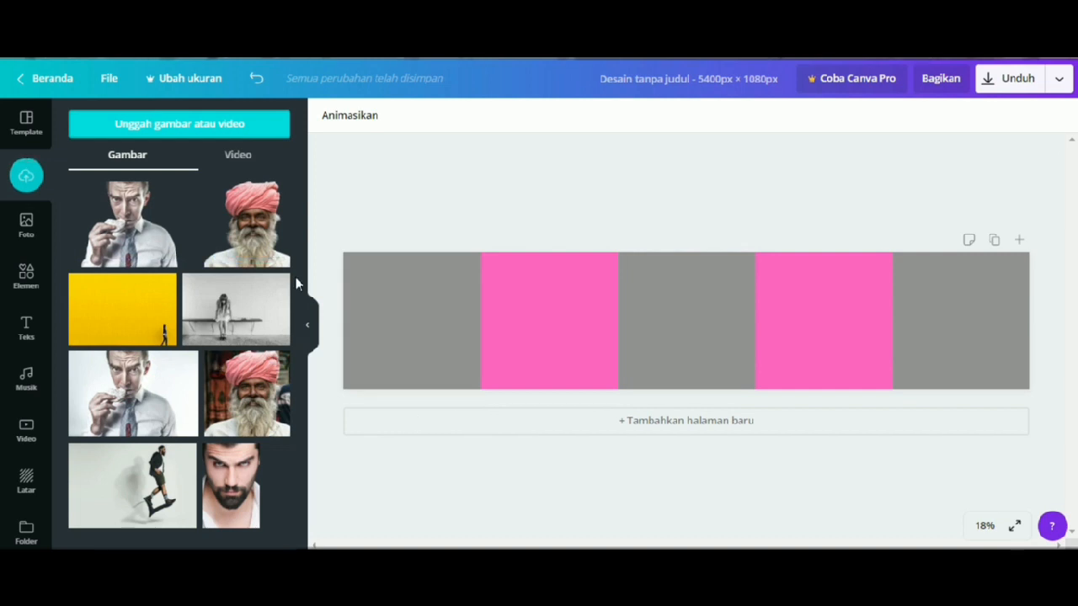
- Add the cutout of the turbaned man, enlarge it and move it over the boundary between the first two squares
{"action": "left_click", "coordinate": [251, 243]}
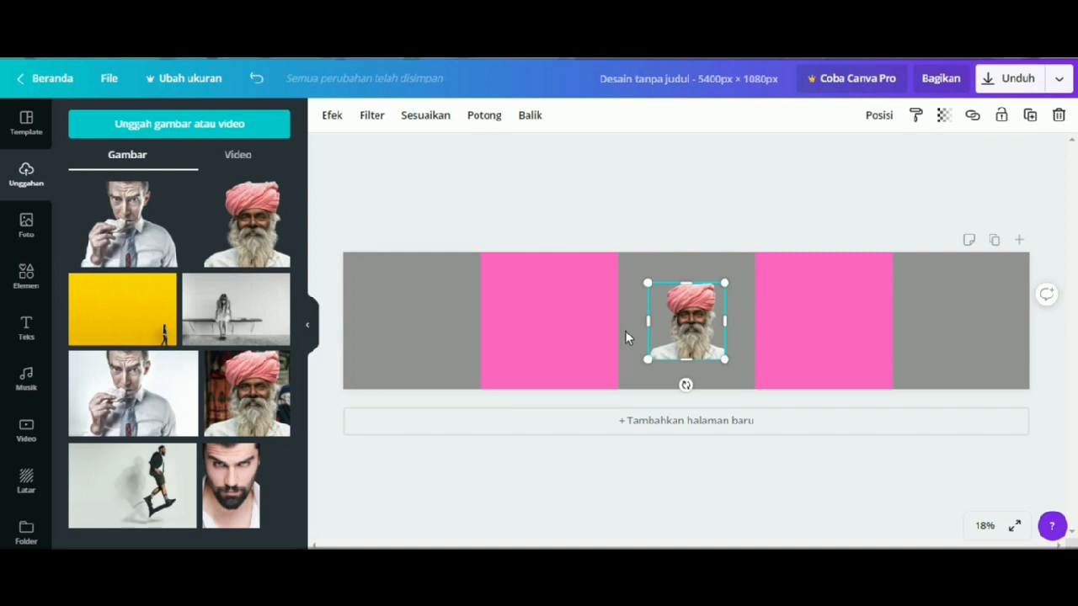
{"action": "left_click", "coordinate": [309, 325]}
{"action": "left_click_drag", "start_coordinate": [610, 378], "coordinate": [676, 439]}
{"action": "left_click_drag", "start_coordinate": [643, 362], "coordinate": [309, 334]}
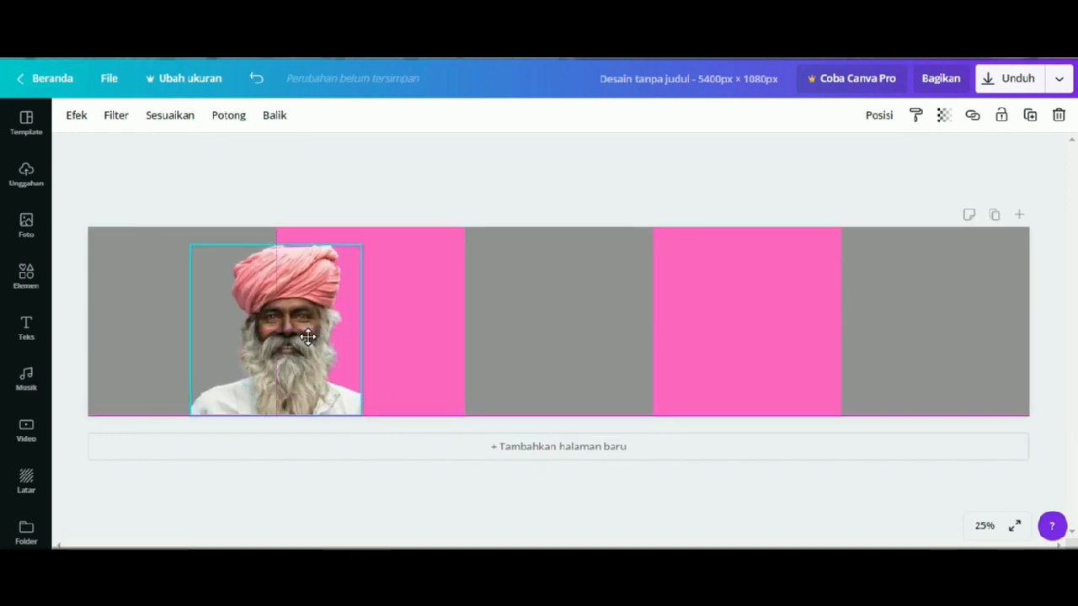
- Fine-tune the turbaned man's size and position so the cutout rests on the page's bottom edge
{"action": "left_click_drag", "start_coordinate": [303, 337], "coordinate": [302, 319]}
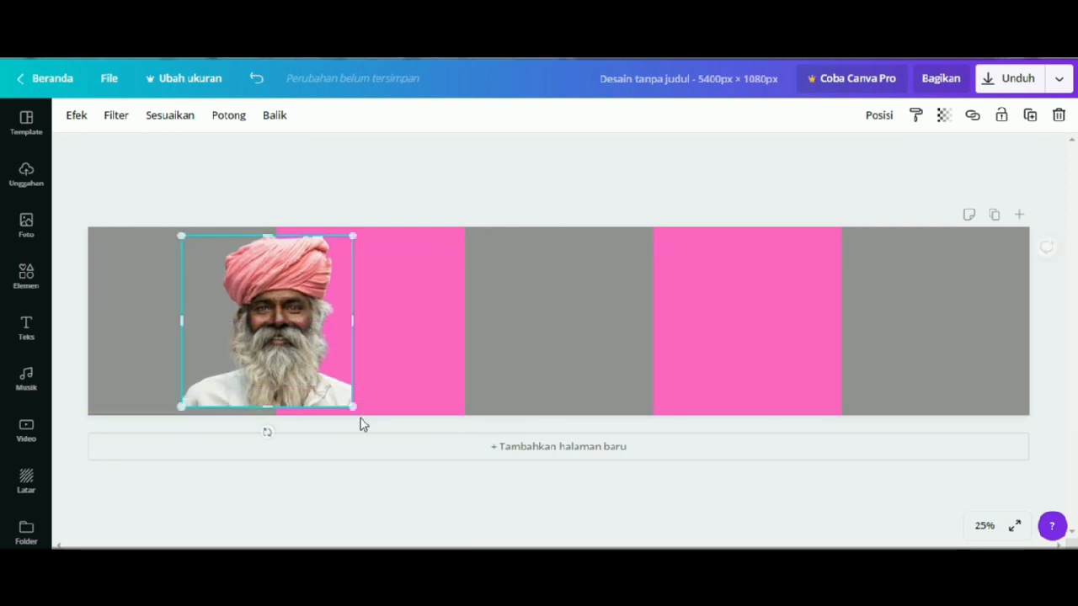
{"action": "left_click_drag", "start_coordinate": [353, 407], "coordinate": [365, 415]}
{"action": "left_click_drag", "start_coordinate": [332, 381], "coordinate": [321, 376]}
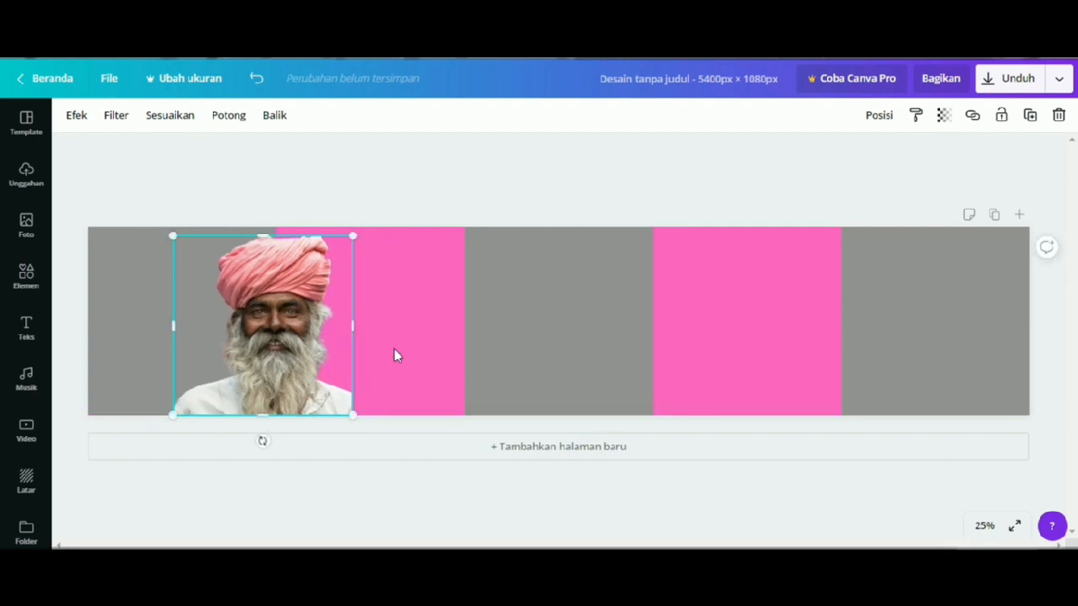
{"action": "left_click", "coordinate": [394, 349]}
- Add the eating man's cutout and the yellow wall photo, moving the yellow photo over the fourth and fifth squares
{"action": "left_click", "coordinate": [152, 341]}
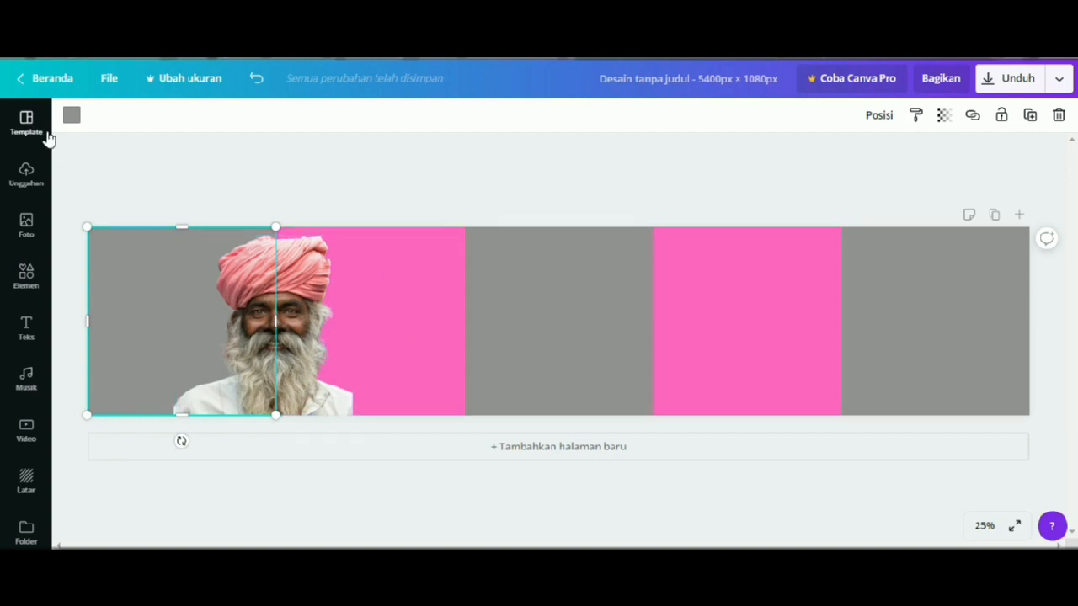
{"action": "left_click", "coordinate": [34, 177]}
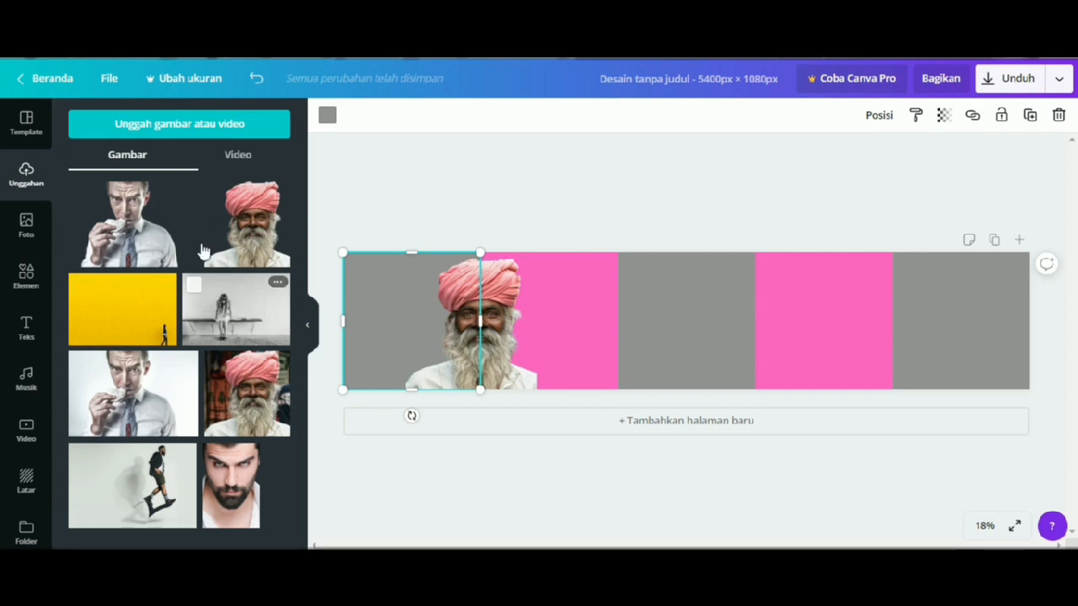
{"action": "left_click", "coordinate": [139, 233]}
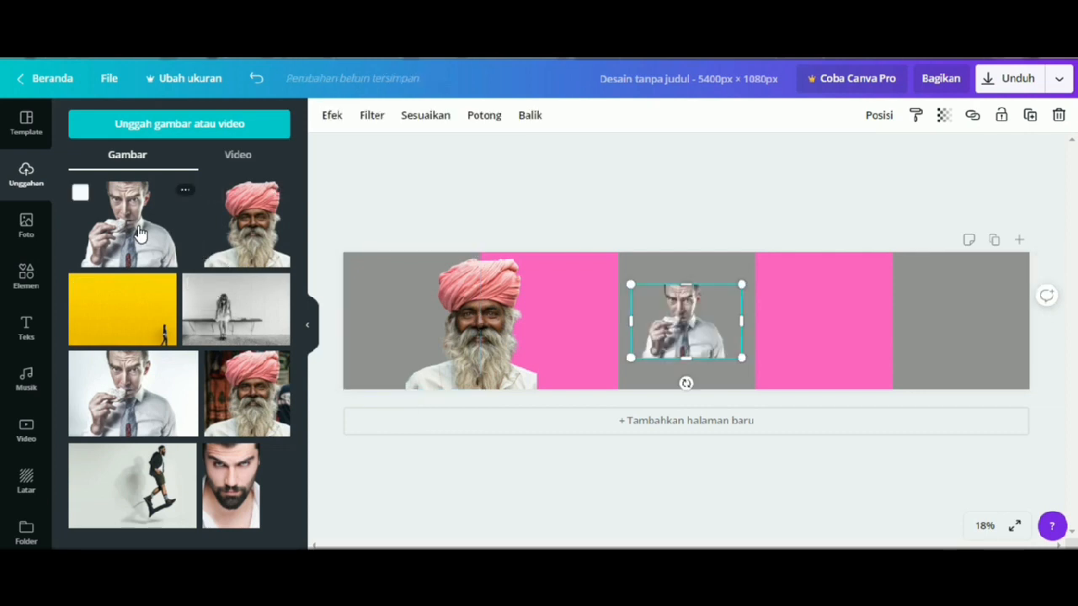
{"action": "left_click", "coordinate": [122, 320]}
{"action": "left_click", "coordinate": [307, 326]}
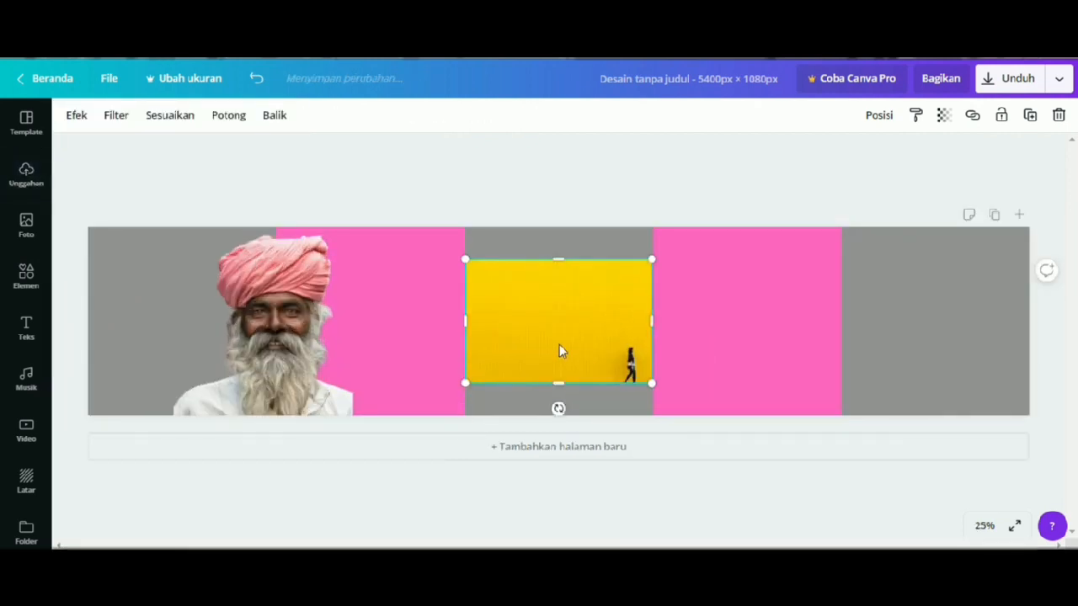
{"action": "left_click_drag", "start_coordinate": [557, 332], "coordinate": [845, 332]}
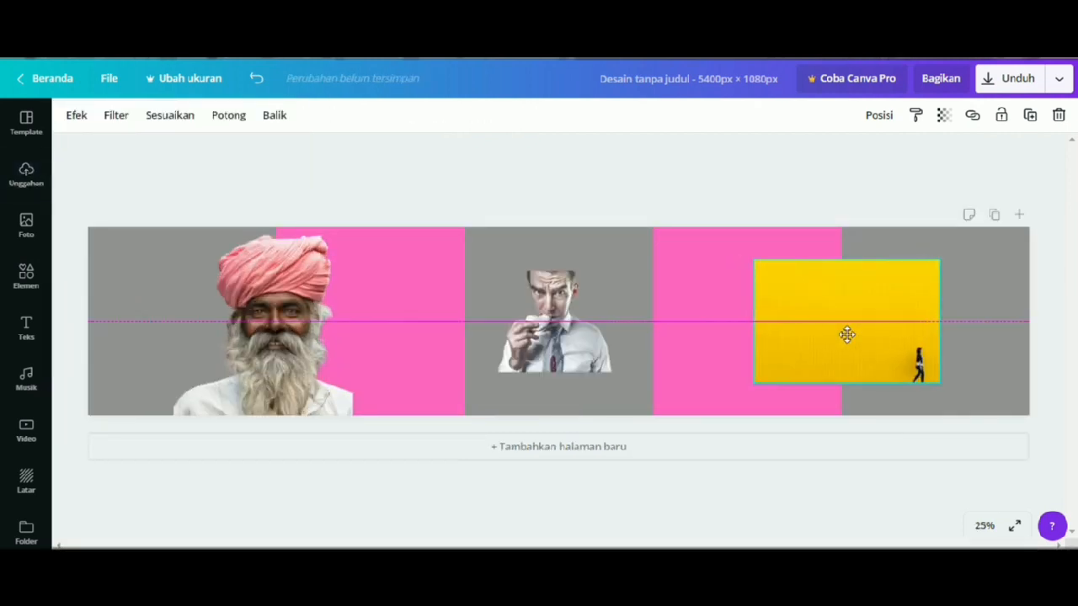
- Enlarge the eating man's cutout to the full page height across the boundary between the third and fourth squares
{"action": "left_click", "coordinate": [617, 357]}
{"action": "left_click_drag", "start_coordinate": [653, 398], "coordinate": [668, 349]}
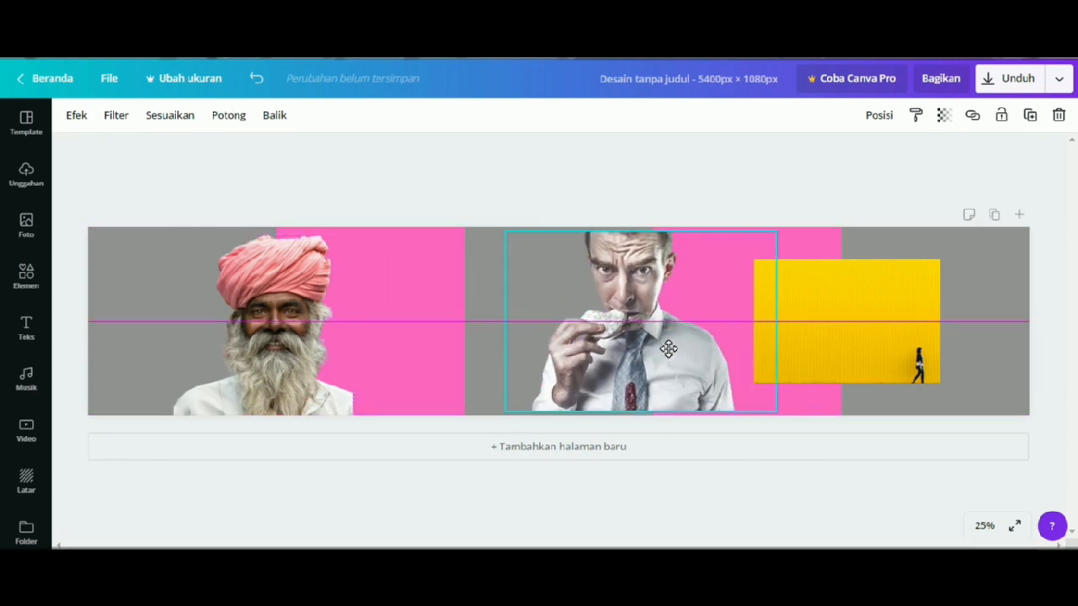
{"action": "left_click_drag", "start_coordinate": [782, 416], "coordinate": [795, 418]}
{"action": "left_click_drag", "start_coordinate": [713, 403], "coordinate": [713, 398]}
- Enlarge the yellow wall photo to cover the full page height and align it with the page's right and bottom edges
{"action": "left_click", "coordinate": [895, 360]}
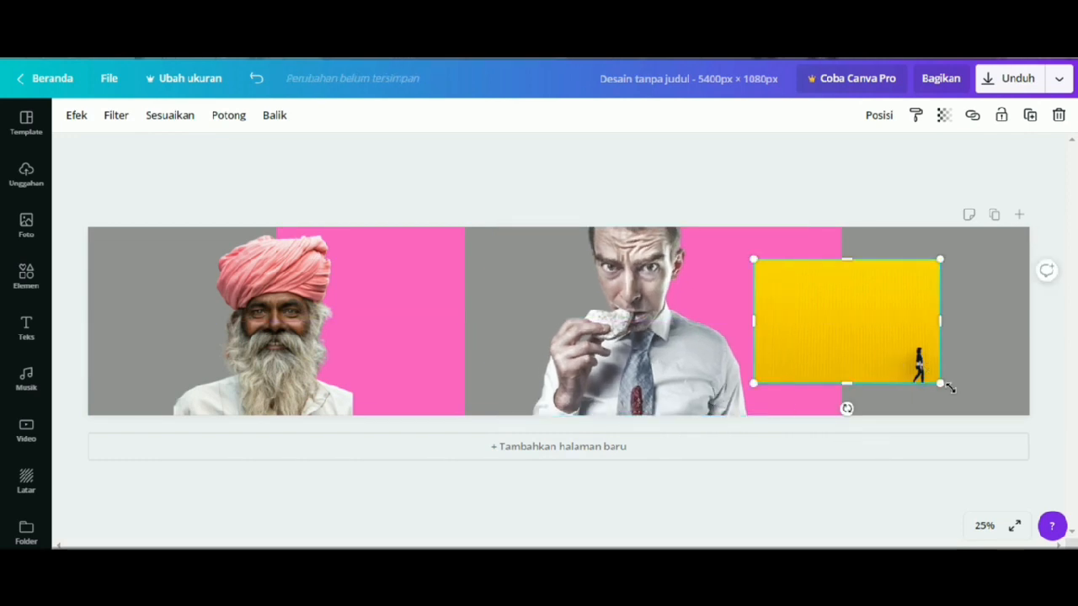
{"action": "left_click_drag", "start_coordinate": [941, 385], "coordinate": [943, 354]}
{"action": "left_click_drag", "start_coordinate": [995, 406], "coordinate": [1029, 417]}
{"action": "mouse_move", "coordinate": [948, 380]}
{"action": "left_mouse_down"}
{"action": "mouse_move", "coordinate": [944, 366]}
{"action": "mouse_move", "coordinate": [952, 370]}
{"action": "left_mouse_up"}
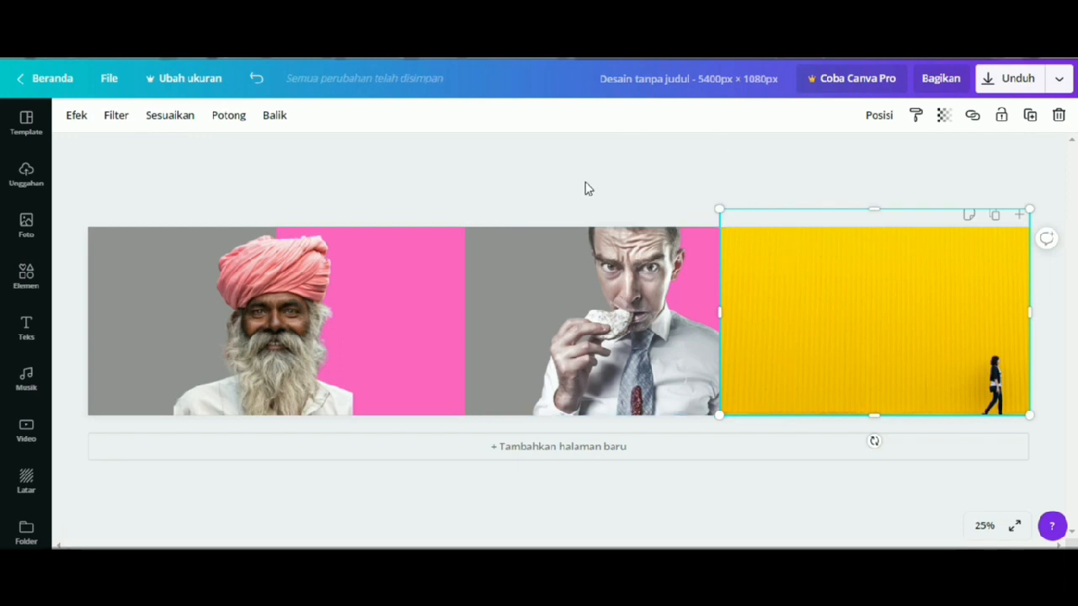
- Move the eating man's cutout one layer forward, in front of the yellow wall photo
{"action": "left_click", "coordinate": [589, 209]}
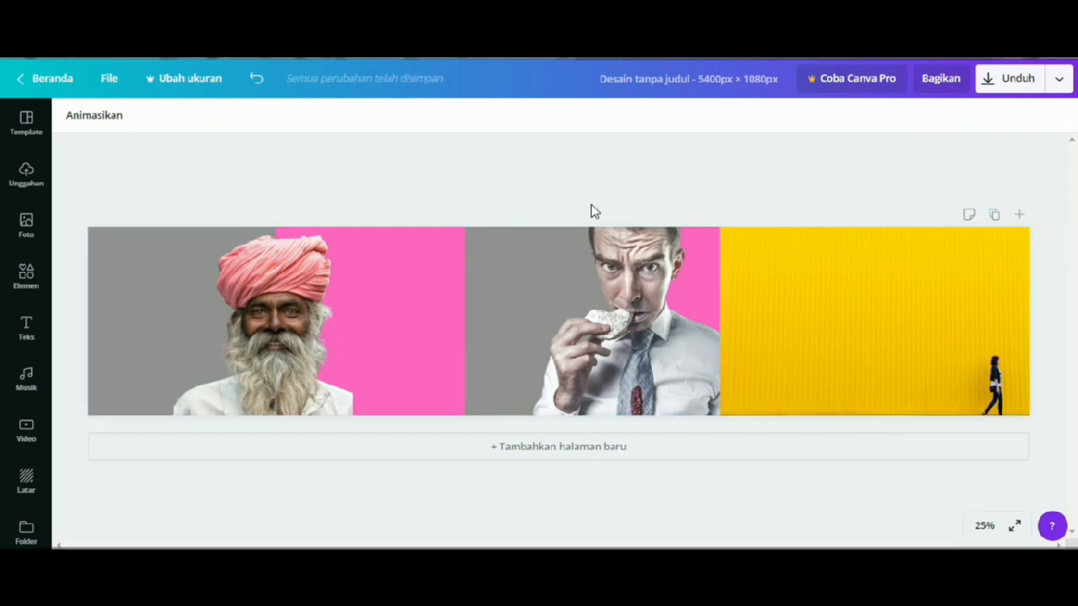
{"action": "right_click", "coordinate": [647, 367]}
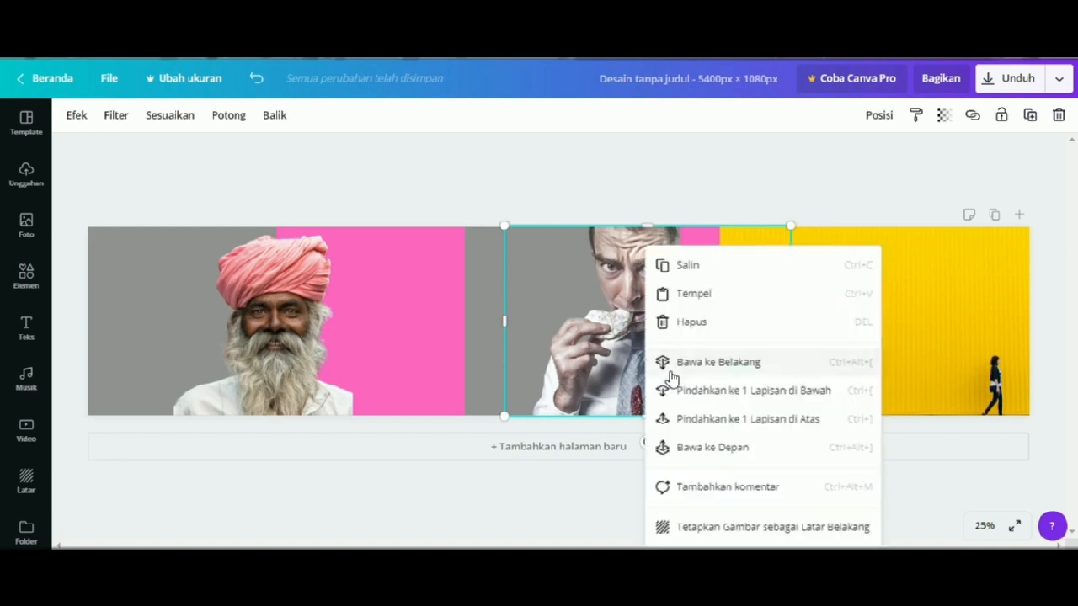
{"action": "left_click", "coordinate": [690, 421]}
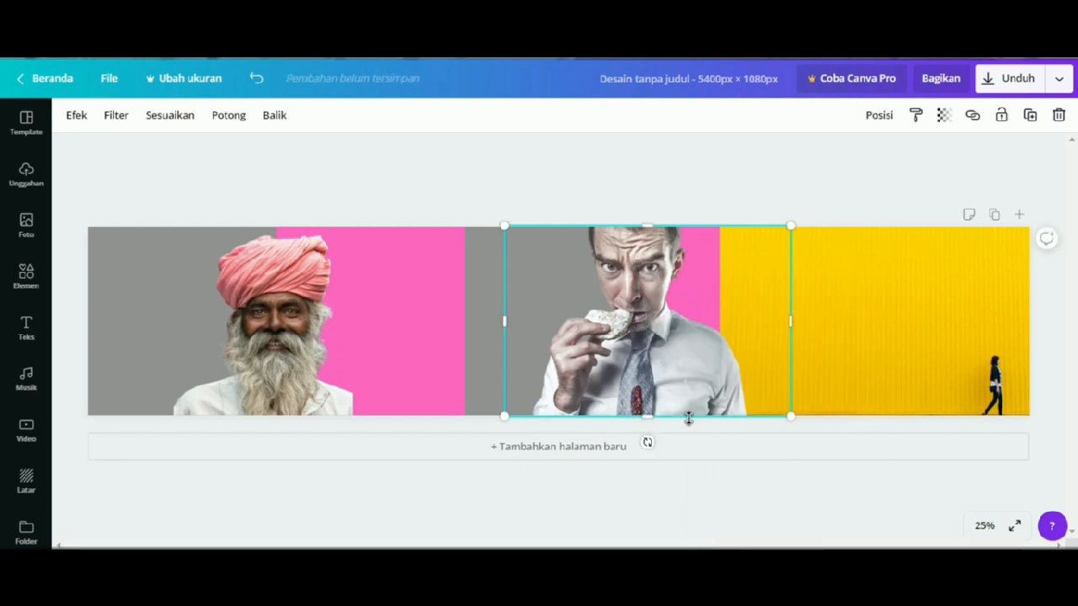
- Add a heading text box that reads "Tutorial Carousel Post", with one word on each line
{"action": "left_click", "coordinate": [604, 190]}
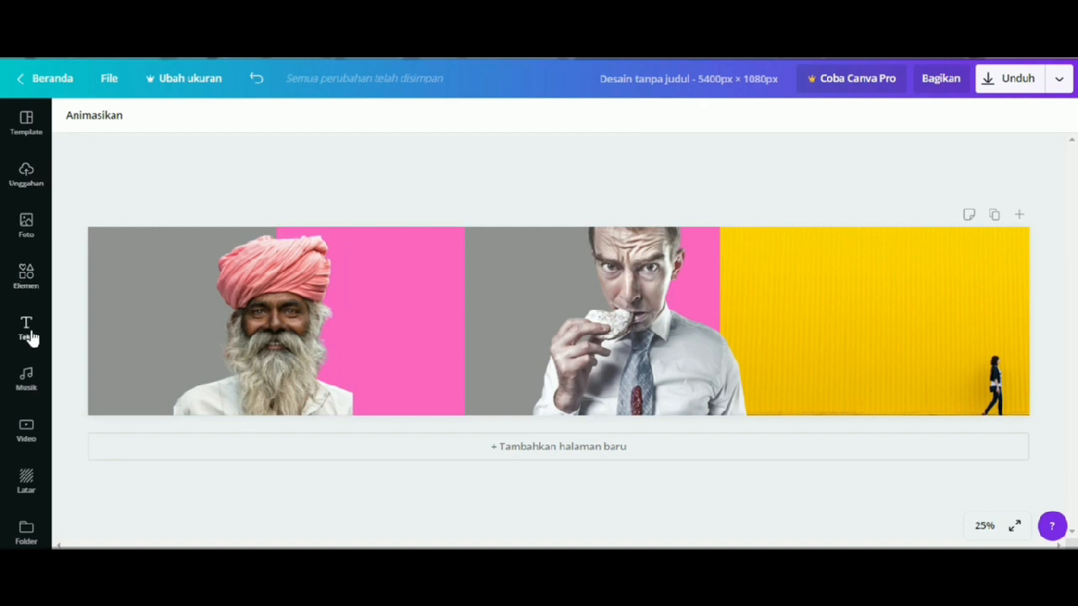
{"action": "left_click", "coordinate": [27, 330]}
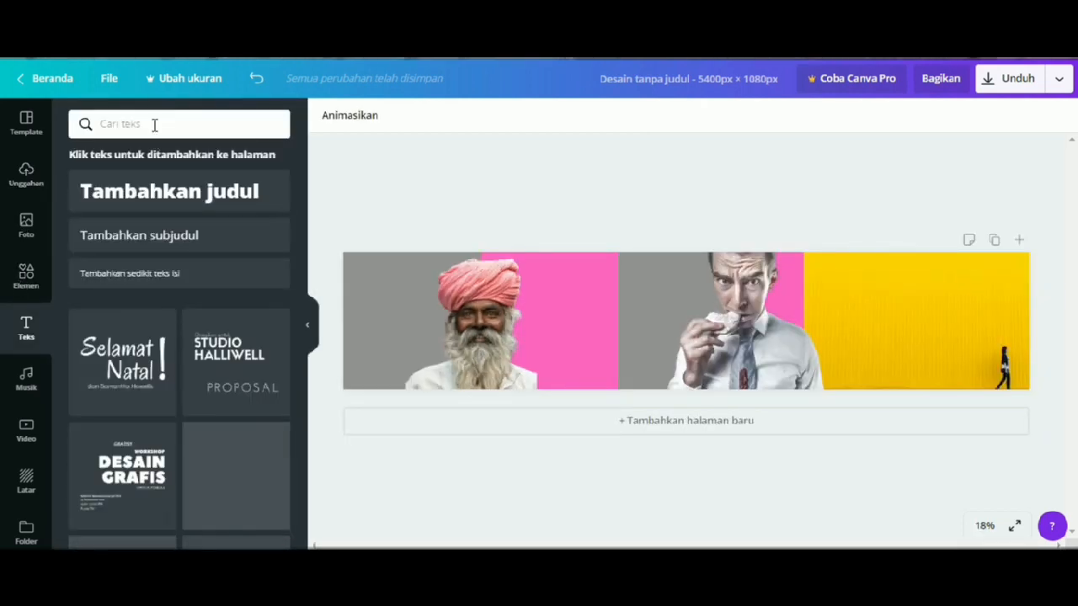
{"action": "left_click", "coordinate": [172, 195]}
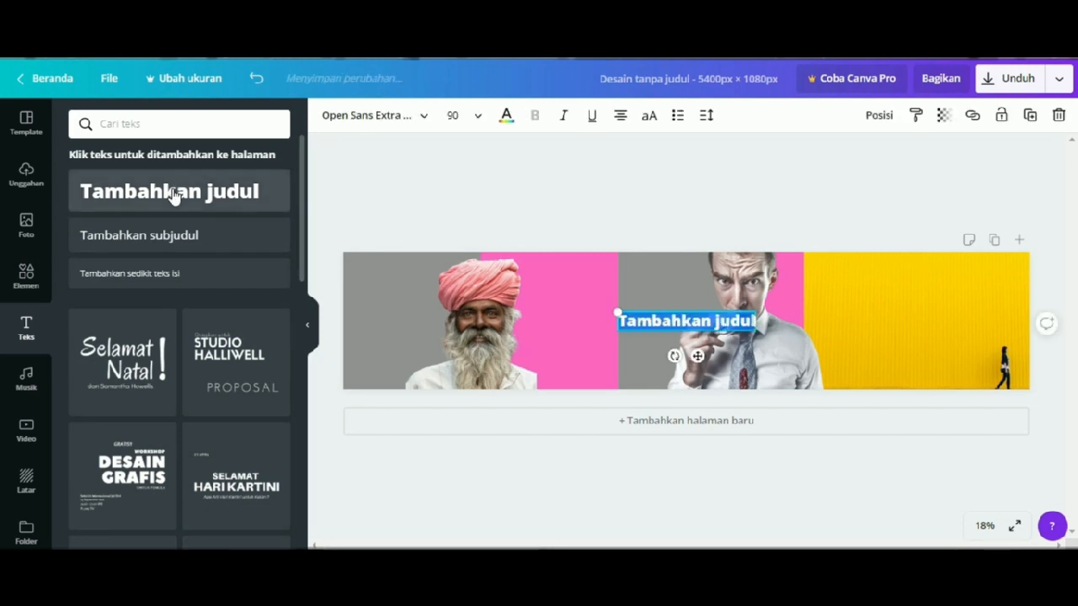
{"action": "type", "text": "Tutorial"}
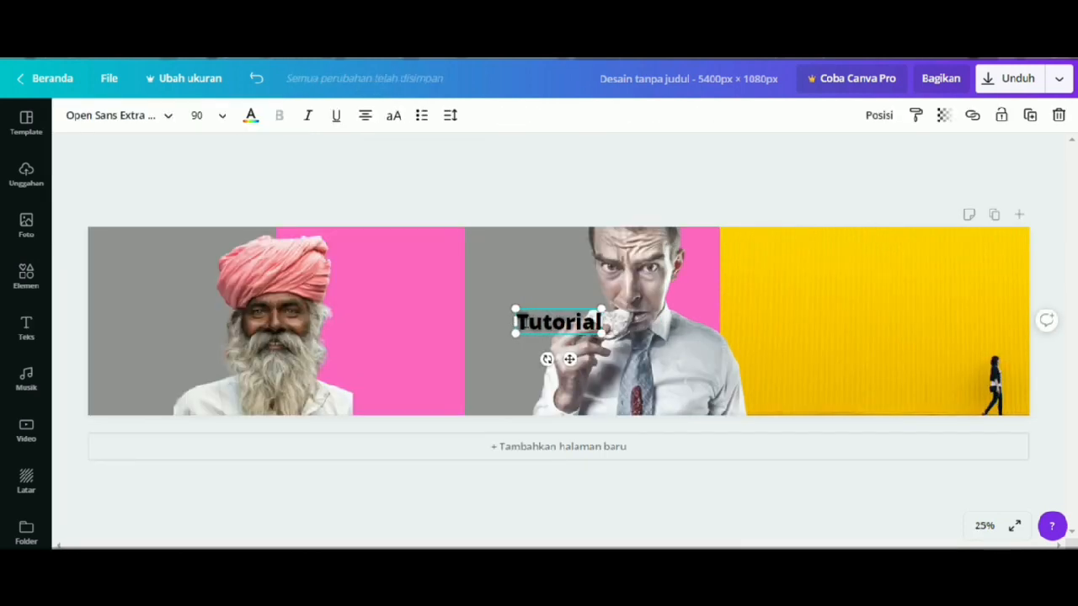
{"action": "key", "text": "Return"}
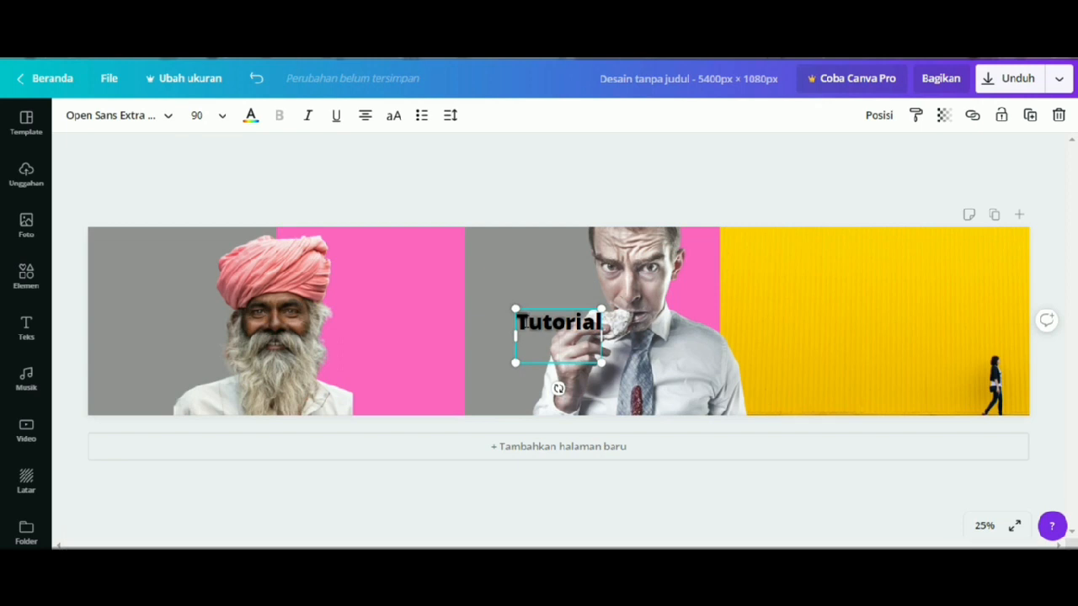
{"action": "key", "text": "BackSpace"}
{"action": "type", "text": "Carousel"}
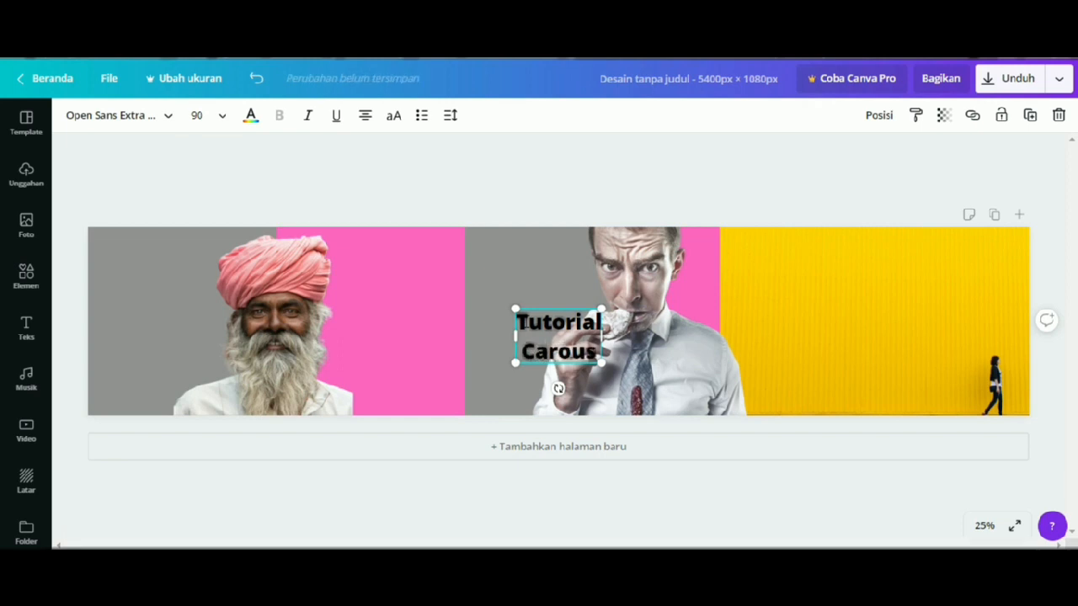
{"action": "key", "text": "Return"}
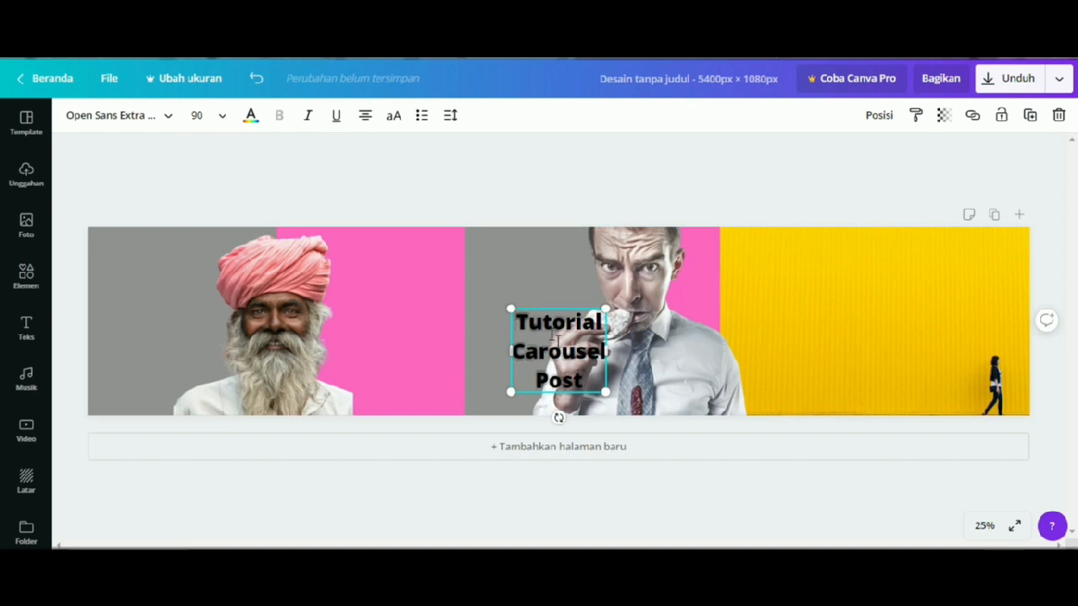
- Left-align the "Tutorial Carousel Post" heading and set its font to Anton
{"action": "left_click_drag", "start_coordinate": [514, 322], "coordinate": [587, 370]}
{"action": "left_click", "coordinate": [367, 118]}
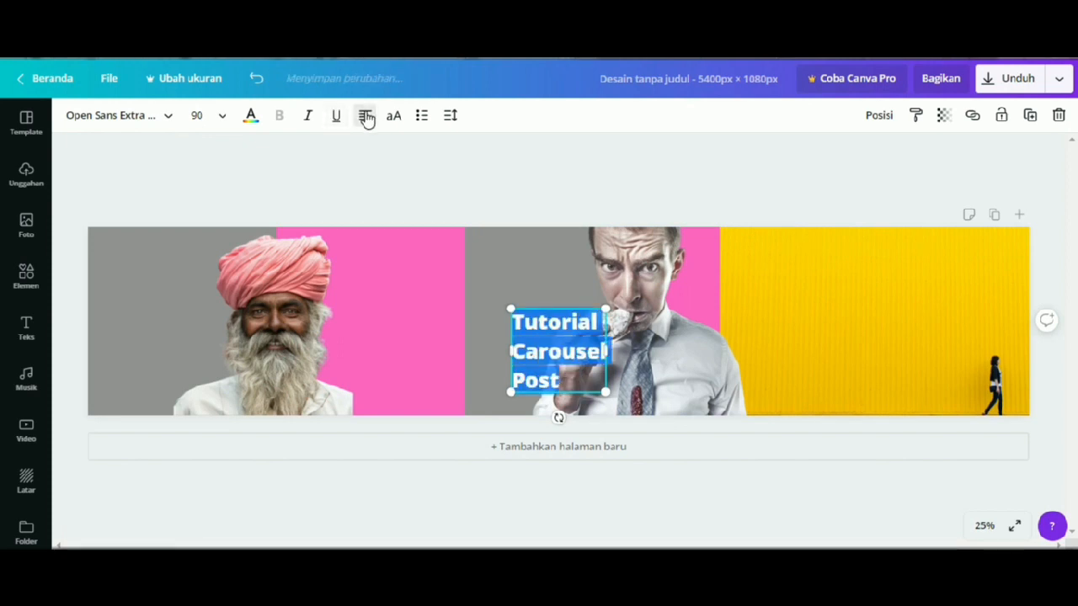
{"action": "left_click", "coordinate": [168, 116]}
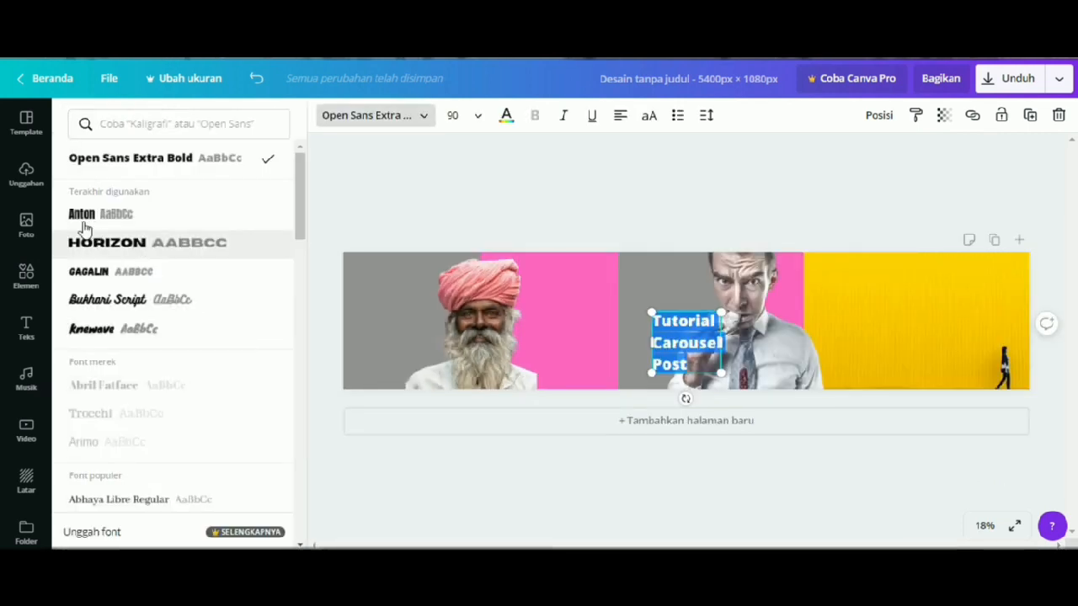
{"action": "left_click", "coordinate": [85, 220]}
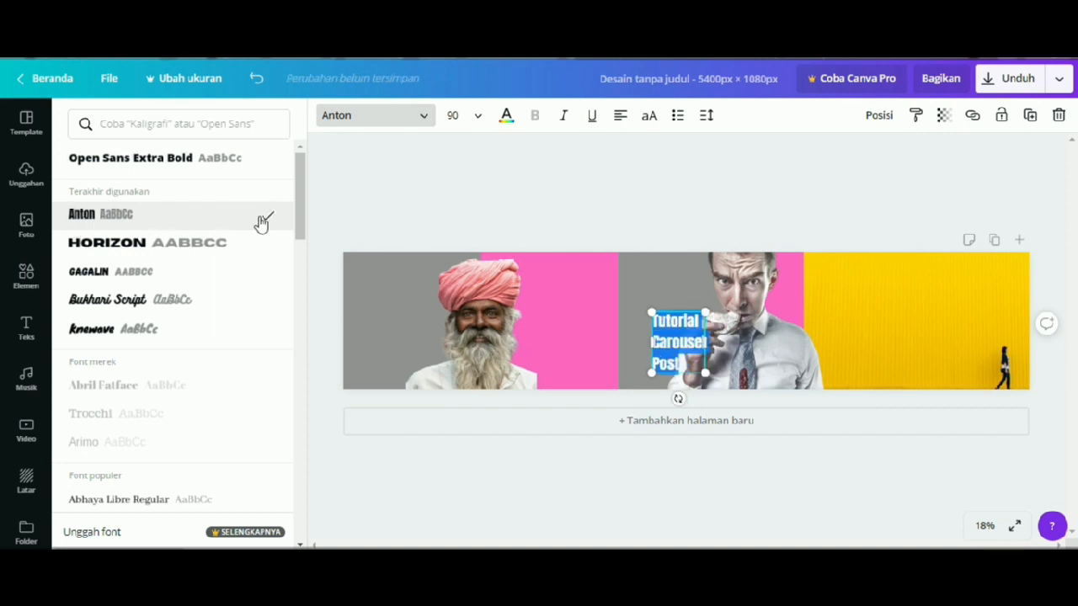
{"action": "scroll", "coordinate": [260, 224], "scroll_direction": "down", "scroll_amount": 2}
{"action": "scroll", "coordinate": [264, 222], "scroll_direction": "up", "scroll_amount": 2}
{"action": "scroll", "coordinate": [264, 222], "scroll_direction": "down", "scroll_amount": 4}
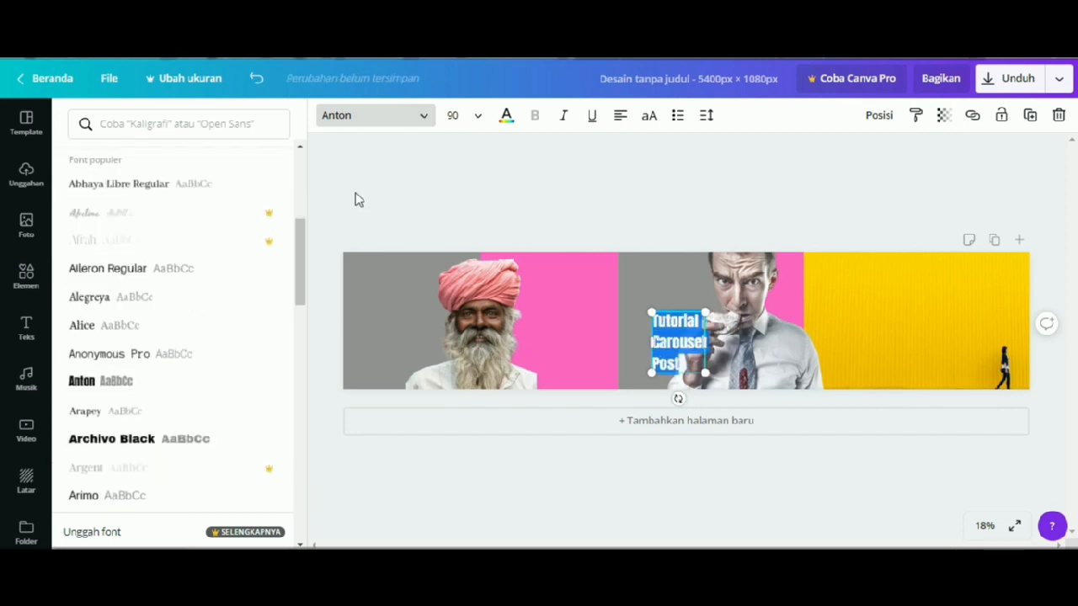
{"action": "left_click", "coordinate": [402, 186]}
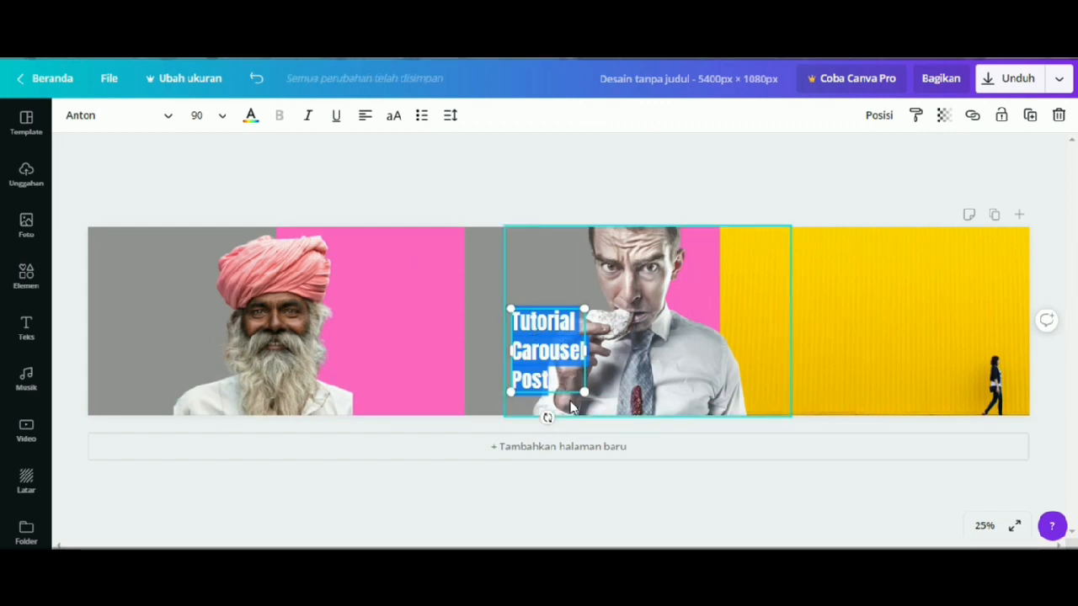
- Move the "Tutorial Carousel Post" heading onto the first square, beside the turbaned man, and enlarge it to font size 156
{"action": "left_click_drag", "start_coordinate": [545, 410], "coordinate": [227, 380]}
{"action": "left_click", "coordinate": [174, 344]}
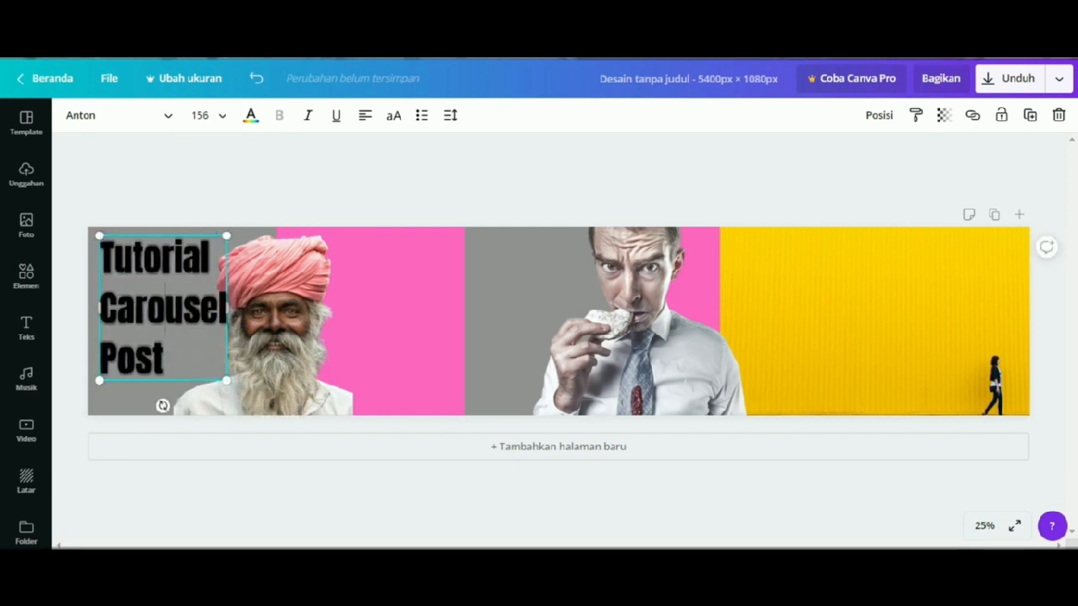
{"action": "left_click_drag", "start_coordinate": [166, 361], "coordinate": [101, 243]}
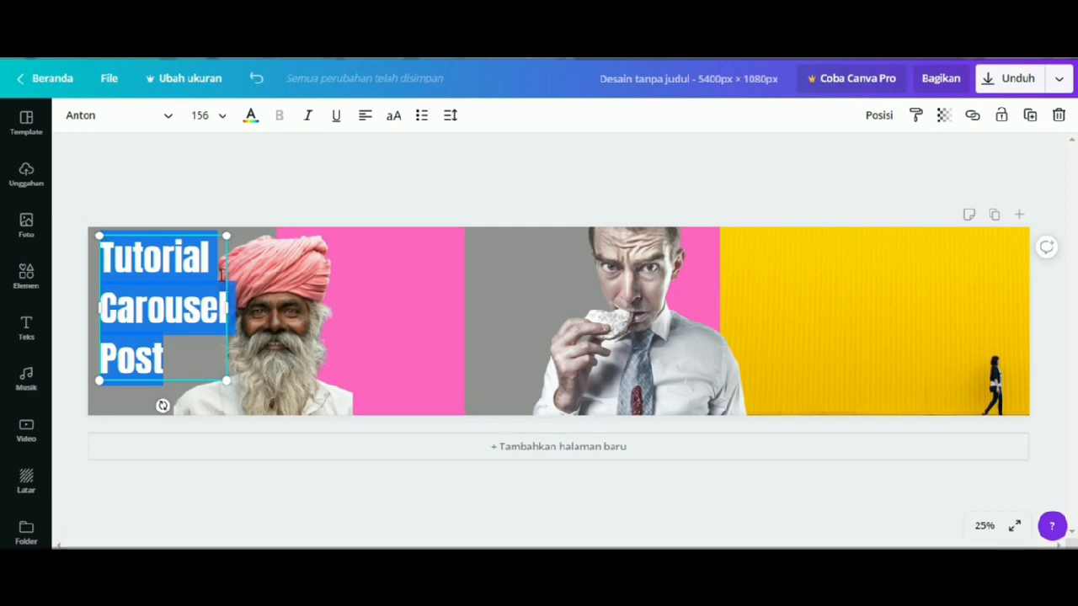
{"action": "left_click_drag", "start_coordinate": [187, 240], "coordinate": [199, 235]}
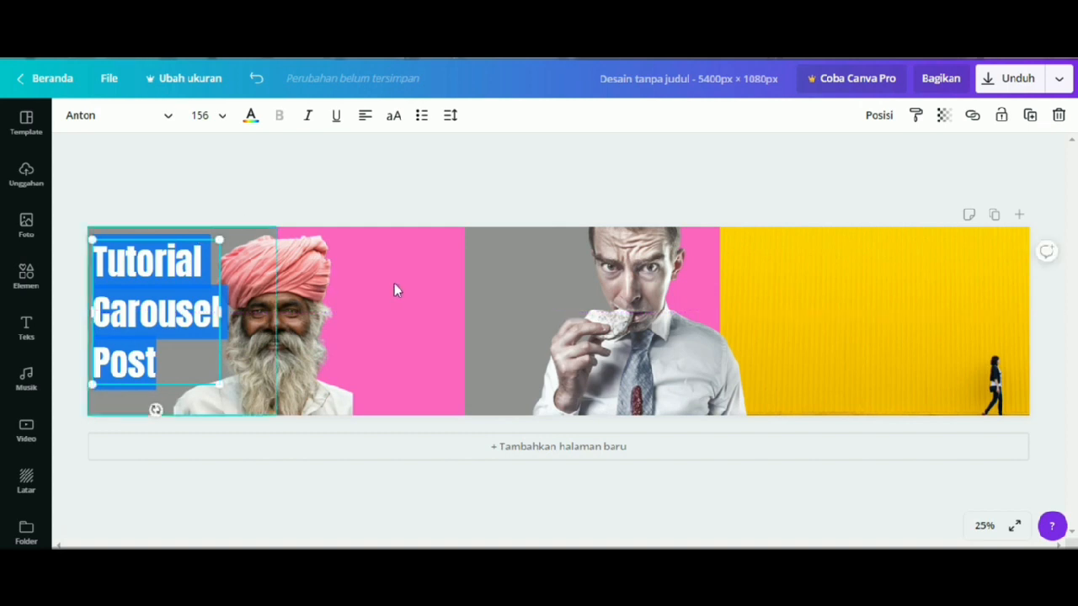
{"action": "left_click", "coordinate": [364, 293]}
{"action": "left_click", "coordinate": [195, 352]}
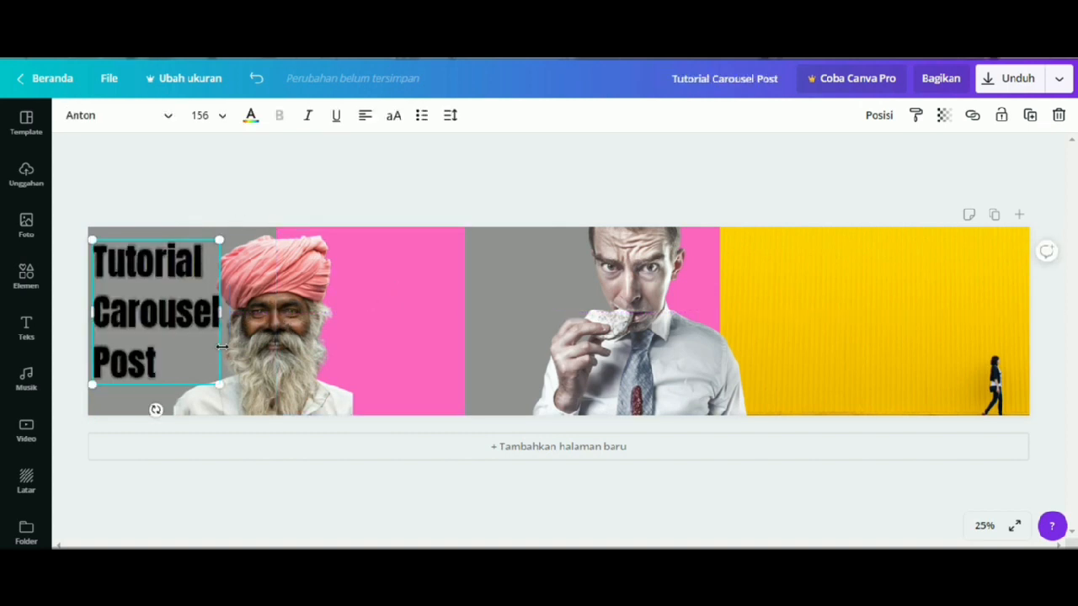
{"action": "left_click", "coordinate": [320, 349]}
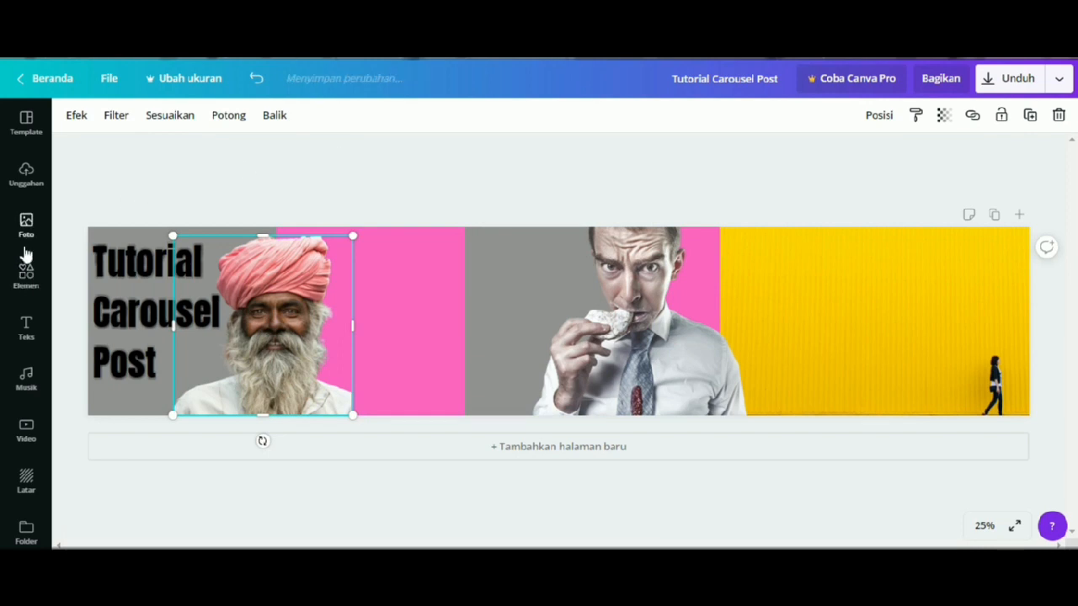
- Add a second heading that reads "Jangan Lupa Subscribe", with one word on each line
{"action": "left_click", "coordinate": [33, 329]}
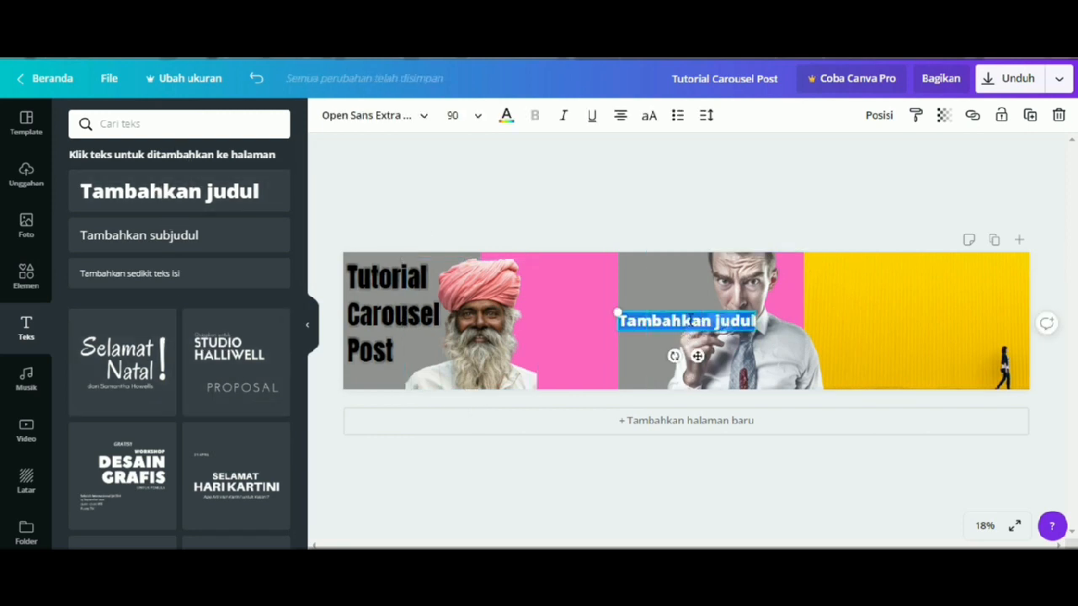
{"action": "type", "text": "Jangan"}
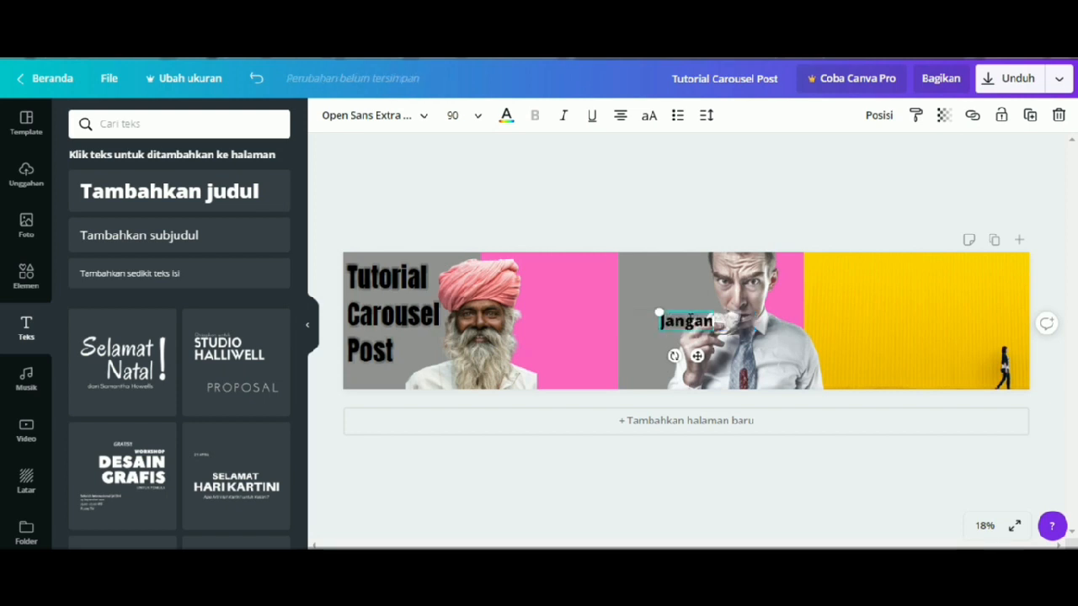
{"action": "key", "text": "Return"}
{"action": "type", "text": "Lupa Subscribe"}
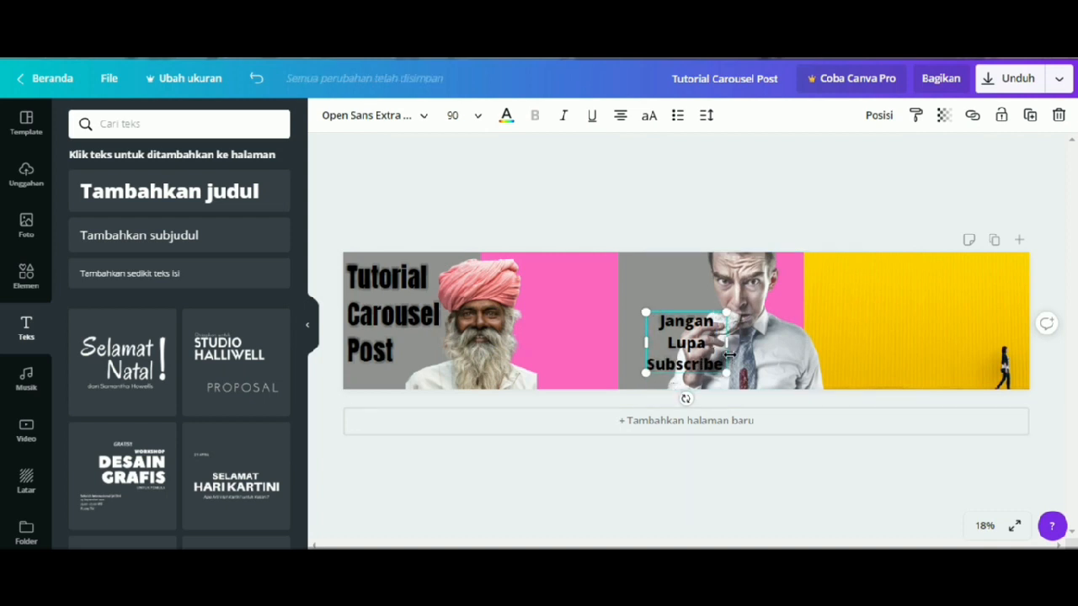
- Right-align the "Jangan Lupa Subscribe" heading and set its font to Anton
{"action": "left_click_drag", "start_coordinate": [724, 370], "coordinate": [573, 178]}
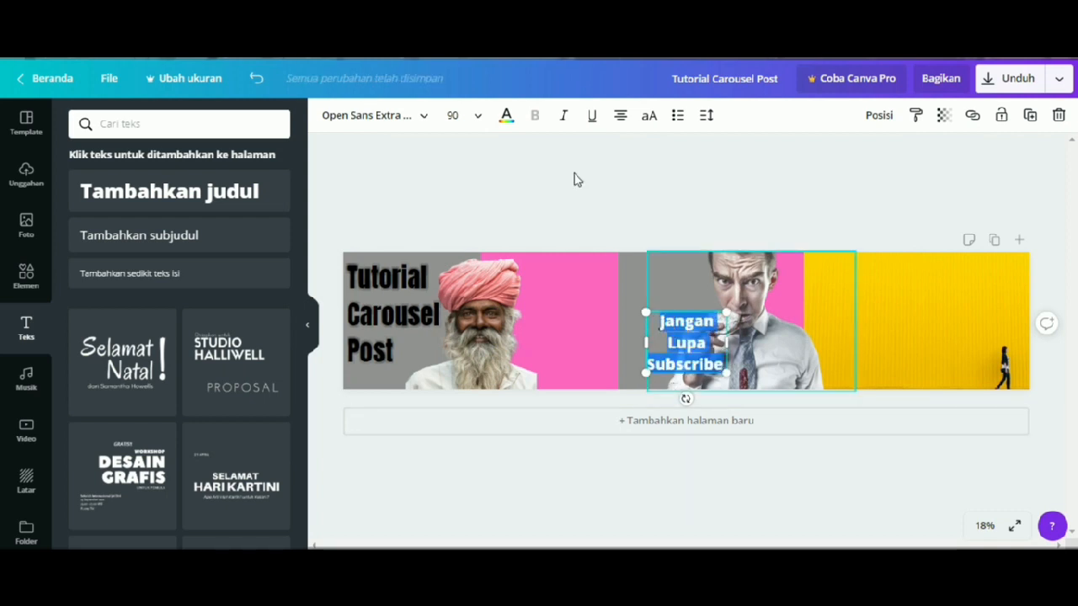
{"action": "left_click", "coordinate": [619, 116]}
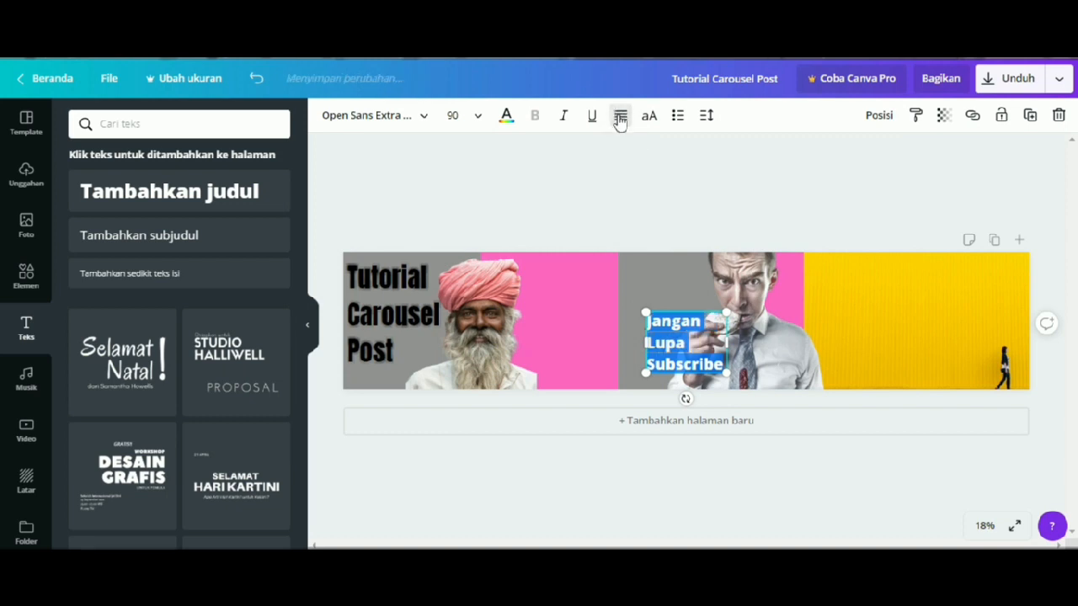
{"action": "left_click", "coordinate": [620, 121]}
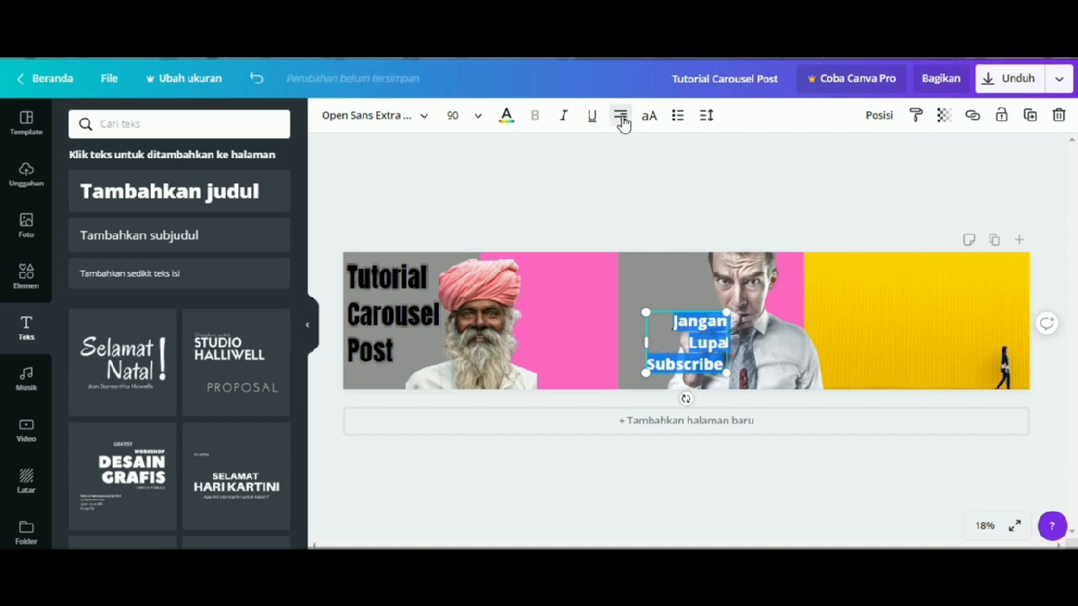
{"action": "left_click", "coordinate": [425, 118]}
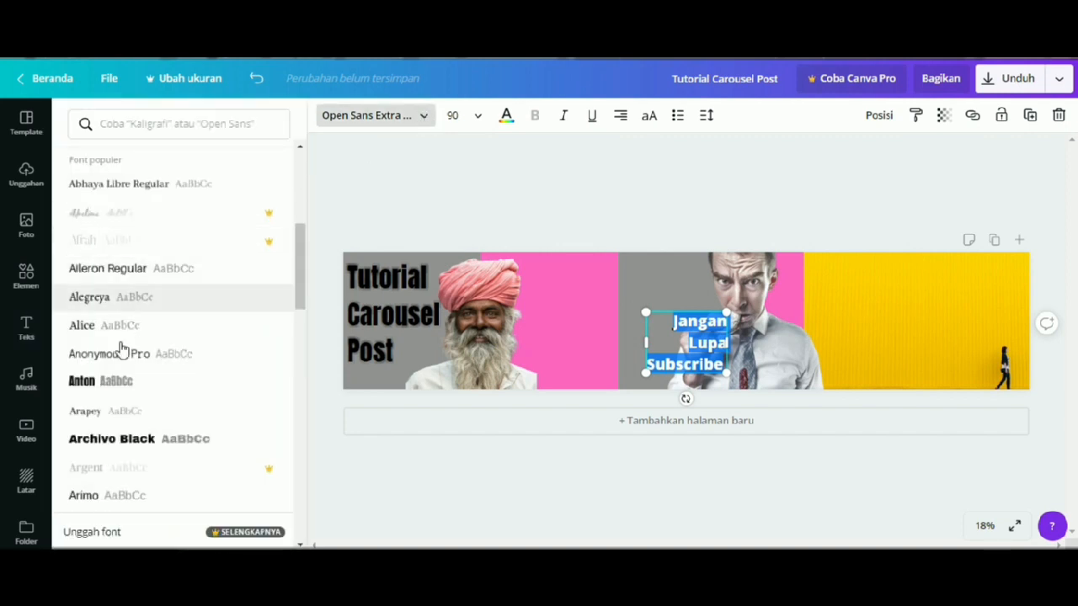
{"action": "scroll", "coordinate": [129, 214], "scroll_direction": "up", "scroll_amount": 5}
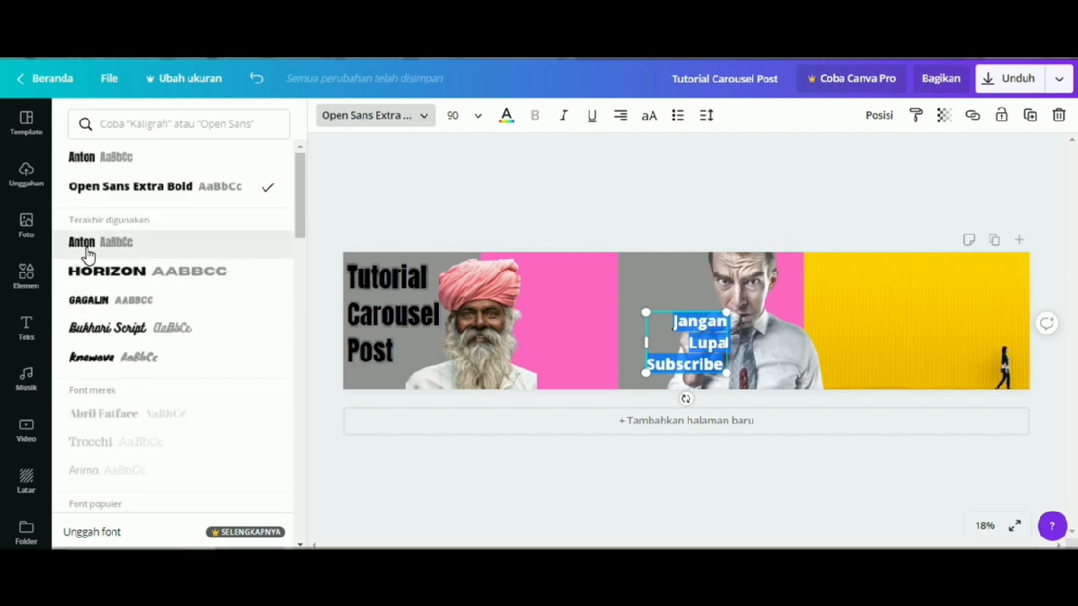
{"action": "left_click", "coordinate": [87, 248]}
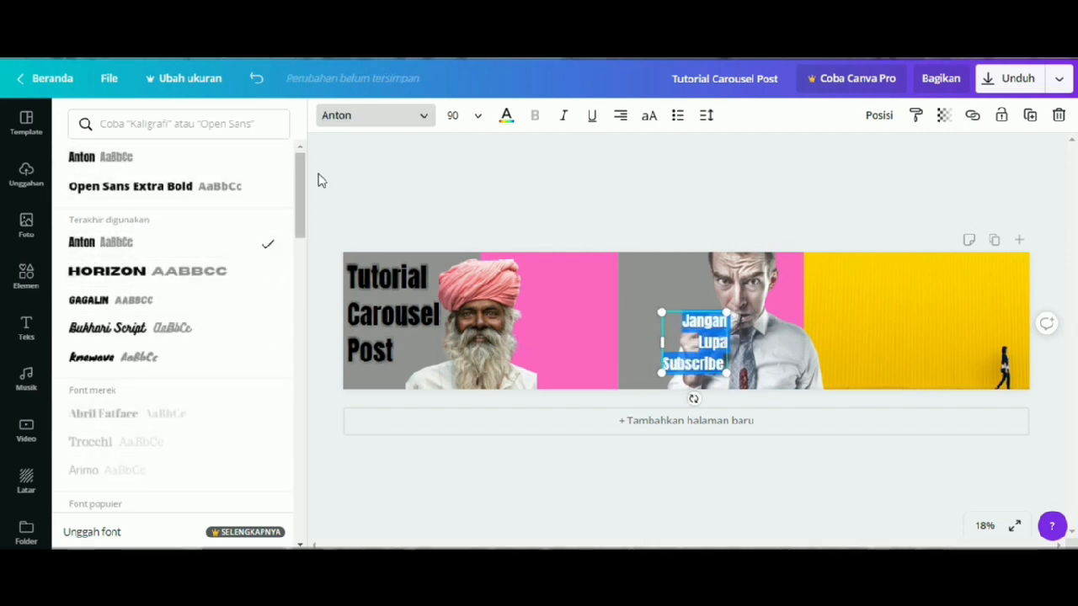
{"action": "left_click", "coordinate": [719, 367]}
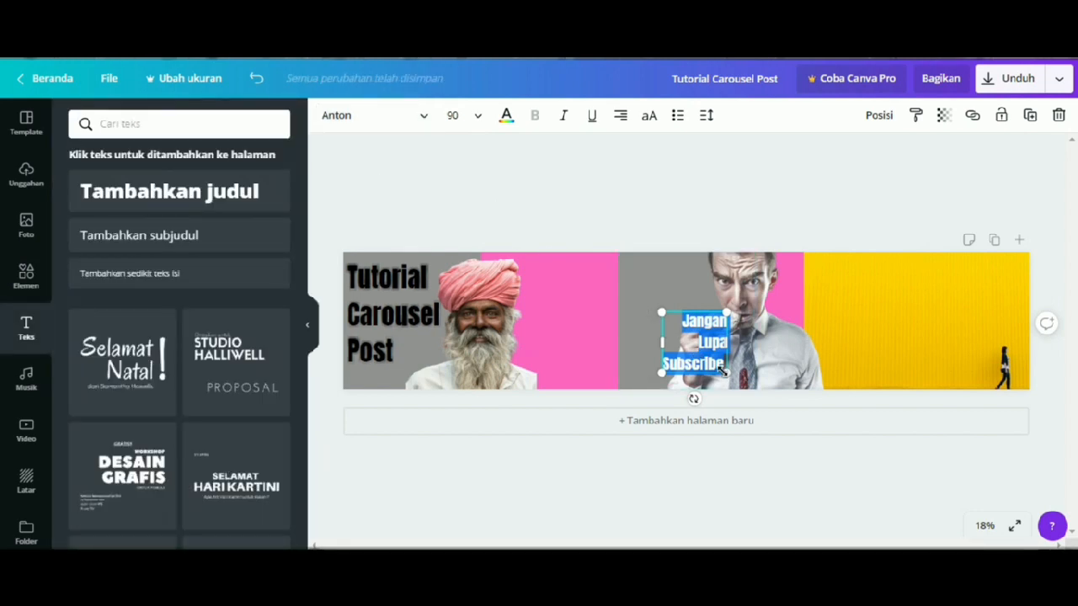
- Enlarge the "Jangan Lupa Subscribe" heading to font size 116 and move it onto the pink second square
{"action": "left_click_drag", "start_coordinate": [726, 373], "coordinate": [742, 392]}
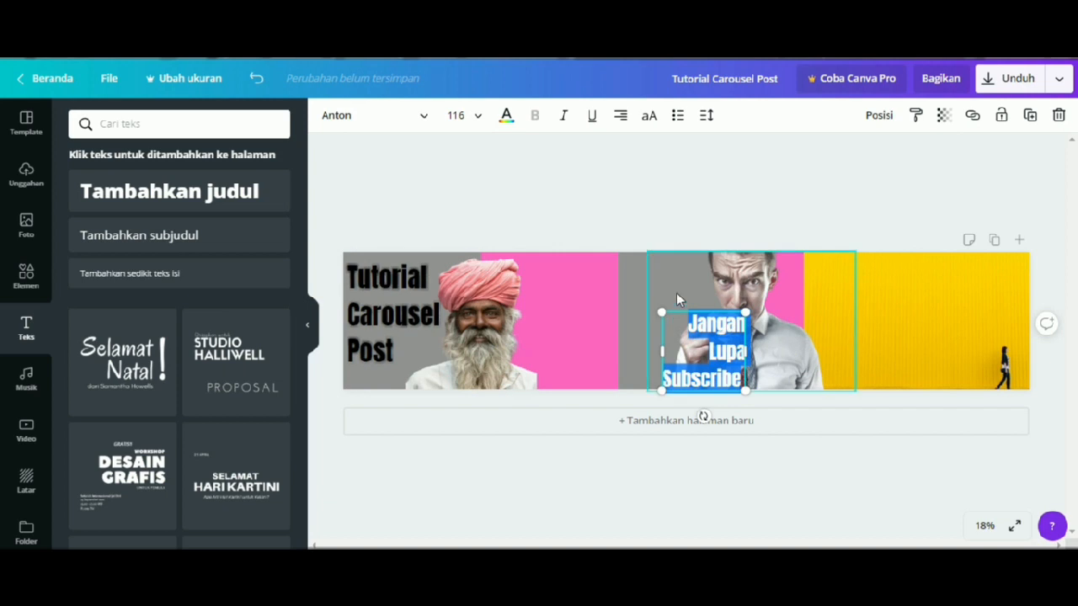
{"action": "left_click_drag", "start_coordinate": [685, 305], "coordinate": [549, 274]}
{"action": "left_click_drag", "start_coordinate": [559, 313], "coordinate": [559, 312]}
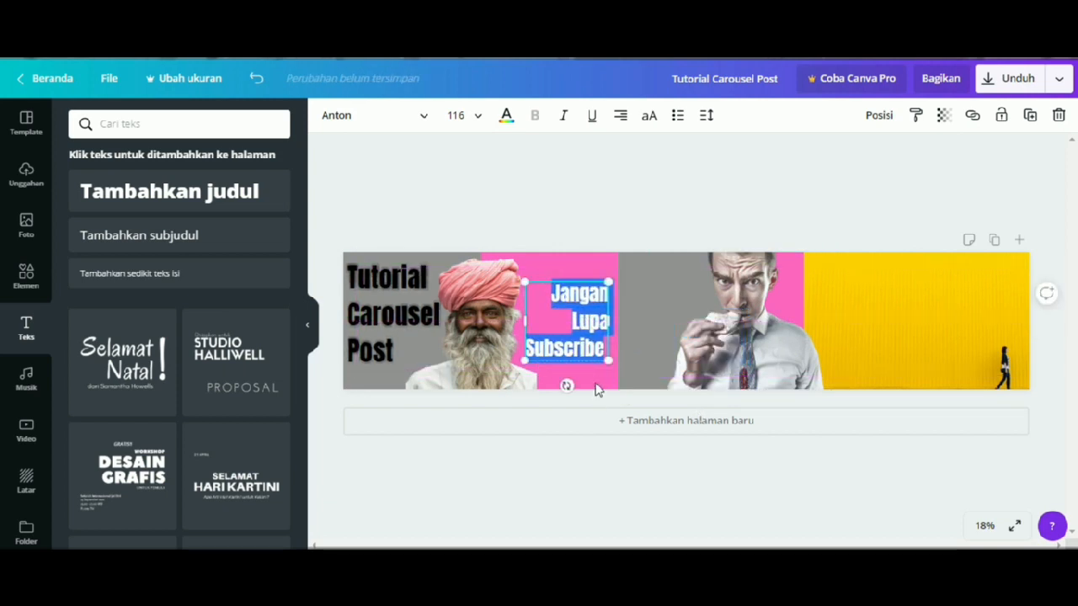
{"action": "left_click", "coordinate": [585, 270]}
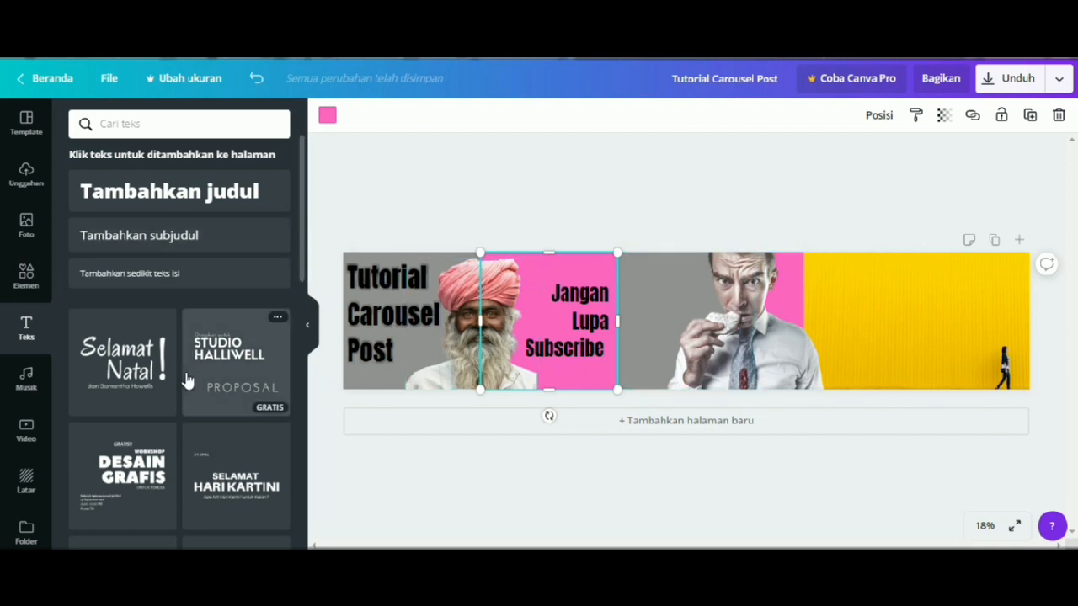
- Add the "Barang siapa ingin mutiara" quote text template and place it over the gray third square, scaling its quote to font size 59.7
{"action": "scroll", "coordinate": [148, 449], "scroll_direction": "down", "scroll_amount": 1}
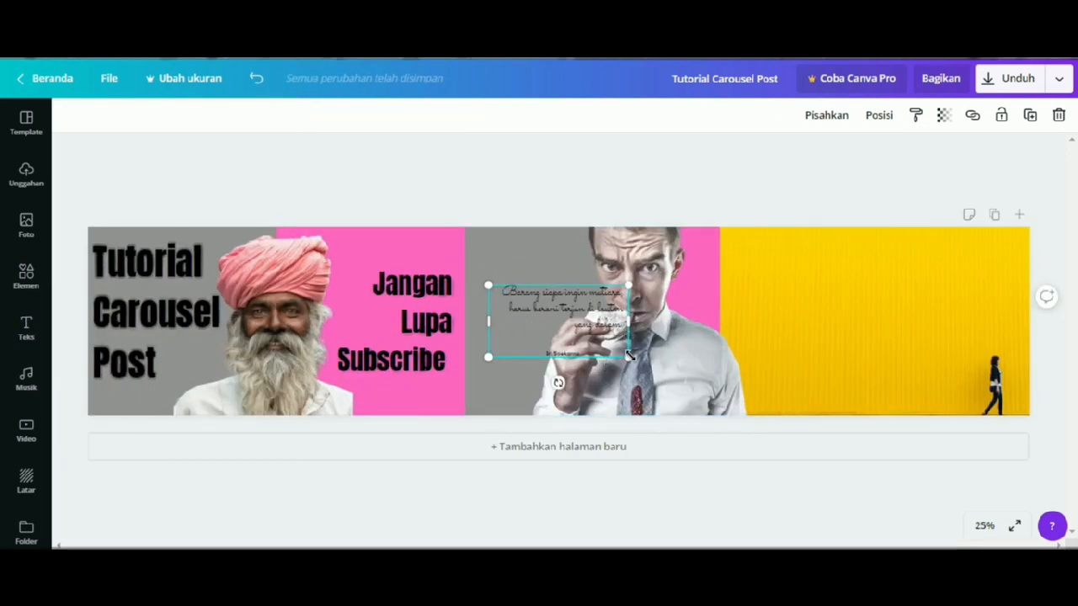
{"action": "left_click_drag", "start_coordinate": [628, 356], "coordinate": [600, 343]}
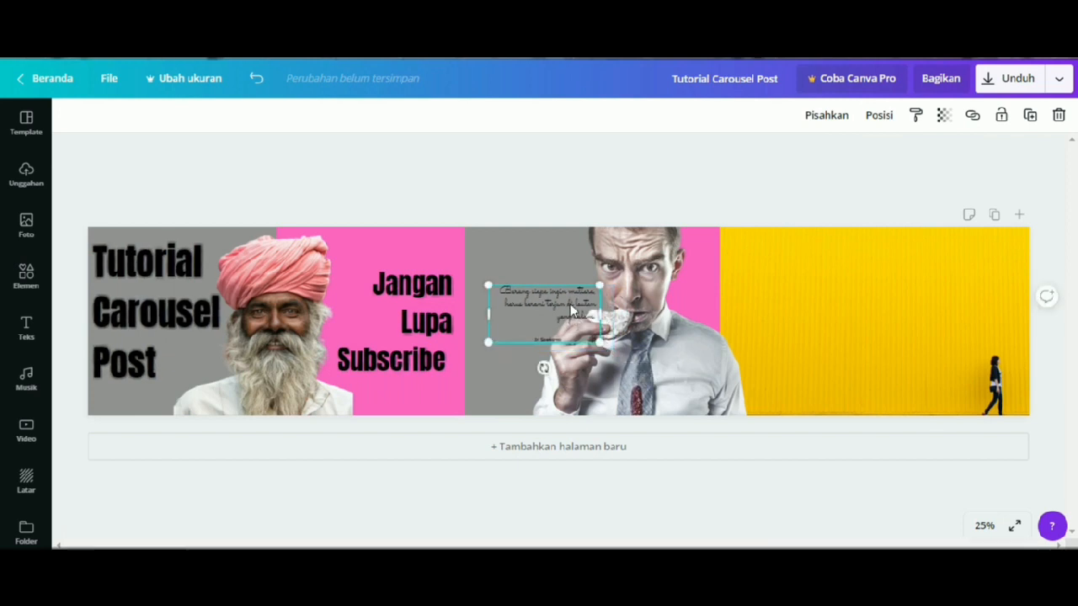
{"action": "left_click_drag", "start_coordinate": [563, 304], "coordinate": [556, 274]}
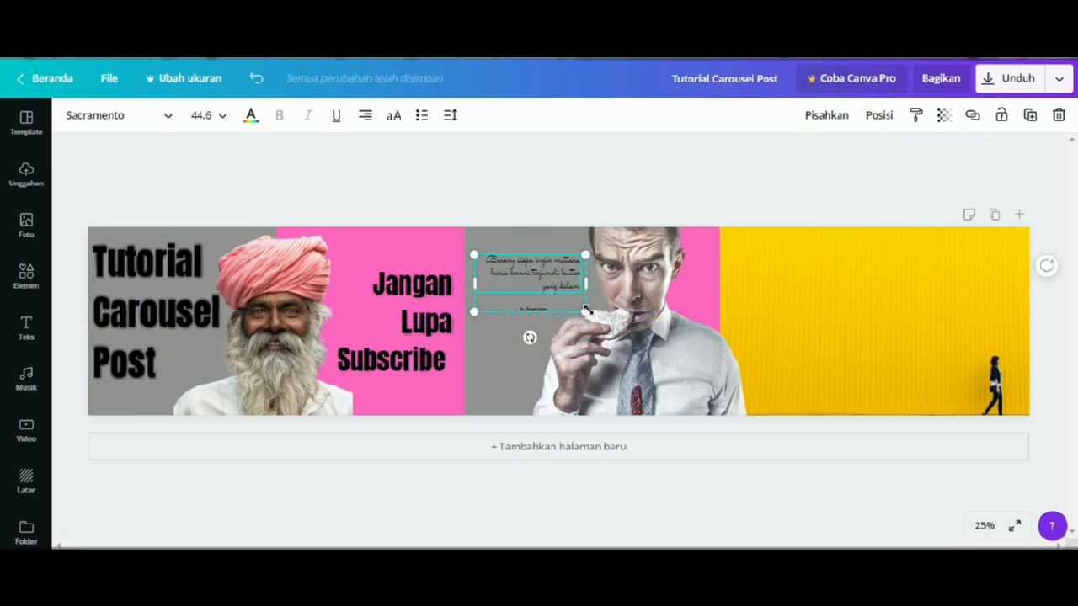
{"action": "left_click_drag", "start_coordinate": [619, 338], "coordinate": [657, 358]}
{"action": "left_click_drag", "start_coordinate": [578, 291], "coordinate": [561, 288]}
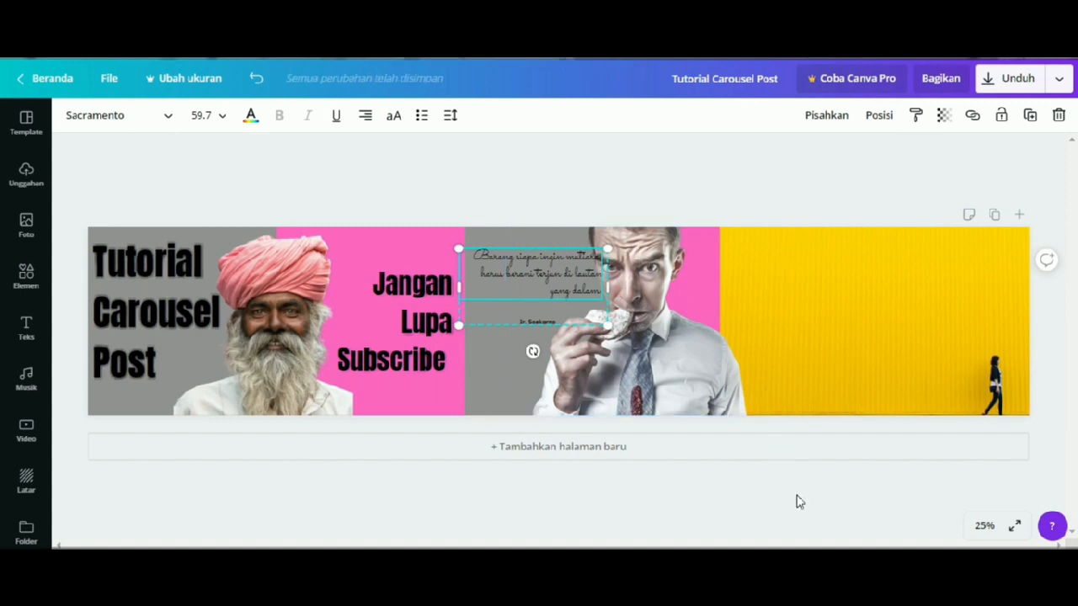
{"action": "left_click", "coordinate": [749, 464]}
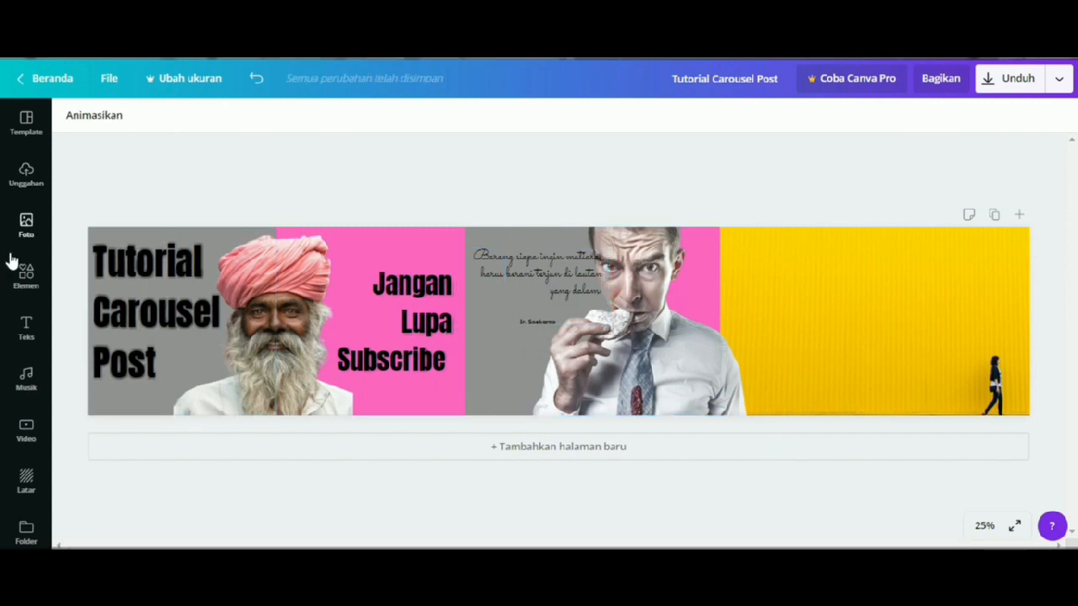
- Add the "Diskon 50%" text template, place it over the yellow photo, and scale its "50%" text to font size 321
{"action": "left_click", "coordinate": [27, 323]}
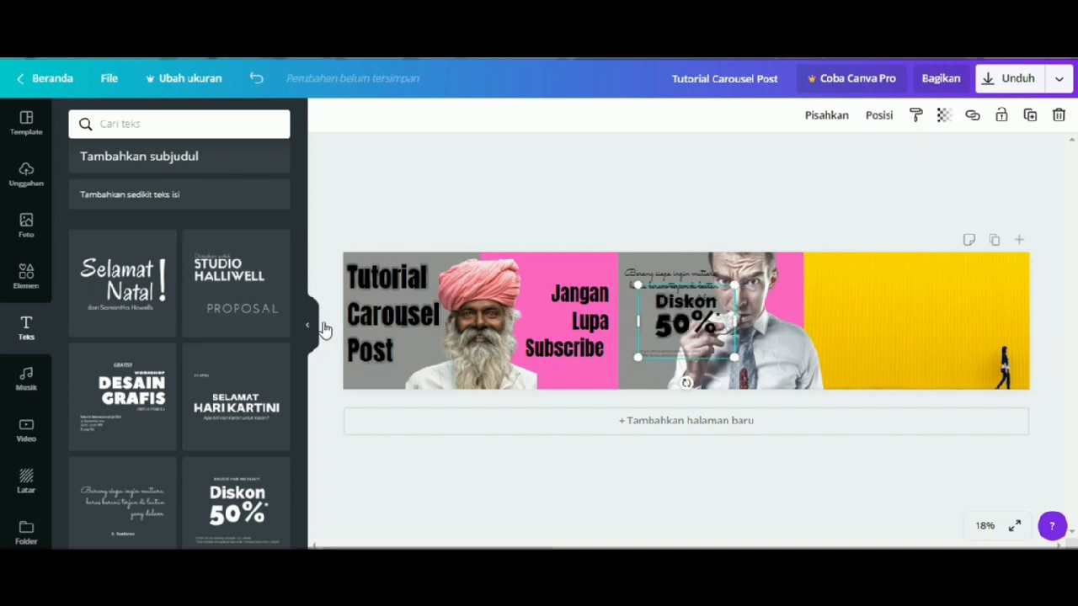
{"action": "left_click", "coordinate": [315, 330]}
{"action": "left_click", "coordinate": [589, 342]}
{"action": "left_click_drag", "start_coordinate": [589, 341], "coordinate": [856, 345]}
{"action": "left_click_drag", "start_coordinate": [924, 404], "coordinate": [994, 440]}
{"action": "left_click_drag", "start_coordinate": [913, 360], "coordinate": [899, 331]}
- Change the discount figure in the "Diskon" text from 50% to 75%
{"action": "double_click", "coordinate": [829, 338]}
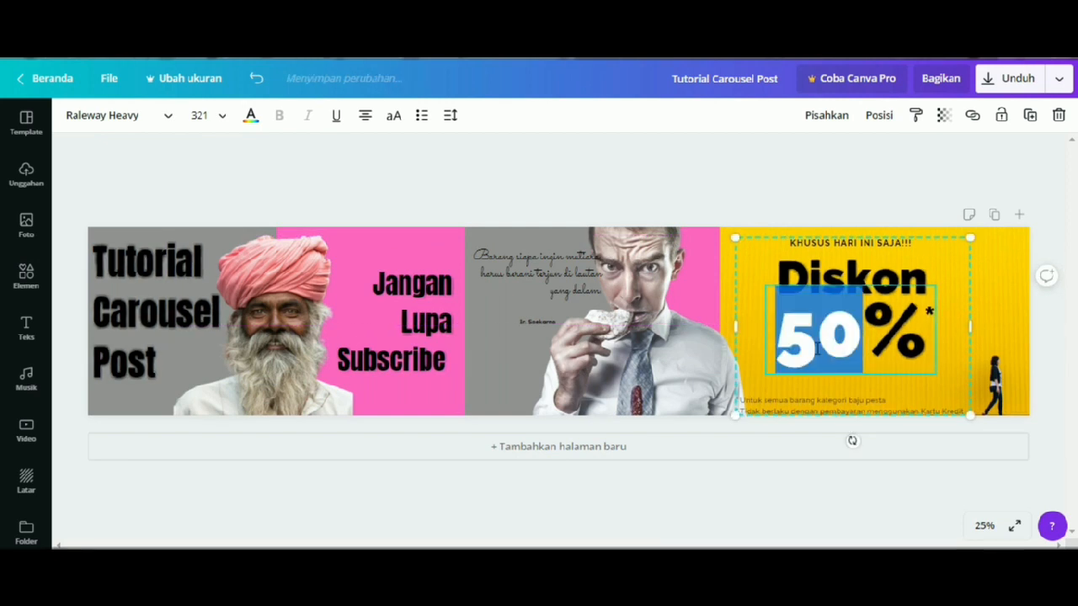
{"action": "type", "text": "75"}
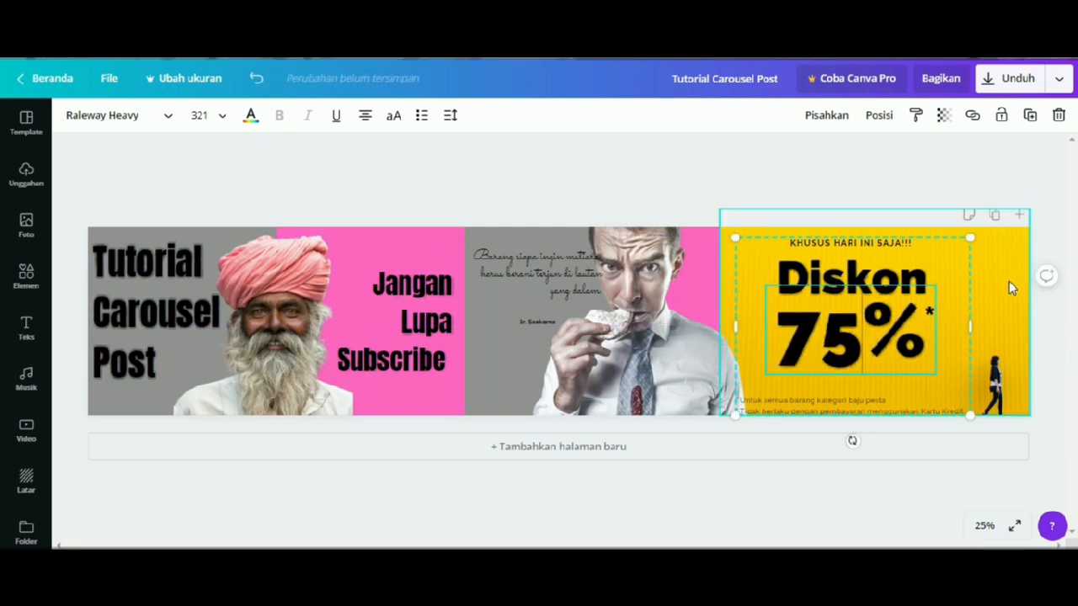
{"action": "left_click", "coordinate": [985, 286]}
{"action": "left_click", "coordinate": [825, 181]}
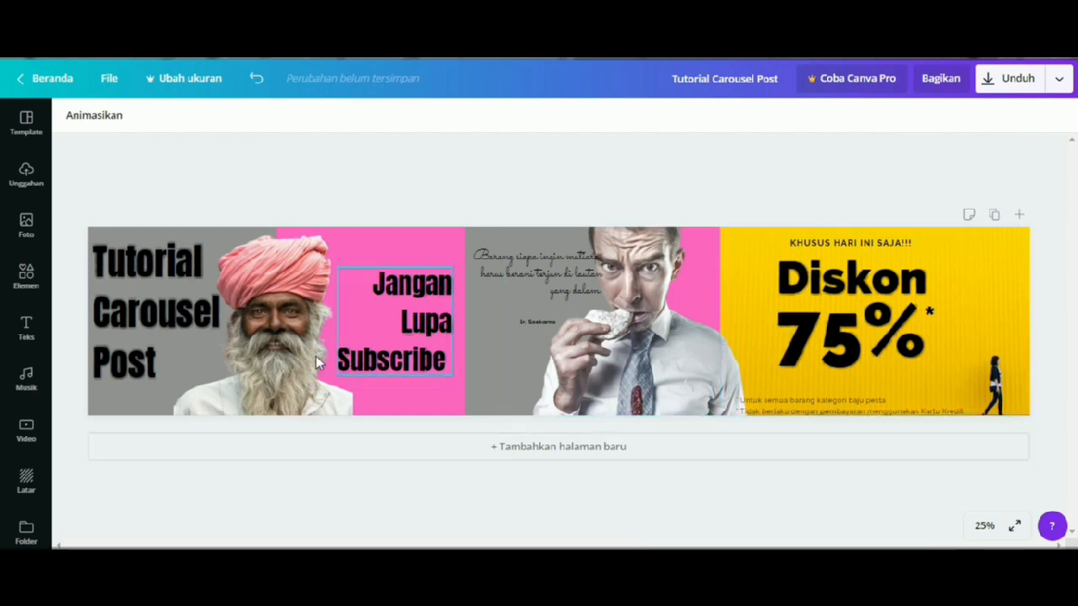
- Delete the gray background squares from the first and third slides
{"action": "left_click", "coordinate": [127, 401]}
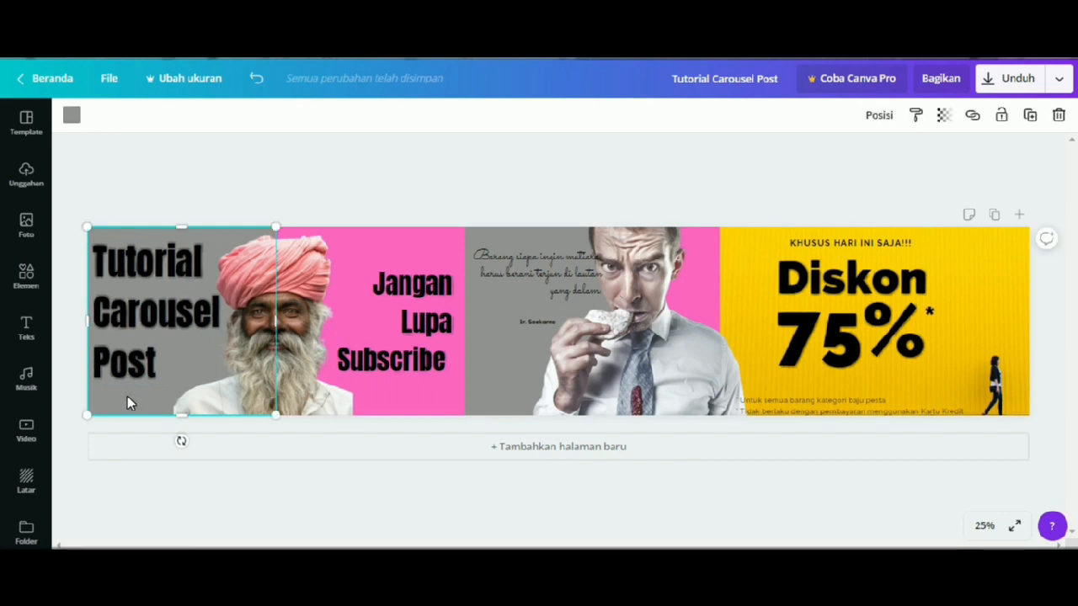
{"action": "right_click", "coordinate": [127, 396]}
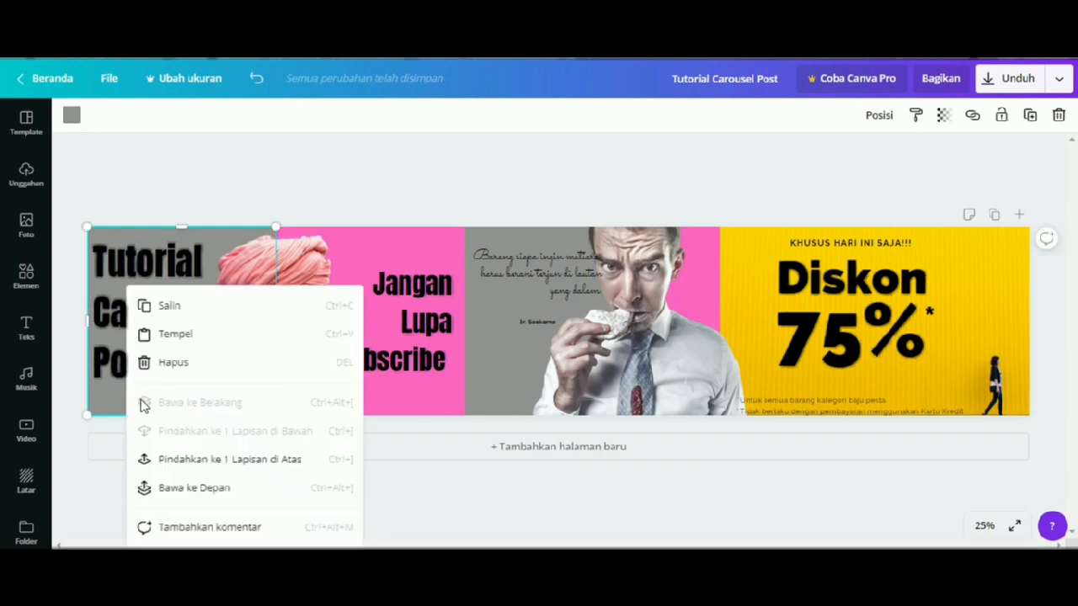
{"action": "left_click", "coordinate": [175, 371]}
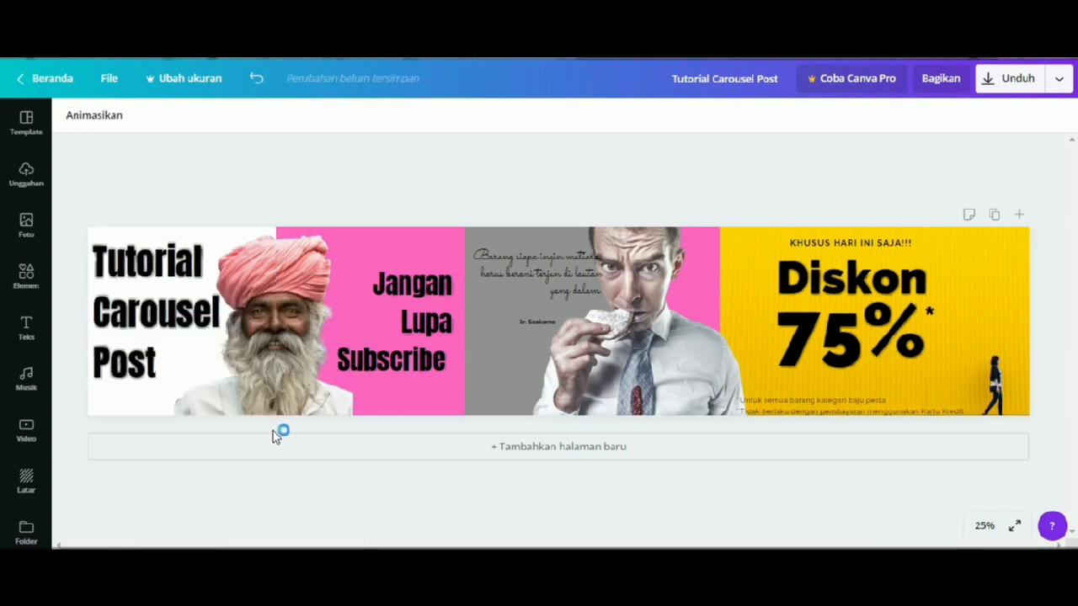
{"action": "left_click", "coordinate": [402, 397]}
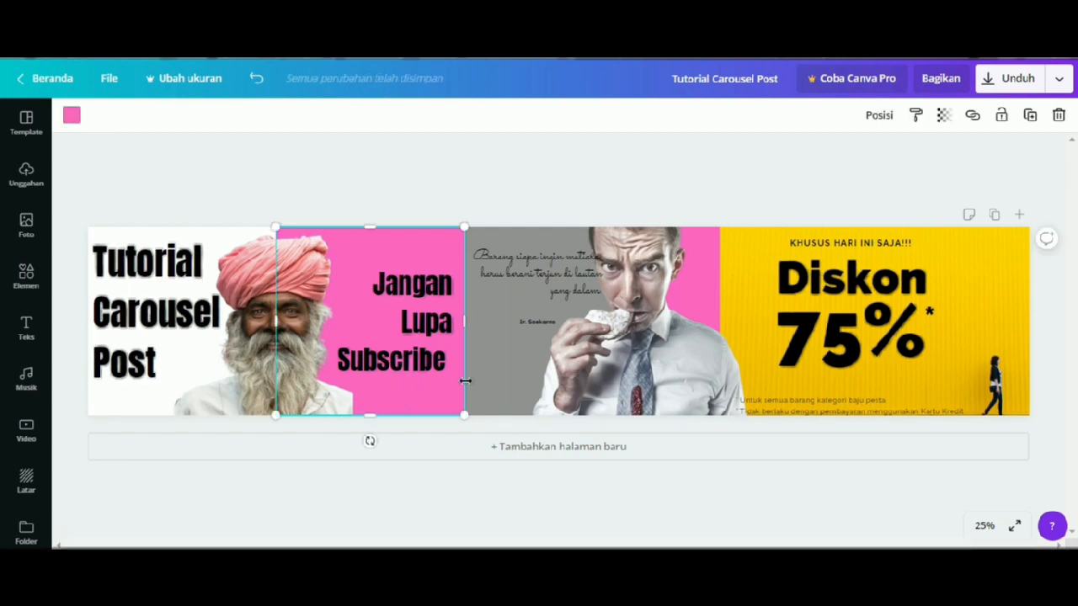
{"action": "left_click", "coordinate": [503, 391]}
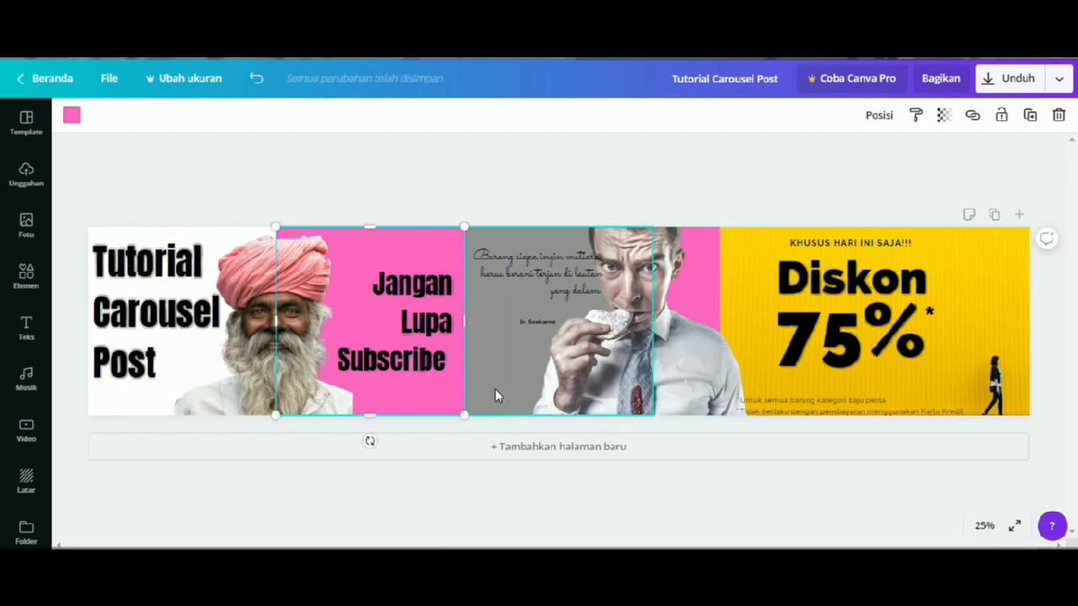
{"action": "right_click", "coordinate": [510, 395]}
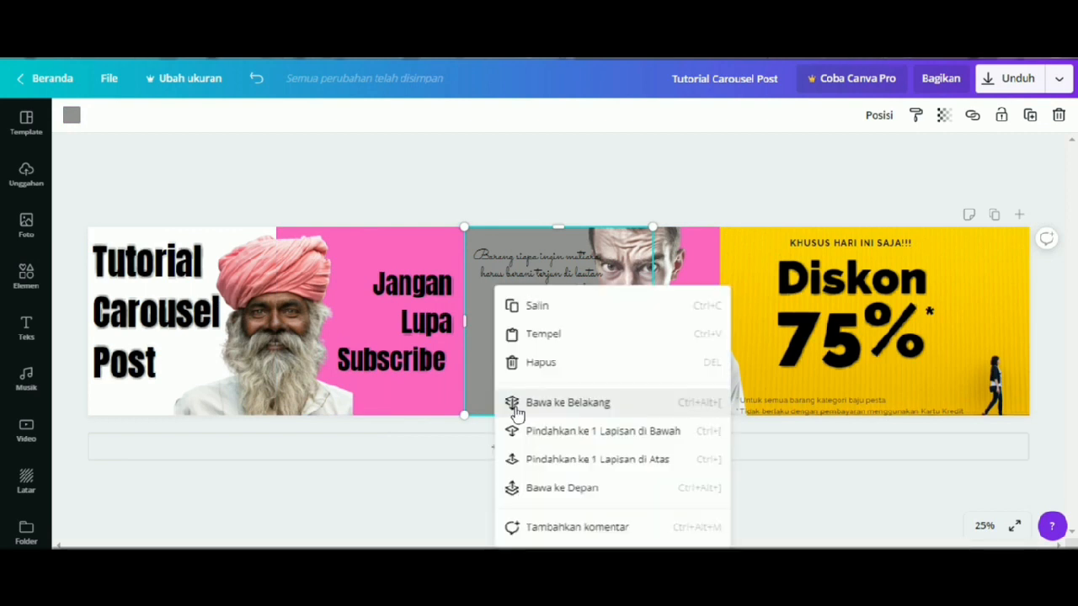
{"action": "left_click", "coordinate": [520, 364]}
- Shift the photo of the eating man down to reach the pink fourth square, delete that square, and move the photo back up
{"action": "left_click", "coordinate": [698, 304]}
{"action": "key", "text": "ctrl+z"}
{"action": "left_click", "coordinate": [710, 273]}
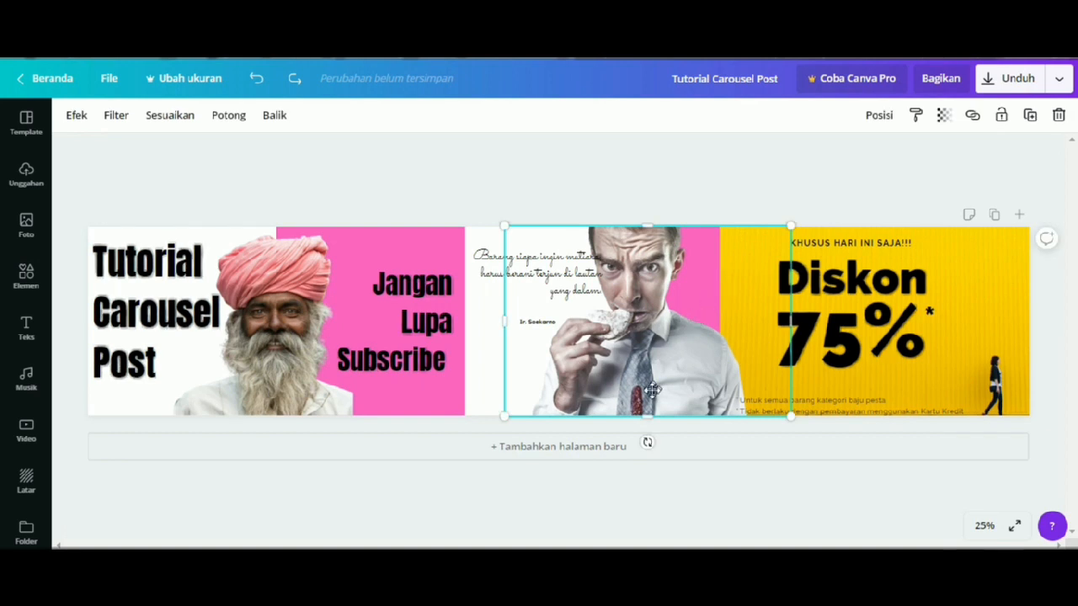
{"action": "left_click_drag", "start_coordinate": [656, 337], "coordinate": [657, 390]}
{"action": "left_click", "coordinate": [669, 255]}
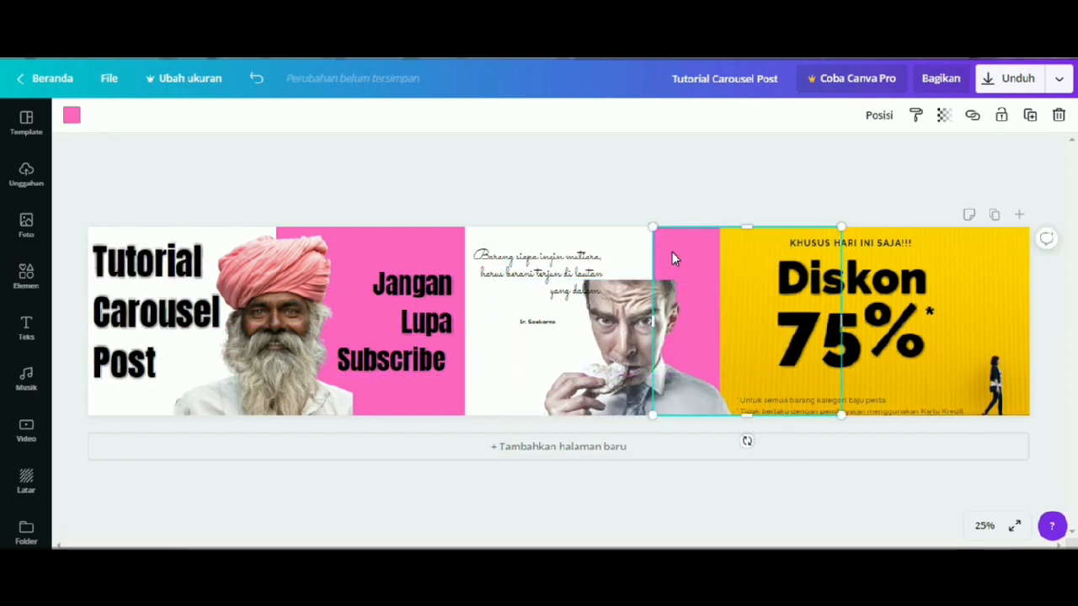
{"action": "right_click", "coordinate": [673, 254]}
{"action": "key", "text": "Delete"}
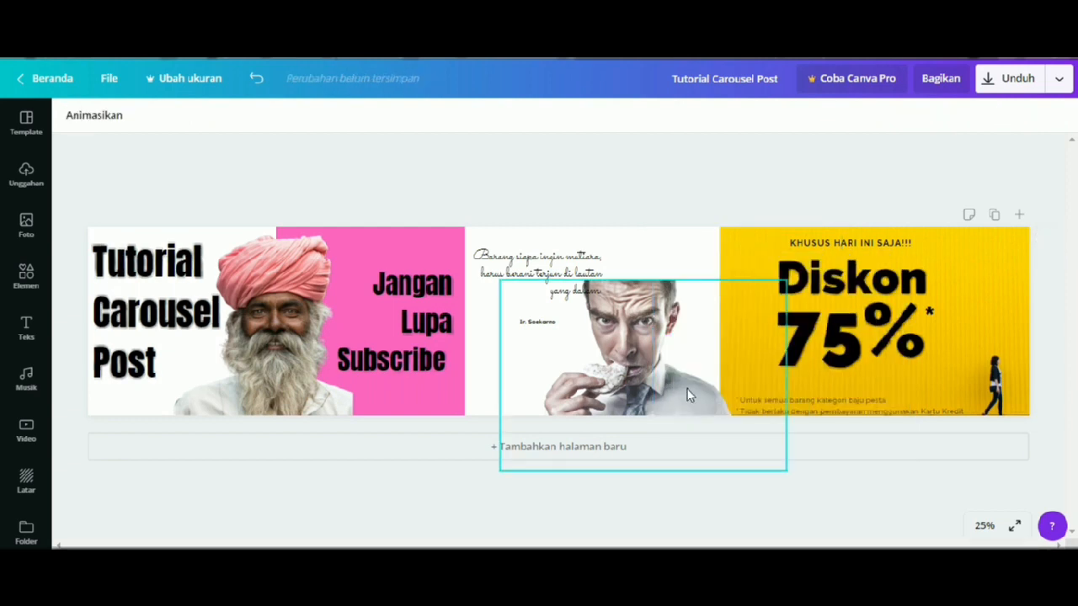
{"action": "left_click_drag", "start_coordinate": [675, 376], "coordinate": [672, 339]}
{"action": "left_click", "coordinate": [702, 209]}
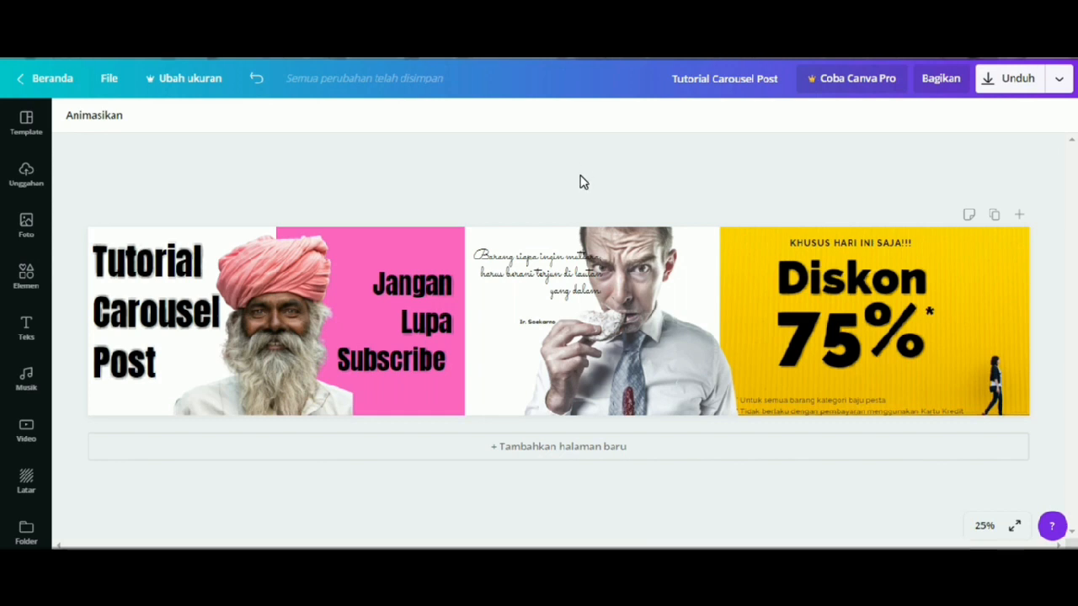
- Download the carousel design as a PNG and dismiss the Canva Pro trial offer
{"action": "left_click", "coordinate": [994, 78]}
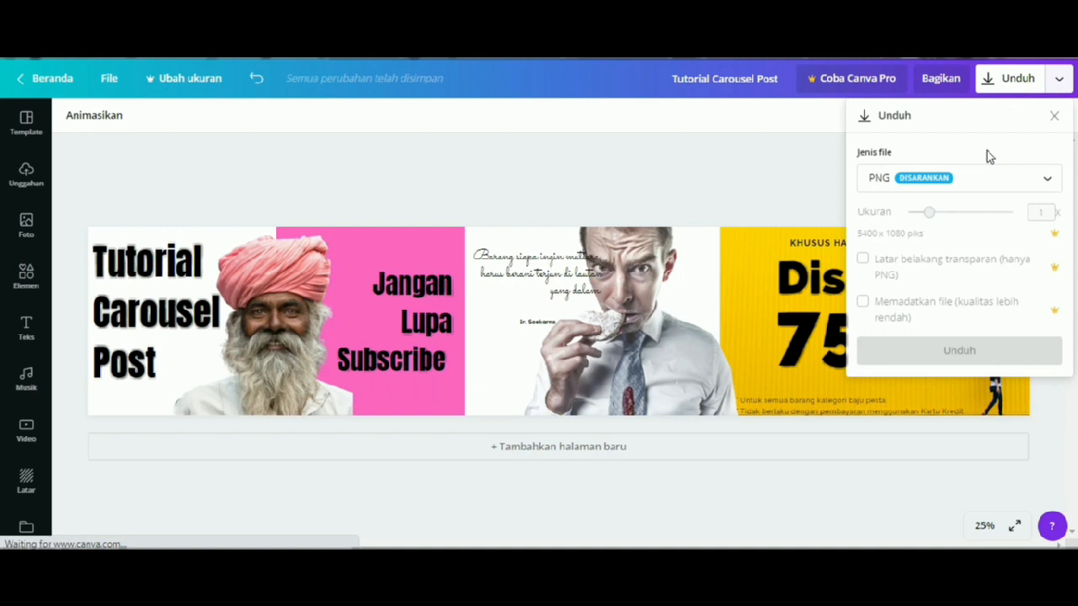
{"action": "left_click", "coordinate": [967, 350]}
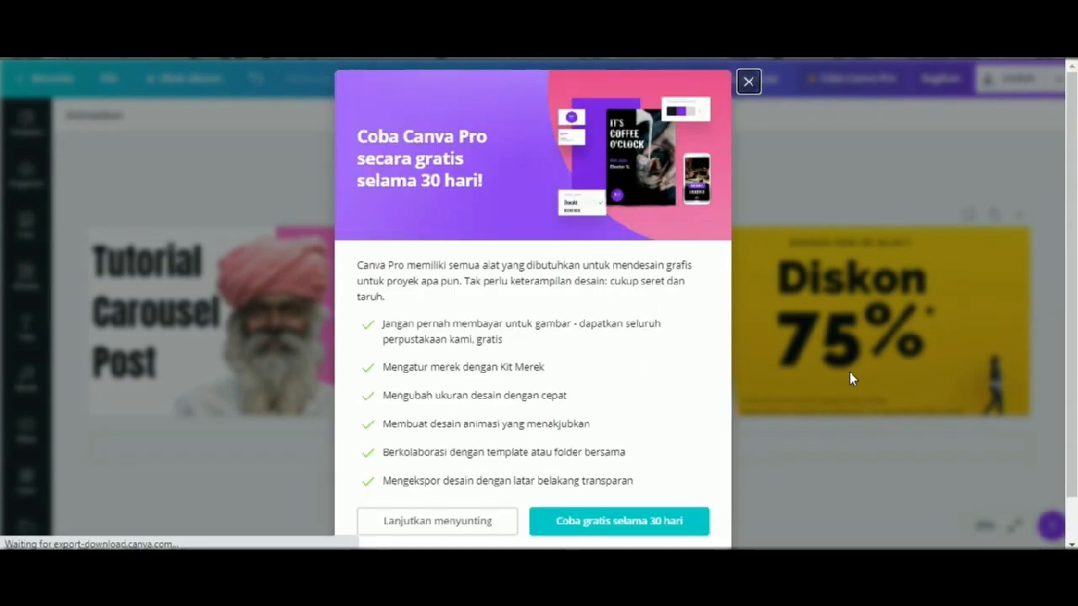
{"action": "left_click", "coordinate": [749, 81]}
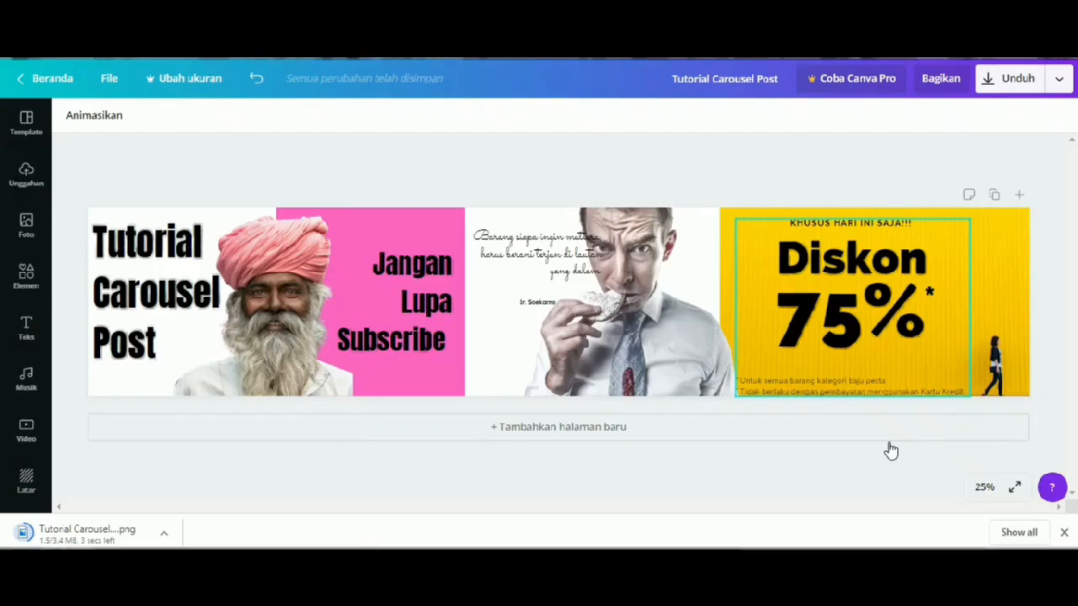
{"action": "left_click", "coordinate": [1065, 532]}
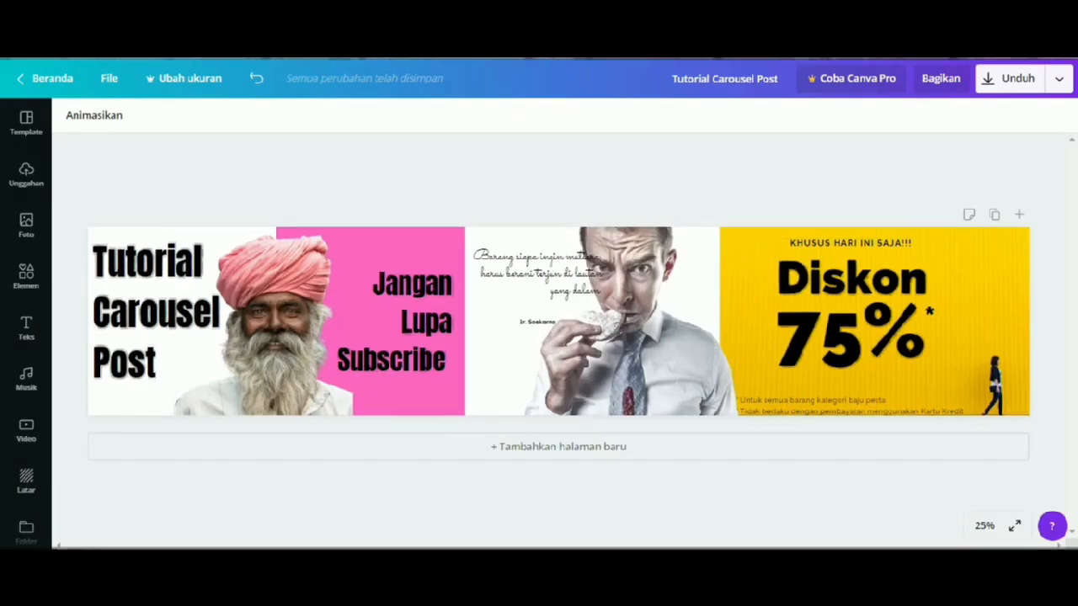
- Switch to the PineTools Split Image Online page in the browser
{"action": "left_click", "coordinate": [640, 506]}
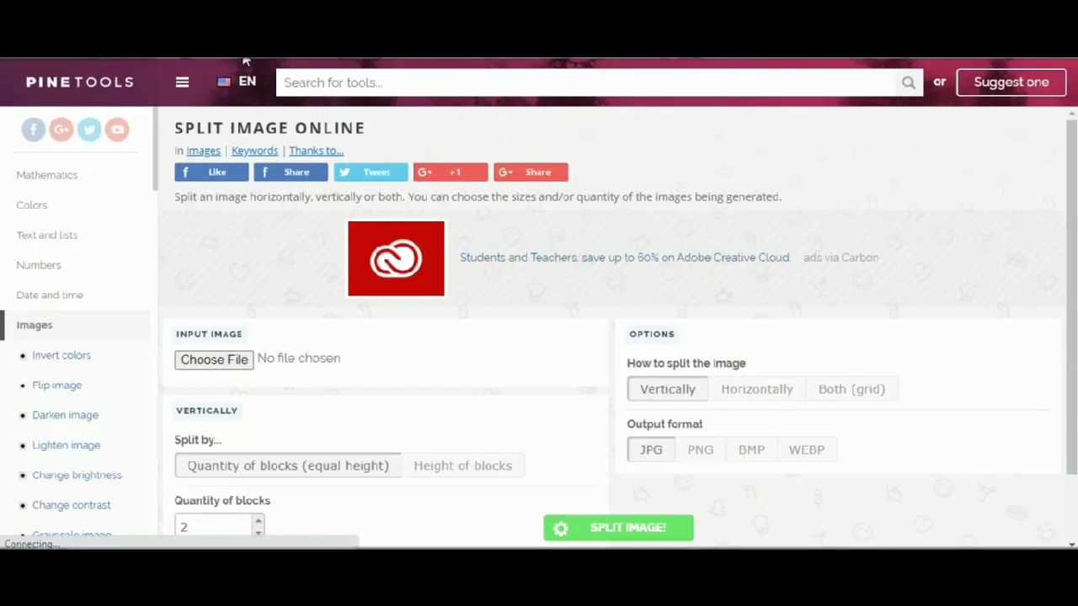
{"action": "left_click_drag", "start_coordinate": [380, 127], "coordinate": [175, 132]}
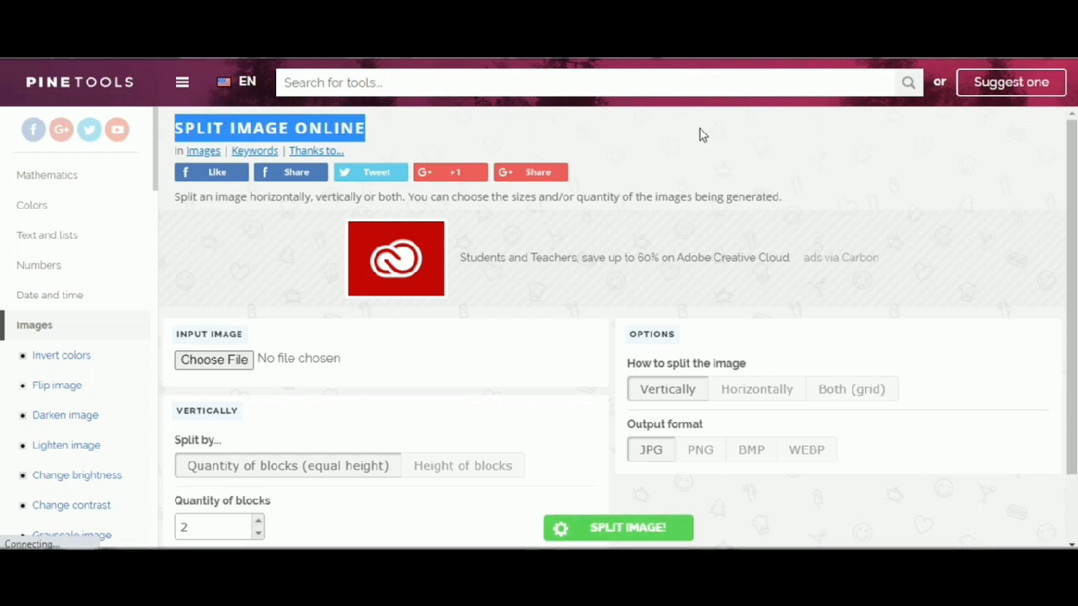
{"action": "left_click", "coordinate": [900, 192]}
- Load Tutorial Carousel Post.png from the Downloads folder as the input image
{"action": "left_click", "coordinate": [246, 362]}
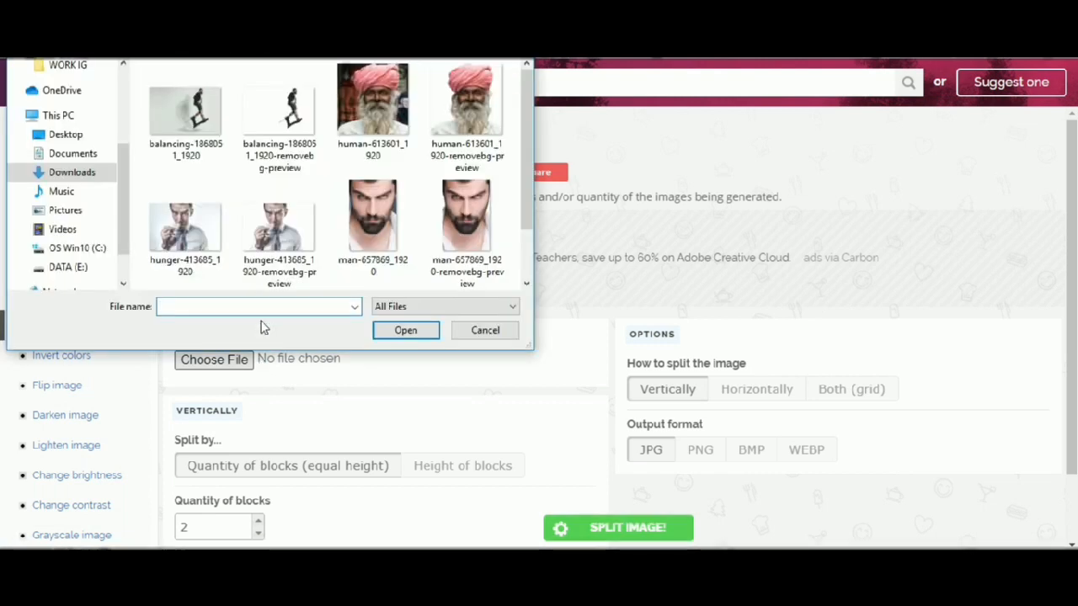
{"action": "scroll", "coordinate": [263, 251], "scroll_direction": "up", "scroll_amount": 3}
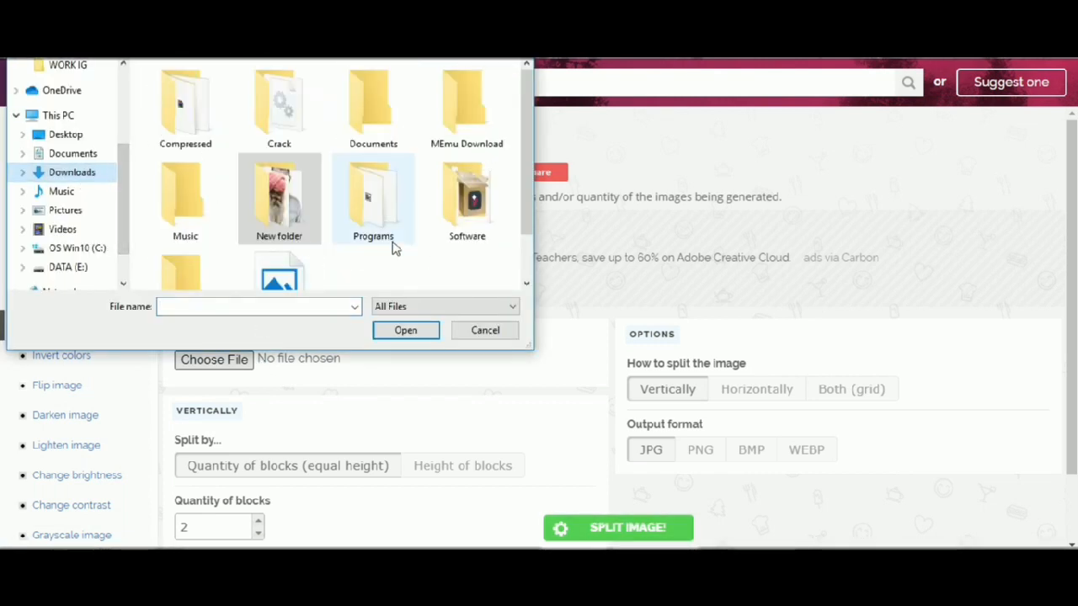
{"action": "scroll", "coordinate": [370, 244], "scroll_direction": "down", "scroll_amount": 1}
{"action": "left_click", "coordinate": [295, 253]}
{"action": "left_click", "coordinate": [403, 333]}
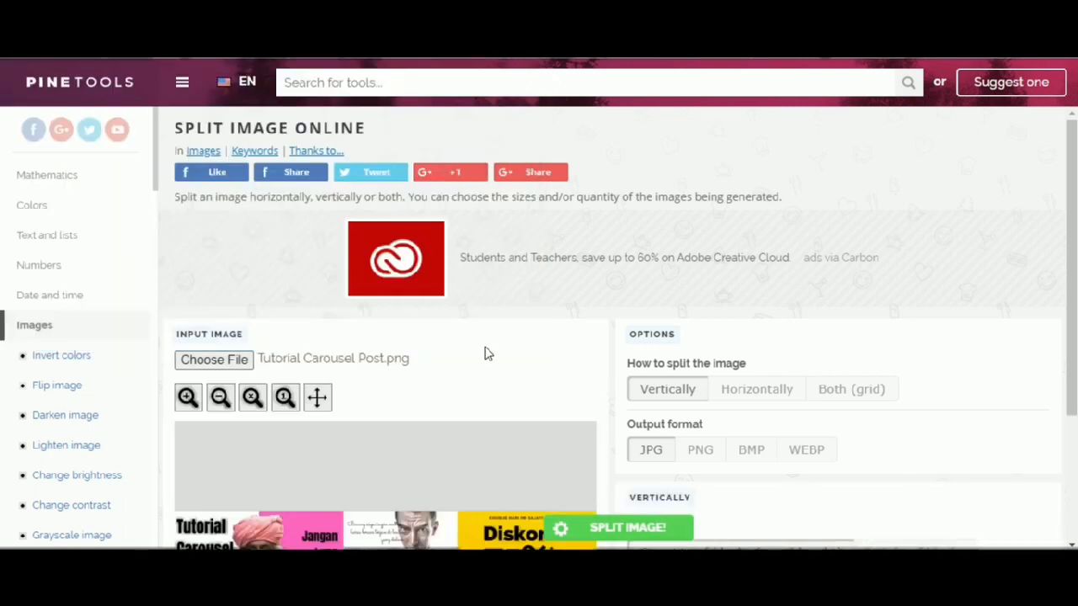
- Split the image horizontally into 5 blocks of equal width
{"action": "scroll", "coordinate": [922, 301], "scroll_direction": "down", "scroll_amount": 2}
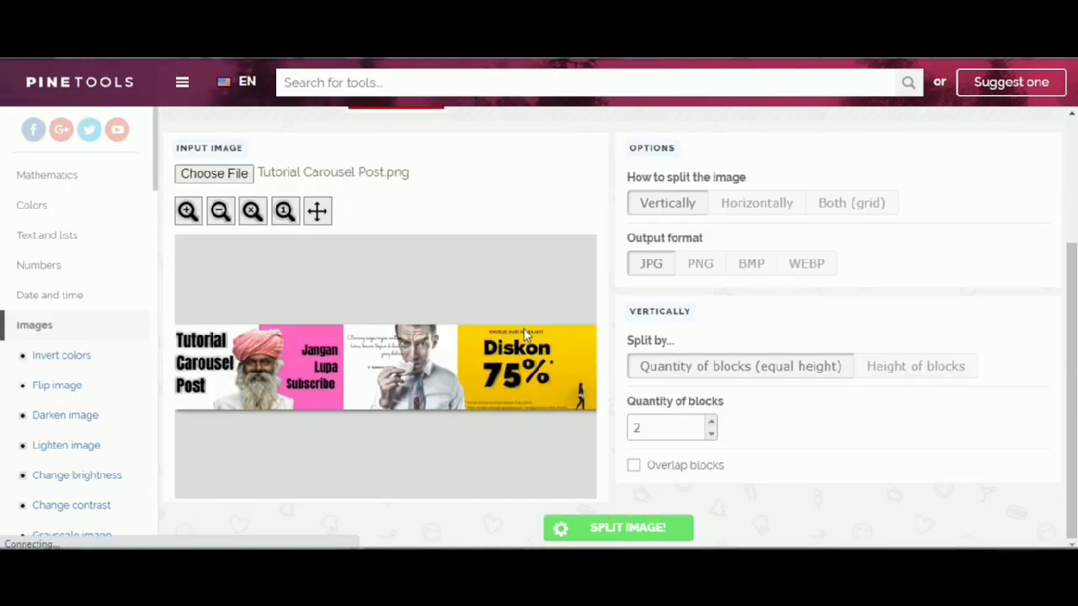
{"action": "left_click", "coordinate": [768, 208]}
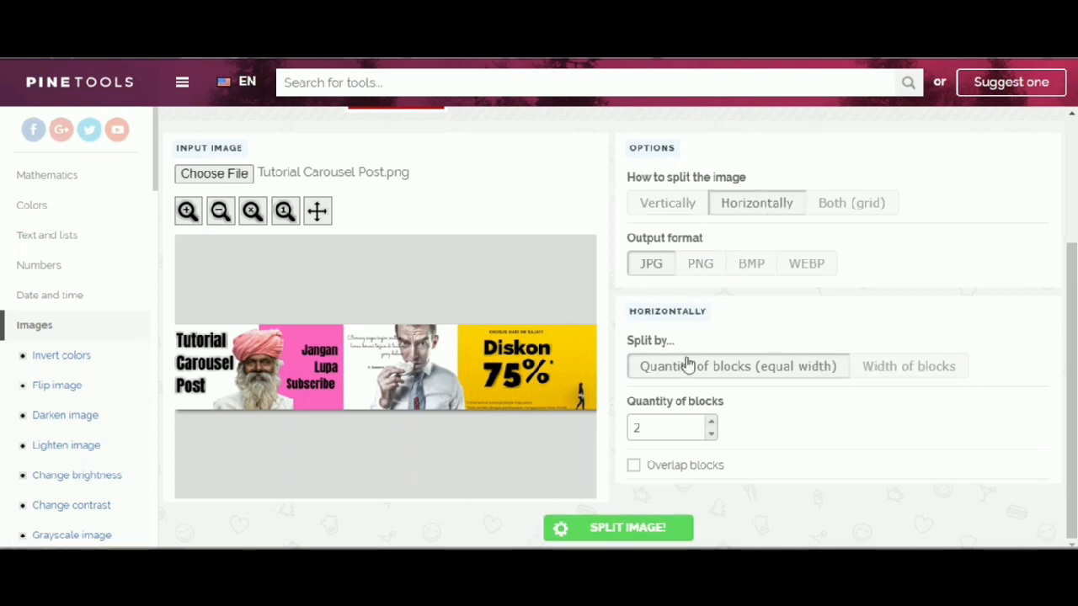
{"action": "left_click_drag", "start_coordinate": [667, 427], "coordinate": [634, 431]}
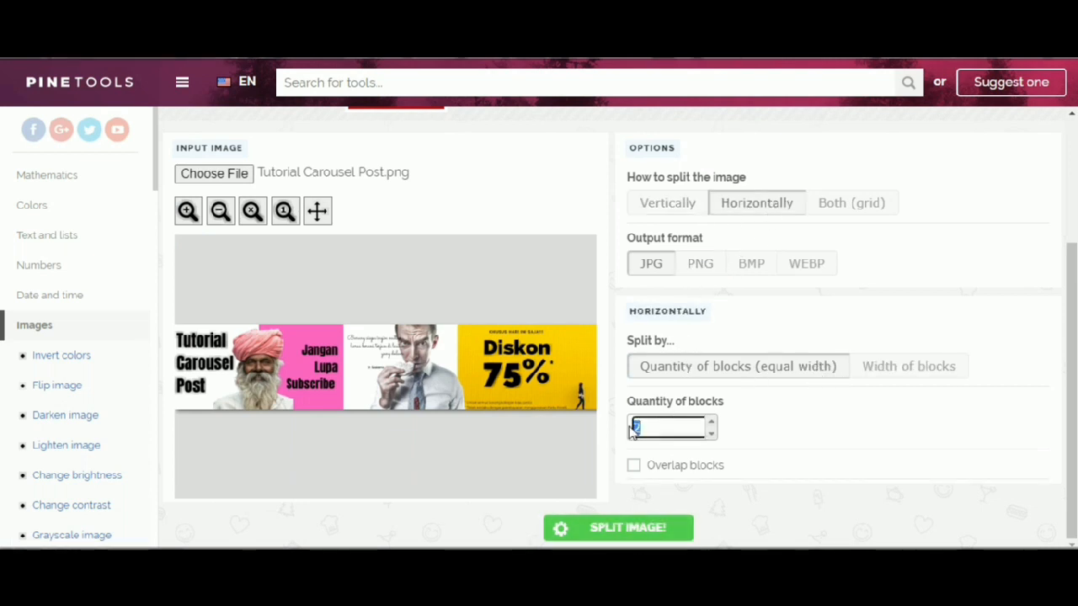
{"action": "type", "text": "5"}
{"action": "left_click", "coordinate": [968, 442]}
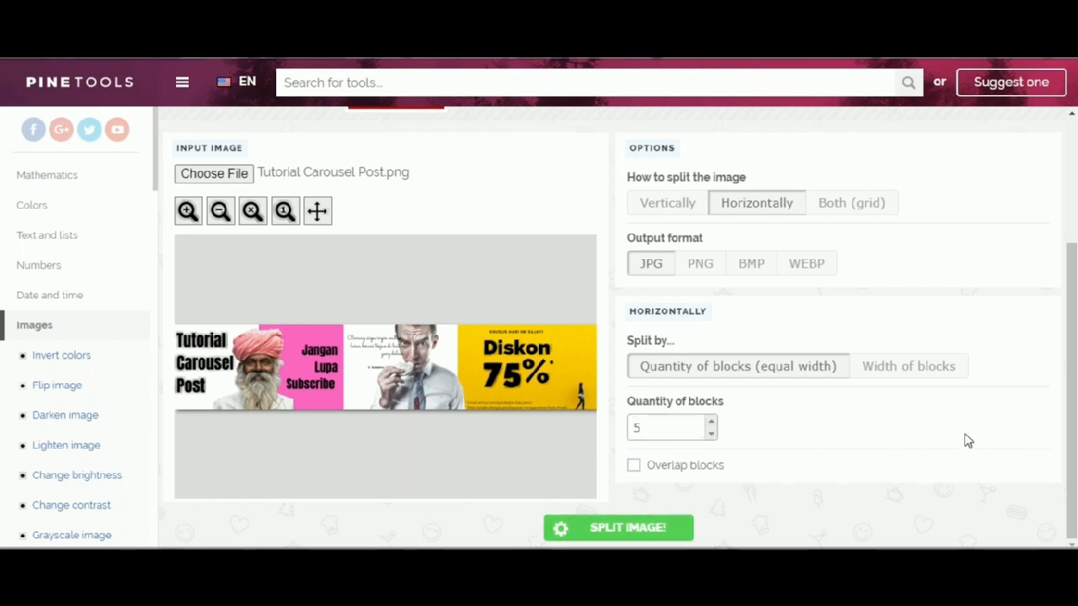
{"action": "left_click", "coordinate": [608, 529]}
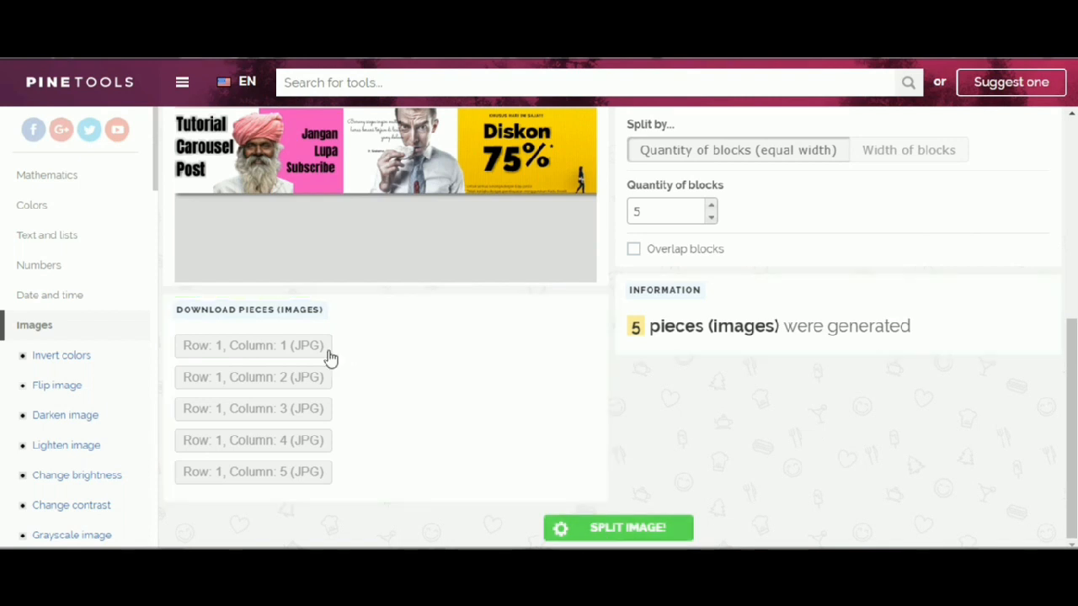
- Download all five JPG pieces of the split image and switch to the Downloads folder in File Explorer
{"action": "left_click", "coordinate": [327, 355]}
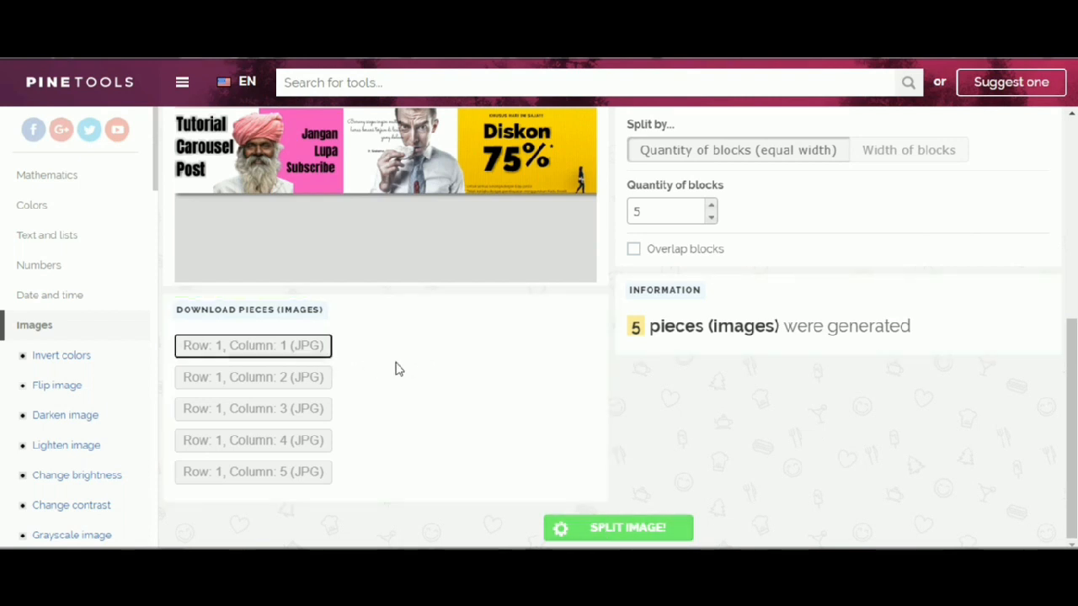
{"action": "left_click", "coordinate": [295, 379]}
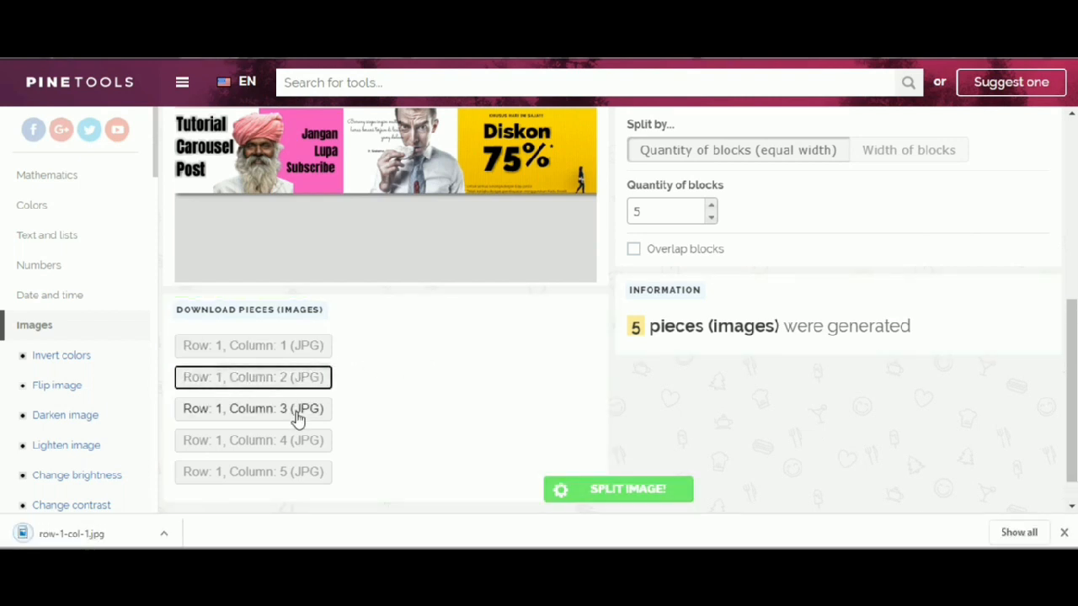
{"action": "left_click", "coordinate": [297, 413]}
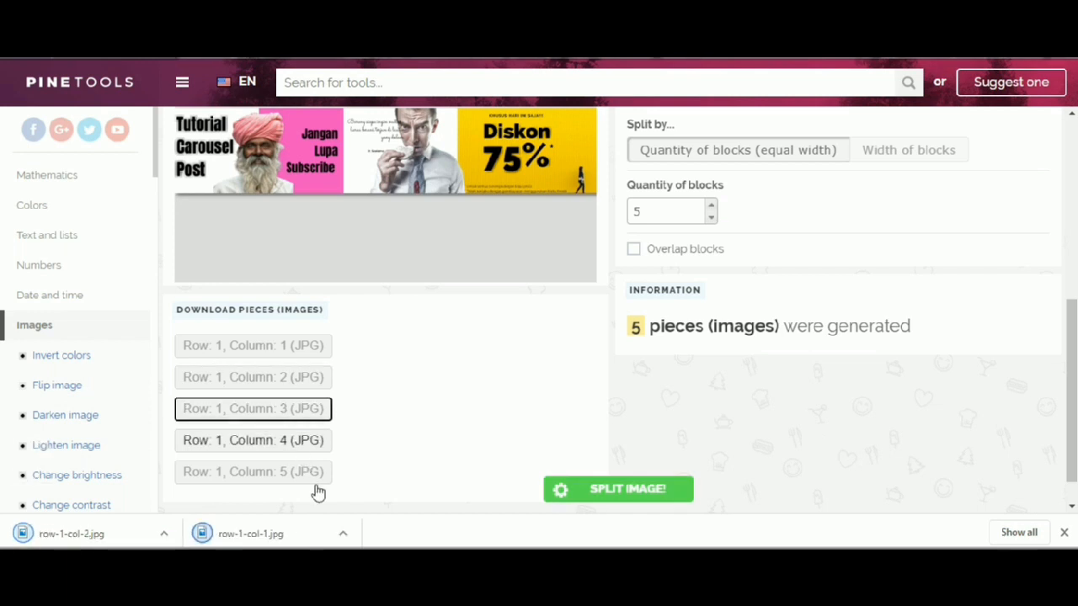
{"action": "left_click", "coordinate": [318, 441]}
{"action": "left_click", "coordinate": [311, 472]}
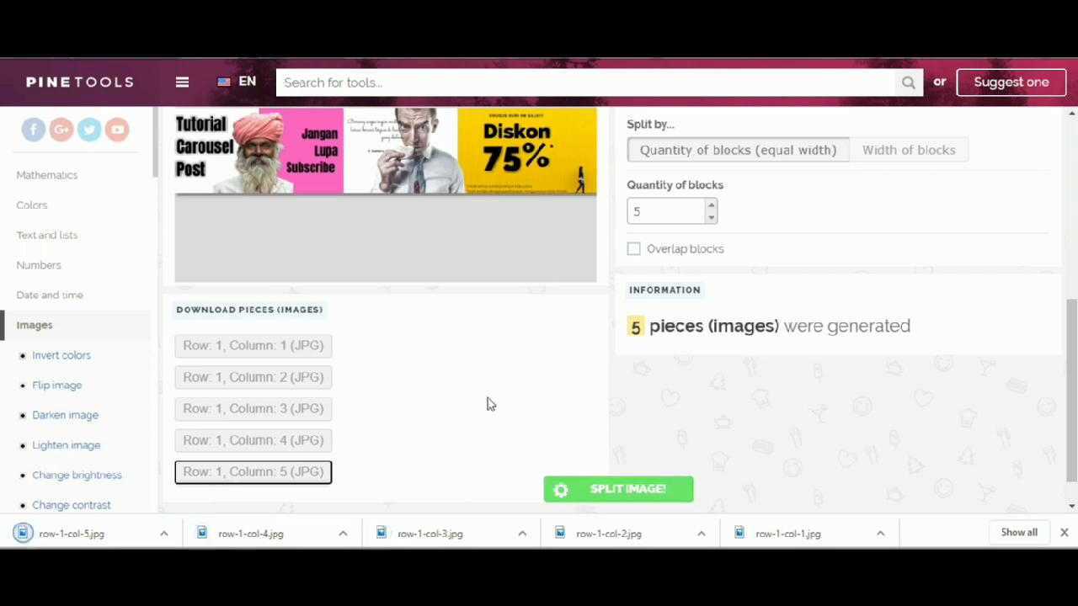
{"action": "mouse_move", "coordinate": [484, 551]}
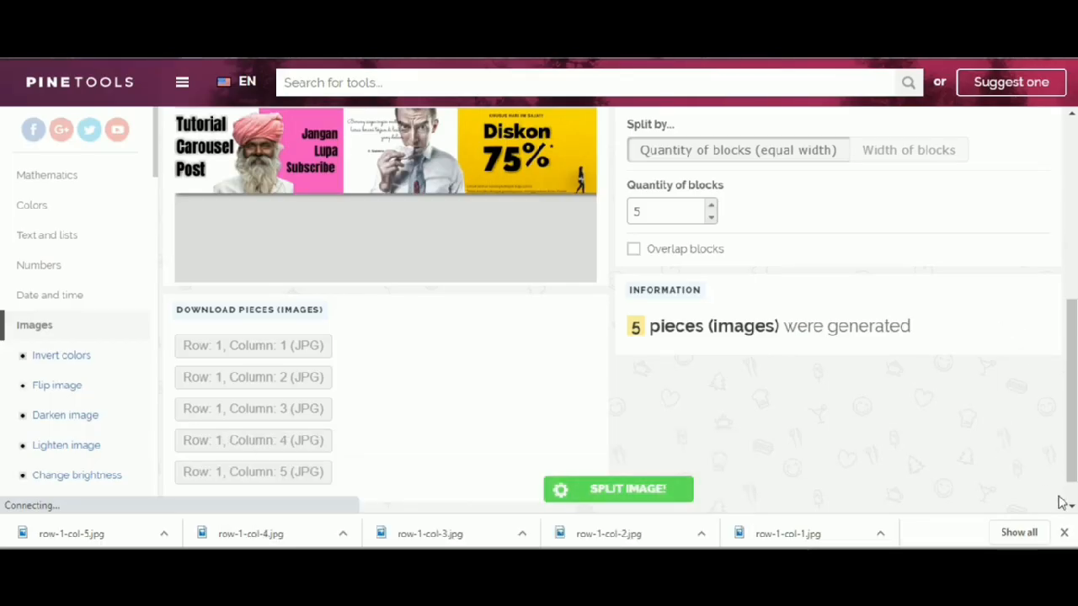
{"action": "left_click", "coordinate": [1064, 533]}
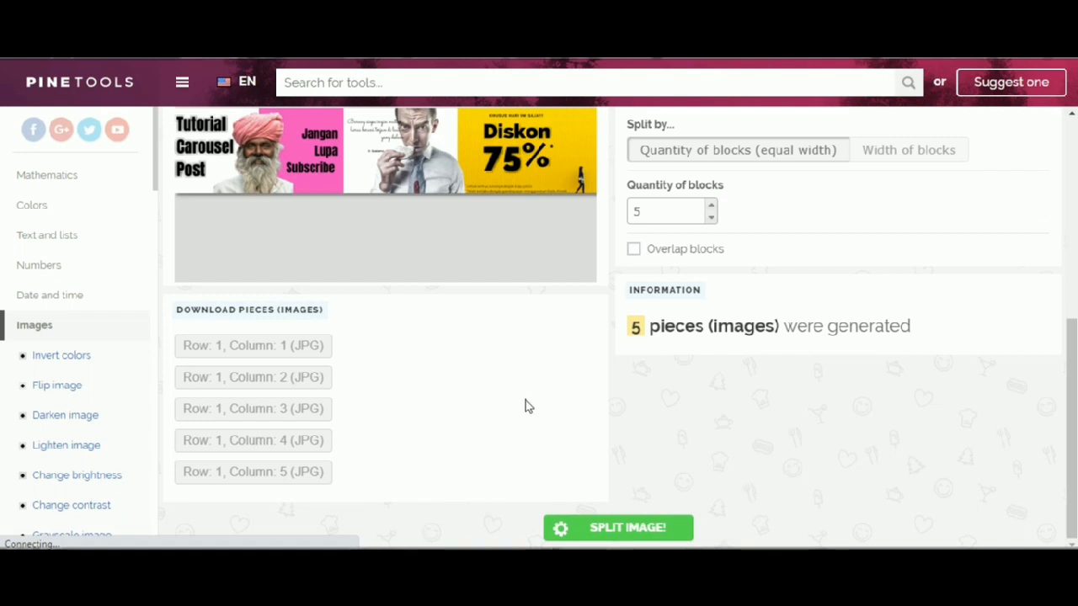
{"action": "key", "text": "alt+Tab"}
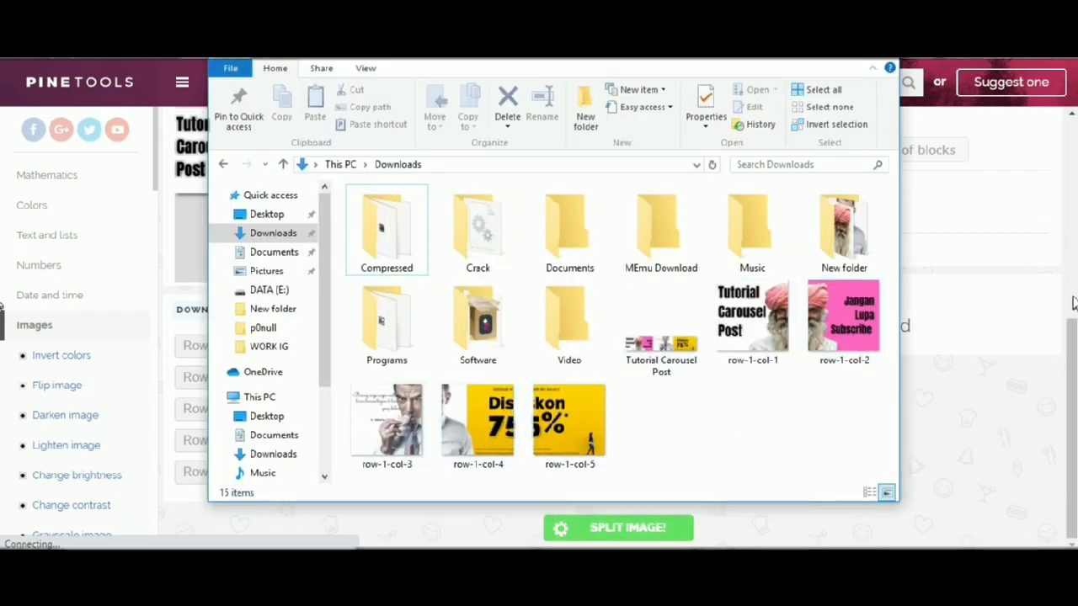
- Switch to the Instagram feed post form in Creator Studio and enter the caption "uji coba"
{"action": "left_click", "coordinate": [1016, 425]}
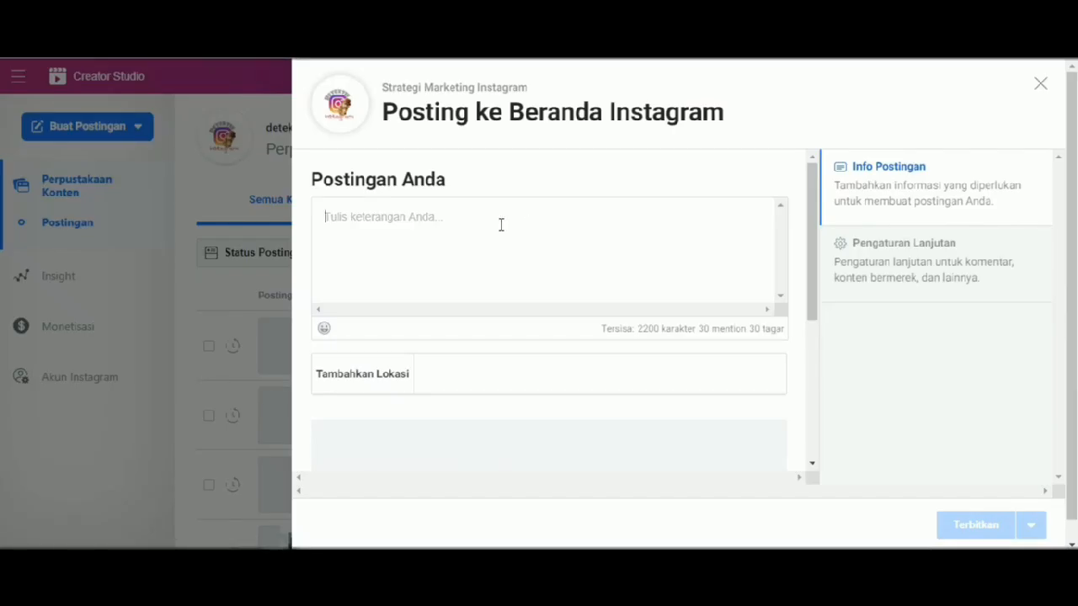
{"action": "type", "text": "uji coba"}
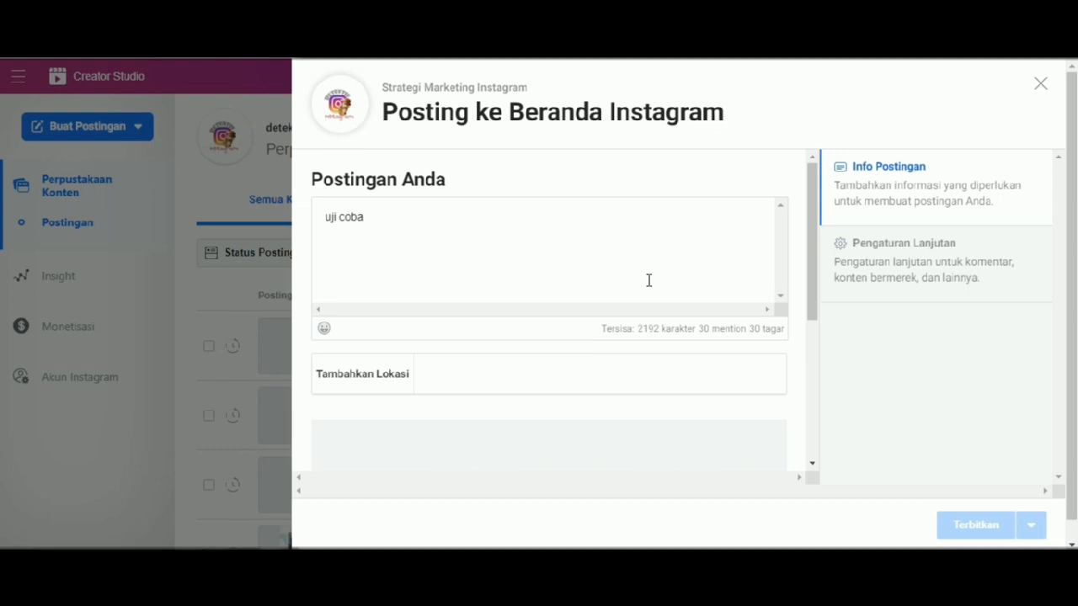
- Upload the images row-1-col-1 through row-1-col-5 from the Downloads folder as the post's content, in slide order
{"action": "scroll", "coordinate": [587, 344], "scroll_direction": "down", "scroll_amount": 2}
{"action": "left_click", "coordinate": [572, 412]}
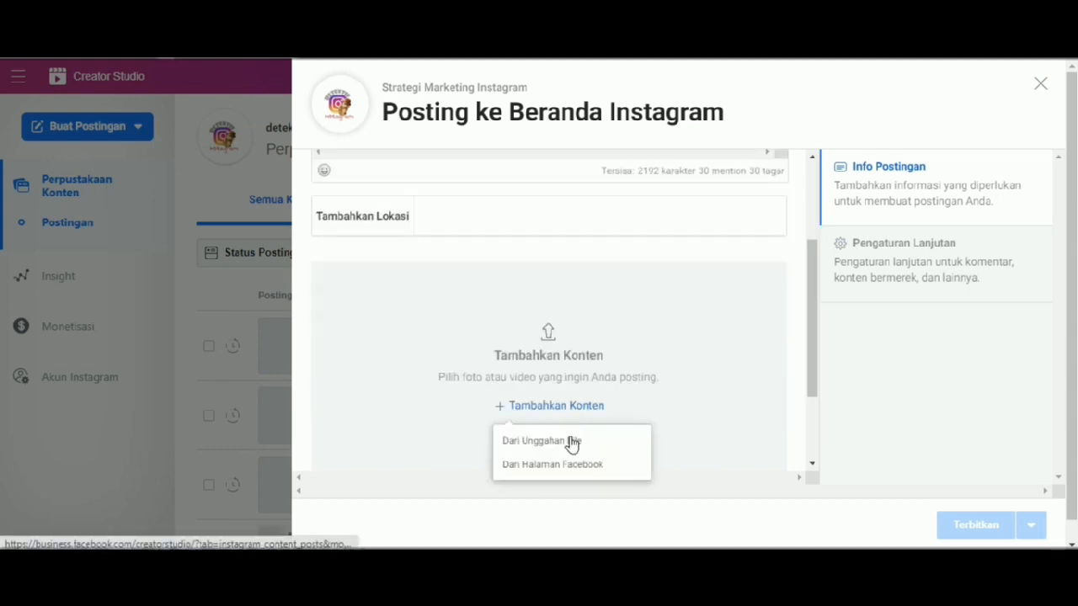
{"action": "left_click", "coordinate": [571, 441]}
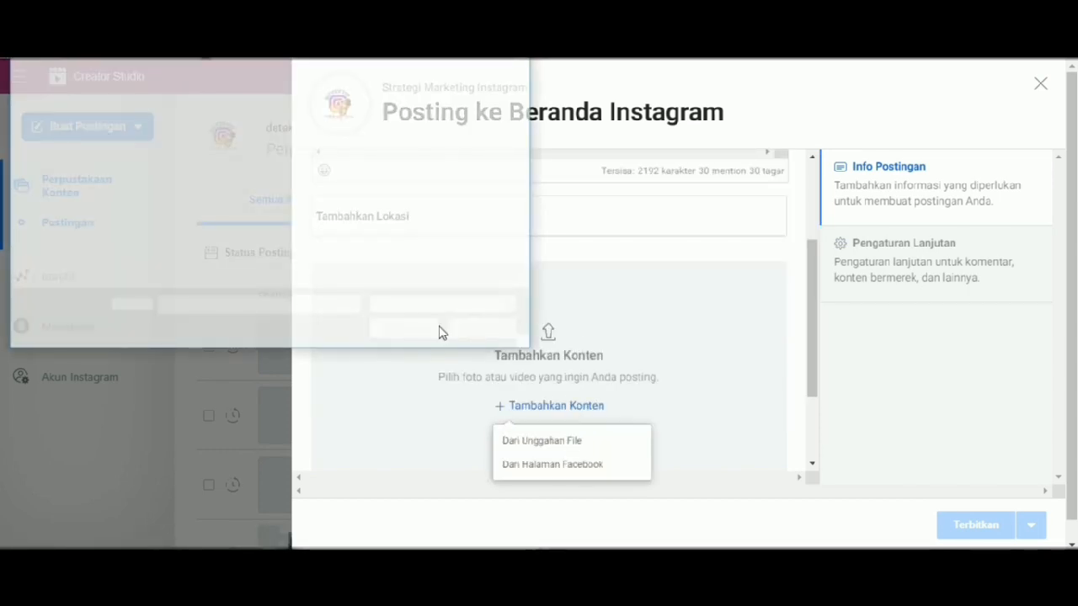
{"action": "left_click", "coordinate": [375, 232], "text": "ctrl"}
{"action": "left_click", "coordinate": [468, 226], "text": "ctrl"}
{"action": "scroll", "coordinate": [468, 226], "scroll_direction": "down", "scroll_amount": 2}
{"action": "left_click", "coordinate": [185, 228], "text": "ctrl"}
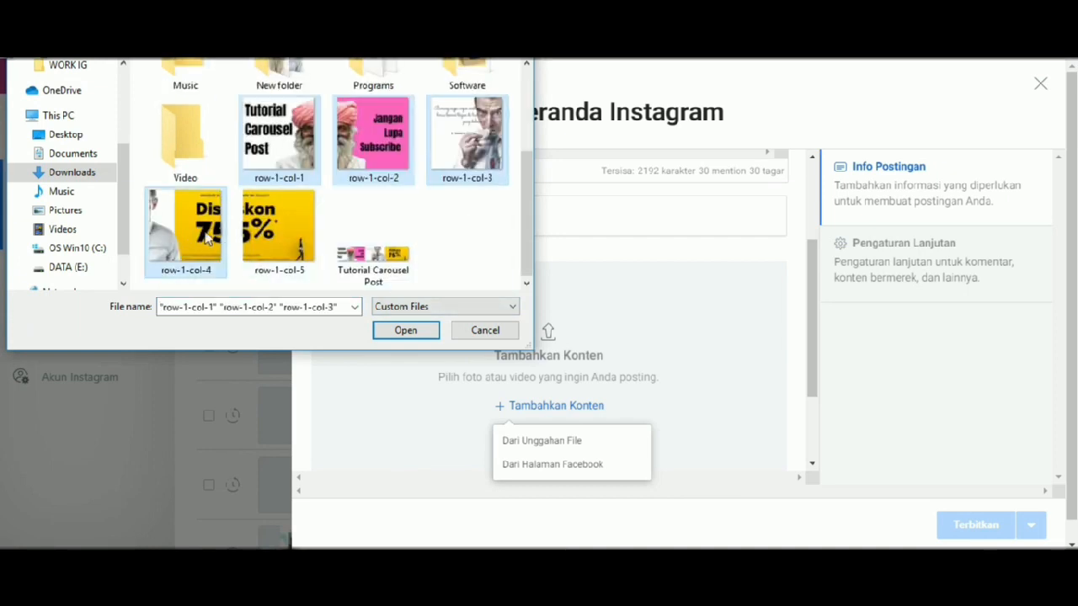
{"action": "left_click", "coordinate": [290, 236], "text": "ctrl"}
{"action": "key", "text": "Return"}
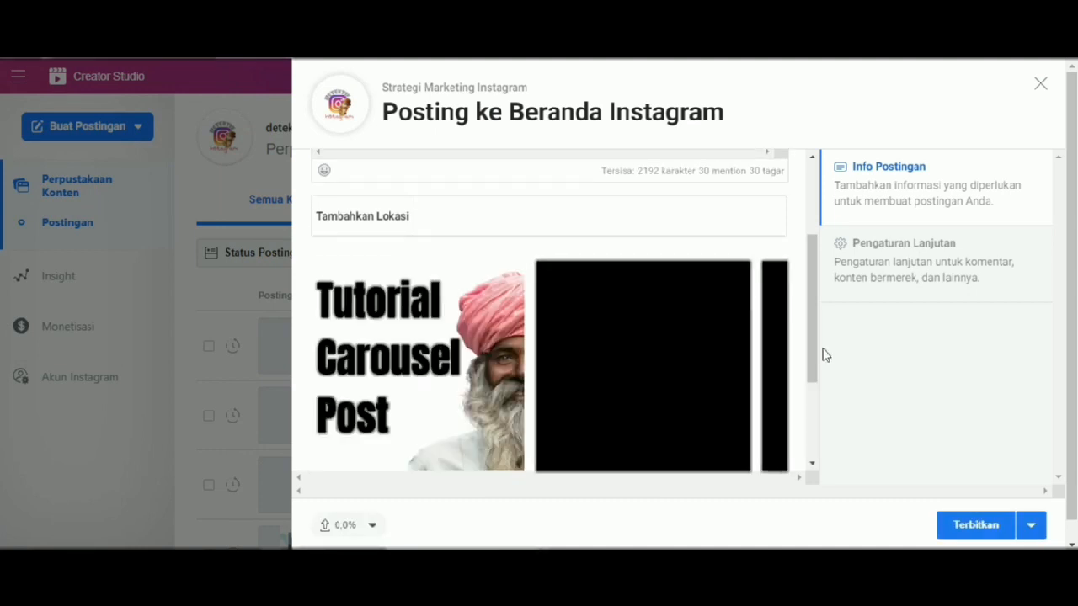
- Check the order of the five uploaded slides and publish the carousel post to the Instagram feed
{"action": "scroll", "coordinate": [741, 341], "scroll_direction": "down", "scroll_amount": 1}
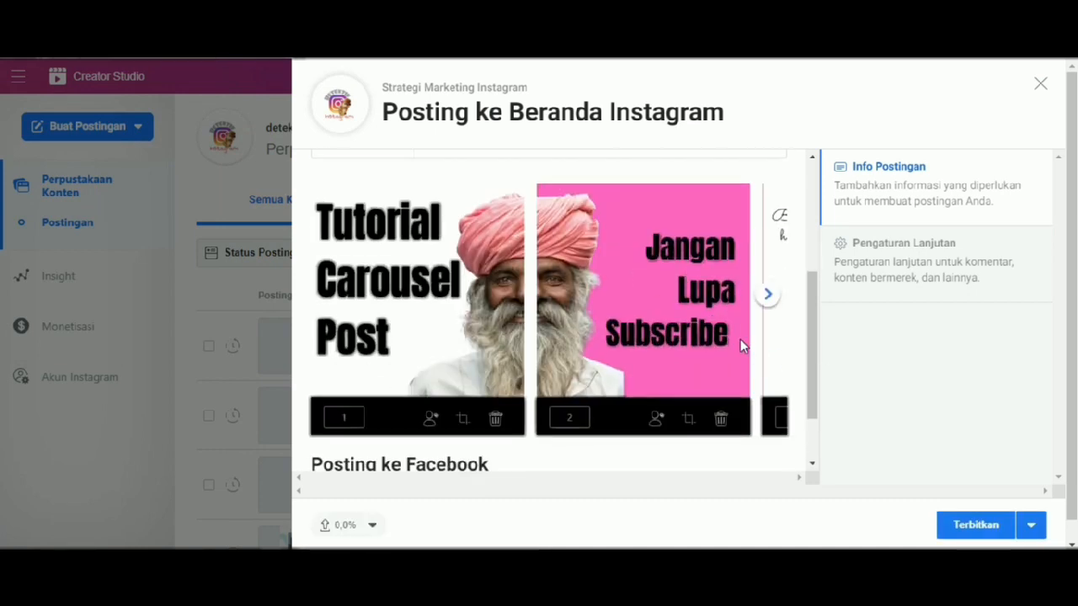
{"action": "left_click", "coordinate": [767, 297]}
{"action": "left_click", "coordinate": [767, 297]}
{"action": "left_click", "coordinate": [767, 296]}
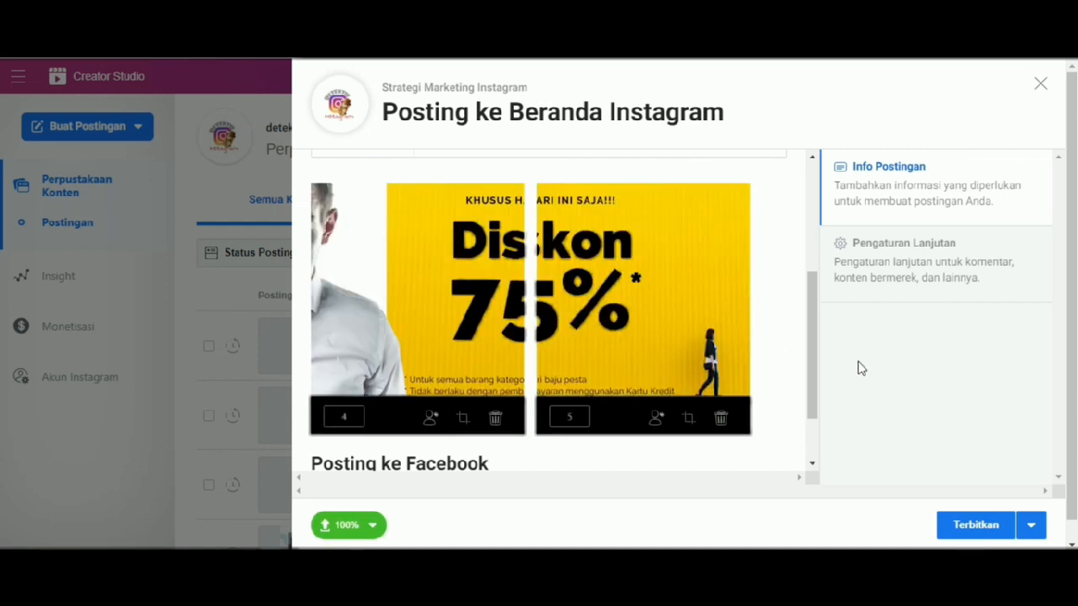
{"action": "scroll", "coordinate": [758, 371], "scroll_direction": "down", "scroll_amount": 1}
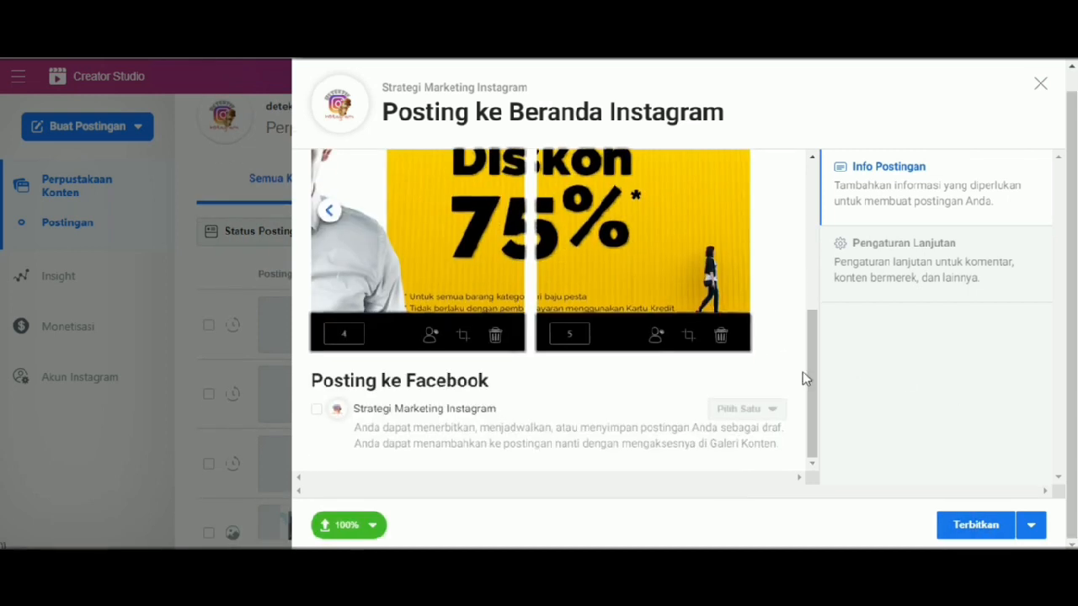
{"action": "left_click", "coordinate": [988, 526]}
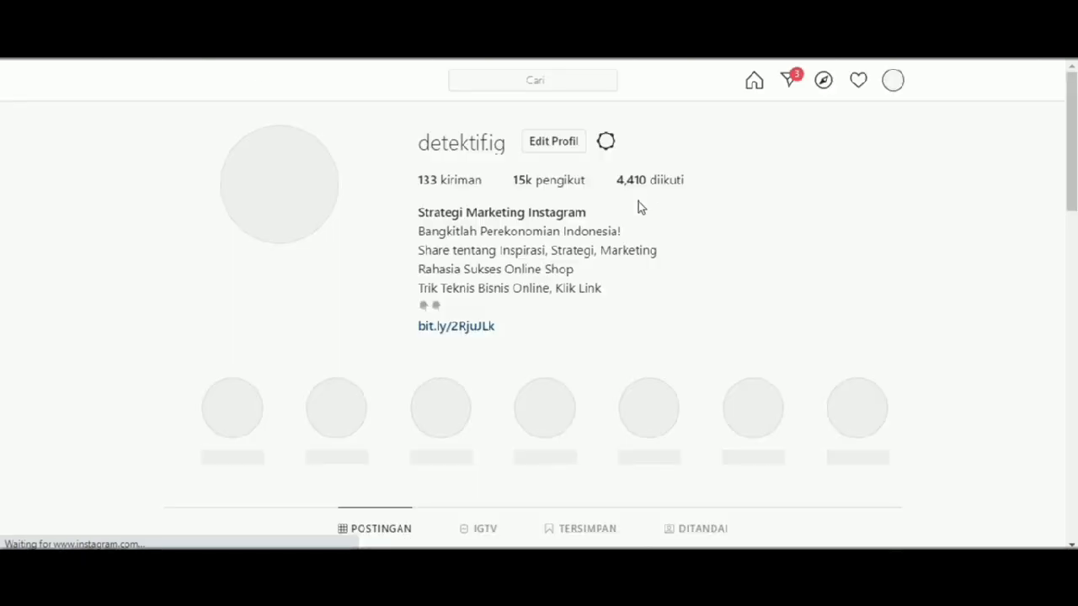
- Switch to the Instagram profile, open the new Tutorial Carousel Post, page through its slides and close it
{"action": "scroll", "coordinate": [918, 225], "scroll_direction": "down", "scroll_amount": 3}
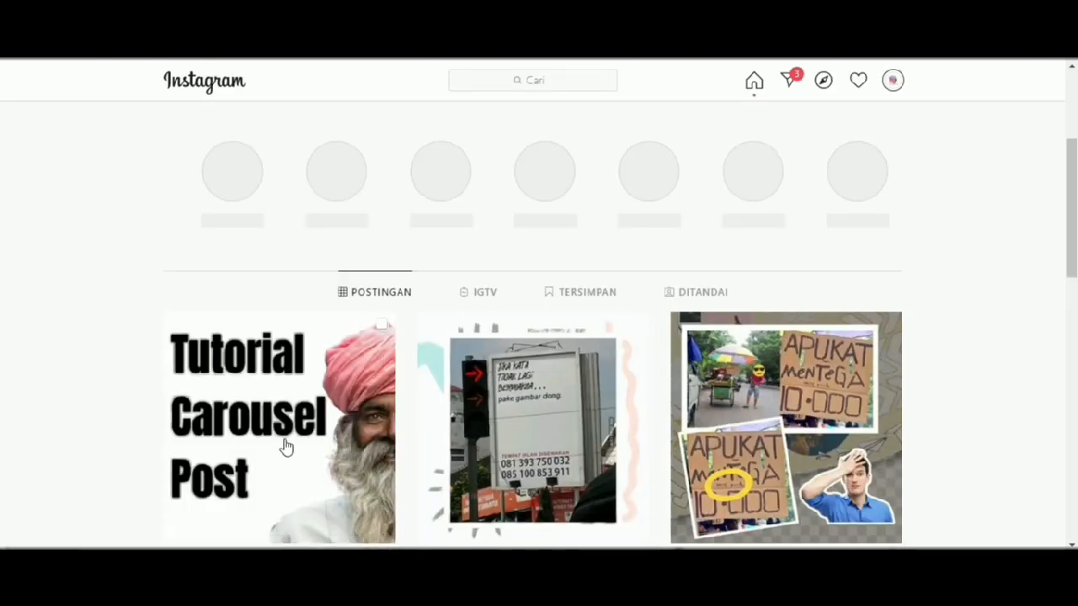
{"action": "left_click", "coordinate": [285, 446]}
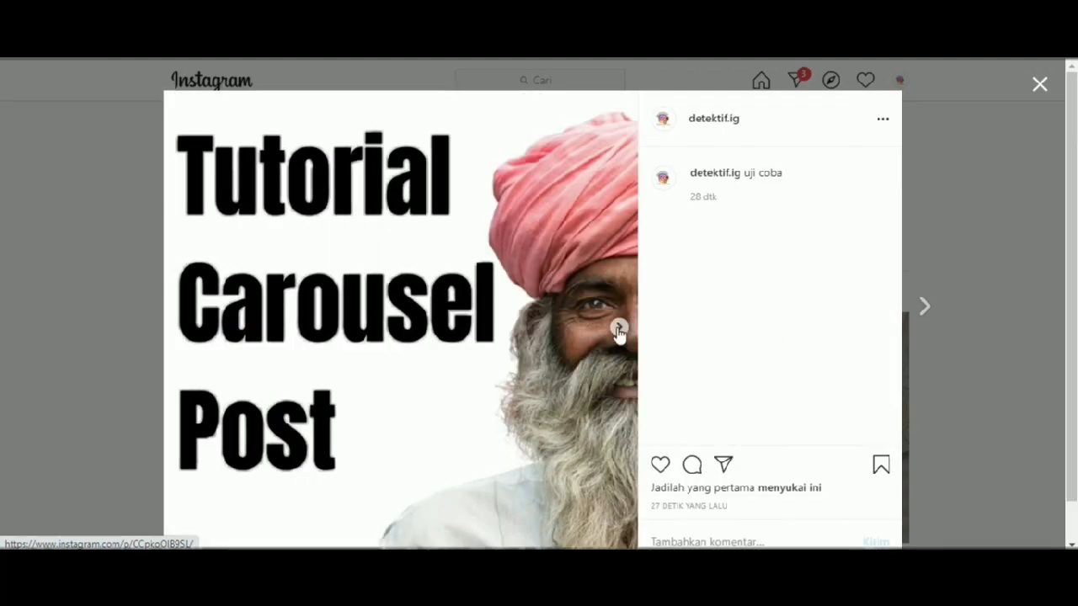
{"action": "left_click", "coordinate": [619, 329]}
{"action": "left_click", "coordinate": [619, 329]}
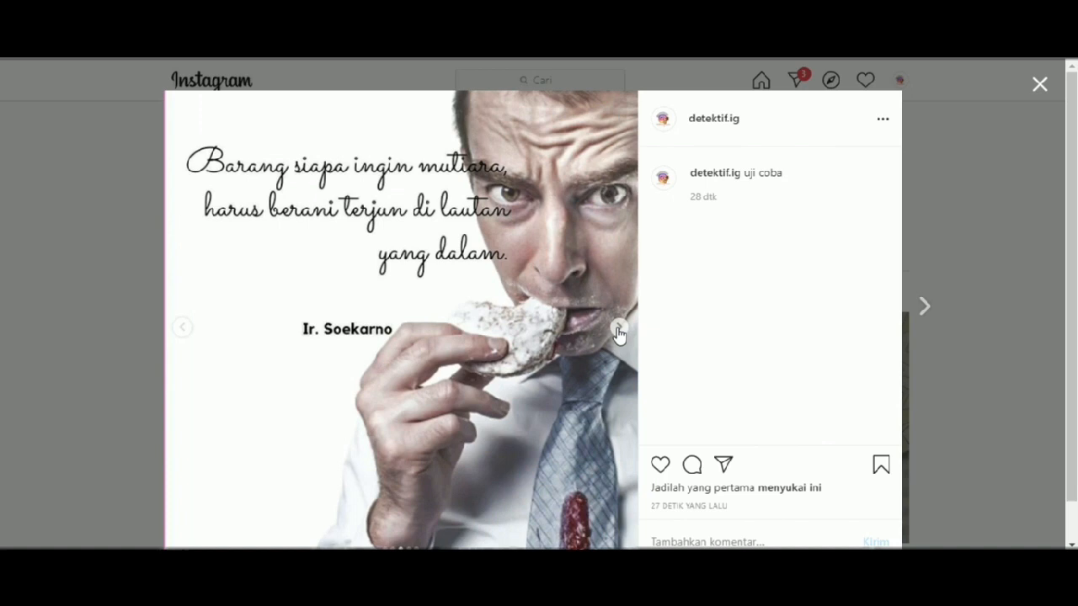
{"action": "left_click", "coordinate": [619, 330]}
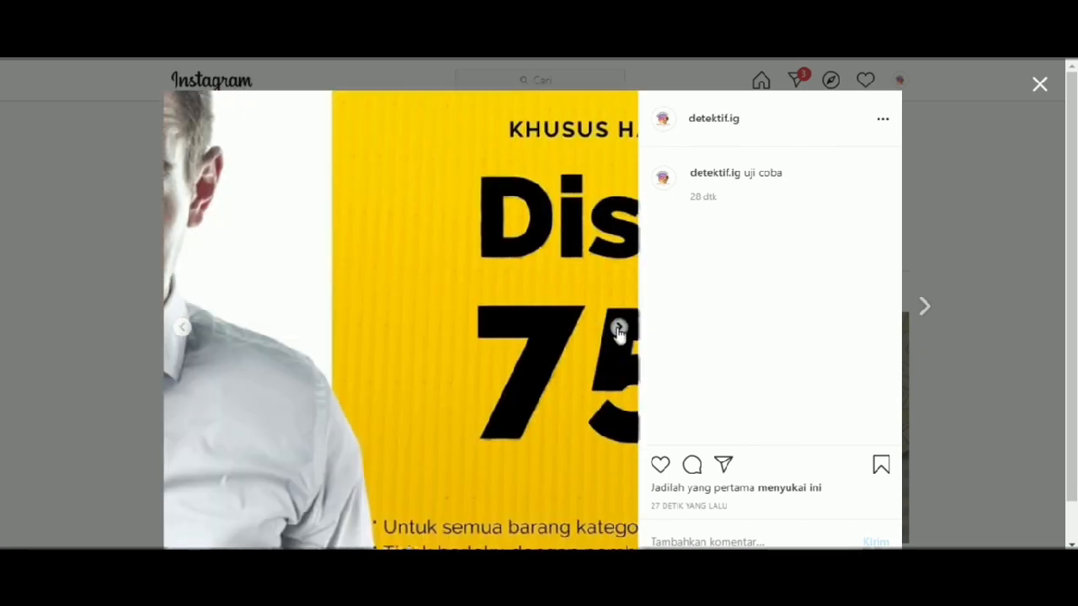
{"action": "left_click", "coordinate": [920, 224]}
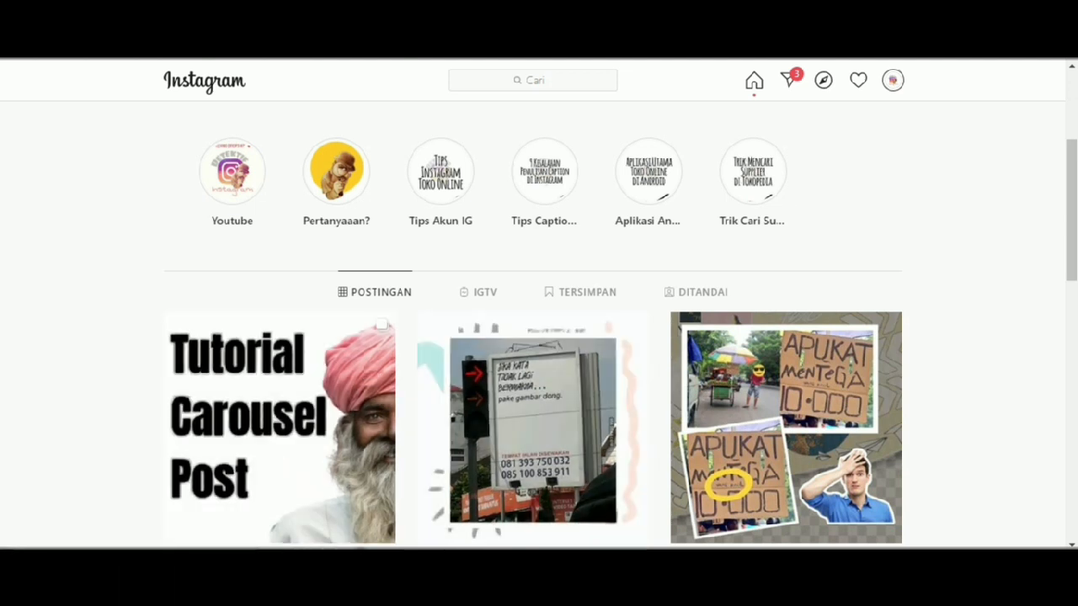
- Switch to Pixabay, search the images for "bisnis" and look through the results
{"action": "left_click", "coordinate": [474, 527]}
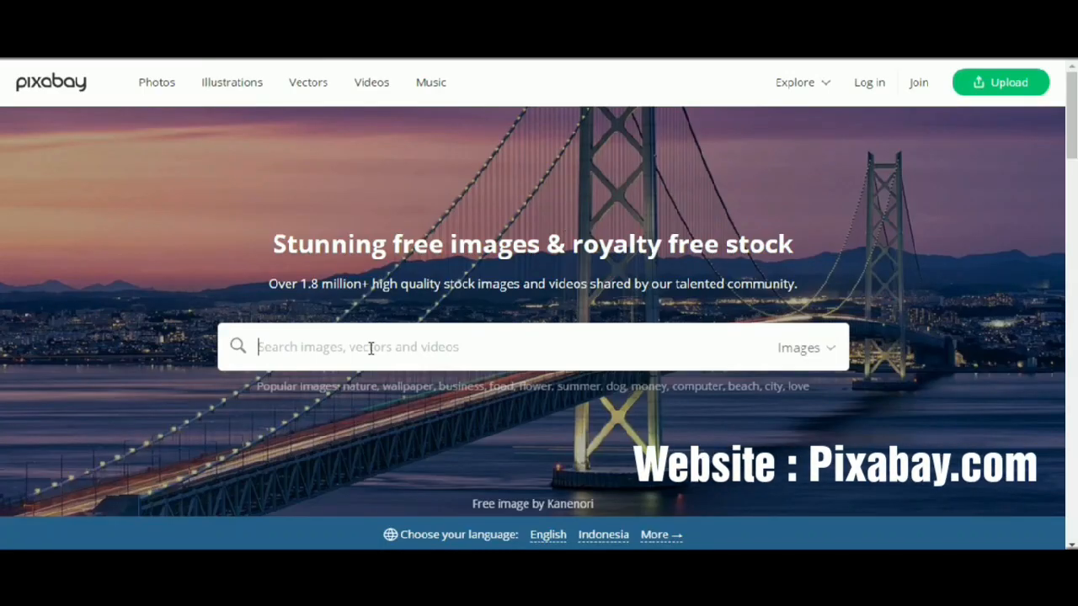
{"action": "type", "text": "bisnis"}
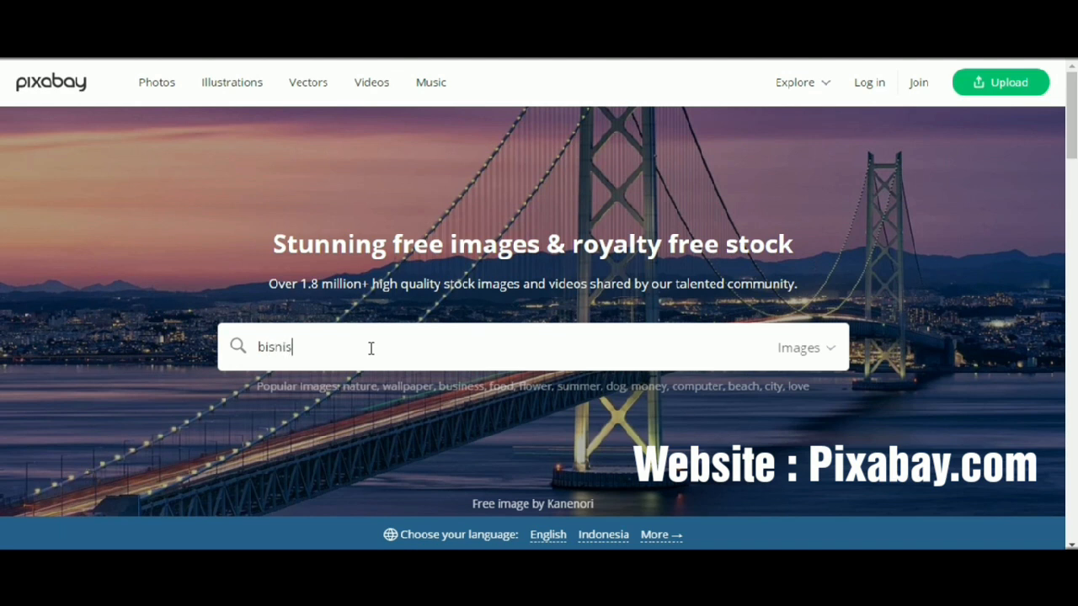
{"action": "key", "text": "Return"}
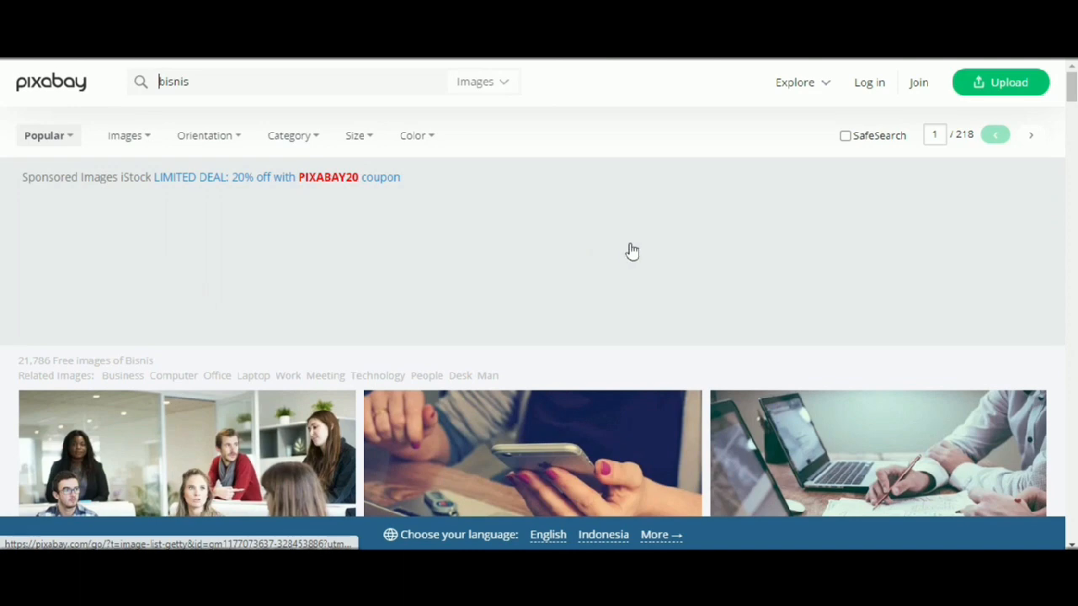
{"action": "scroll", "coordinate": [631, 253], "scroll_direction": "down", "scroll_amount": 4}
{"action": "scroll", "coordinate": [631, 255], "scroll_direction": "down", "scroll_amount": 6}
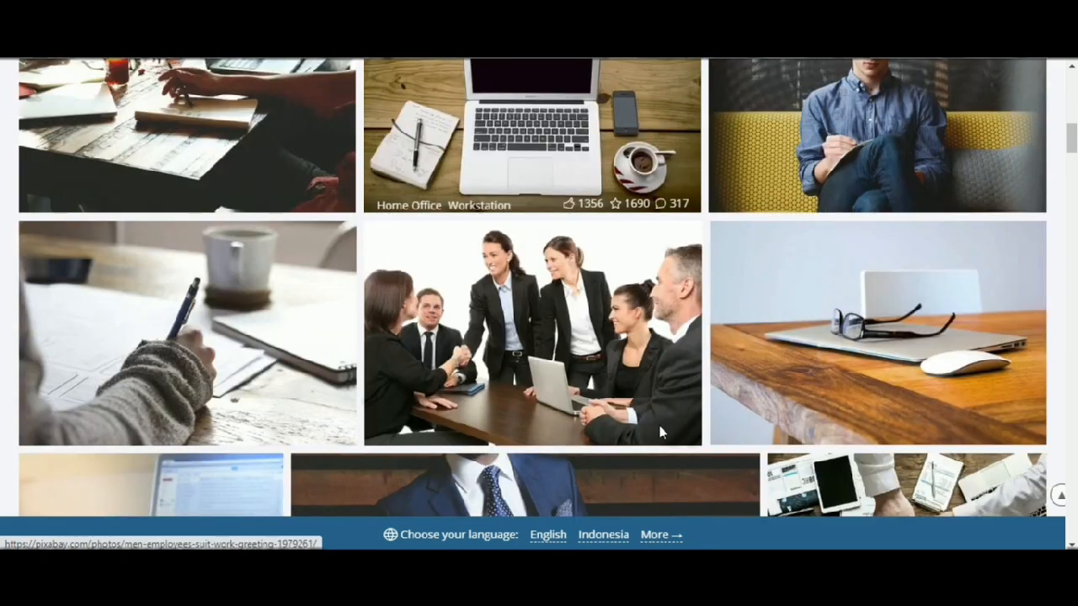
{"action": "scroll", "coordinate": [770, 343], "scroll_direction": "up", "scroll_amount": 4}
{"action": "scroll", "coordinate": [769, 343], "scroll_direction": "up", "scroll_amount": 10}
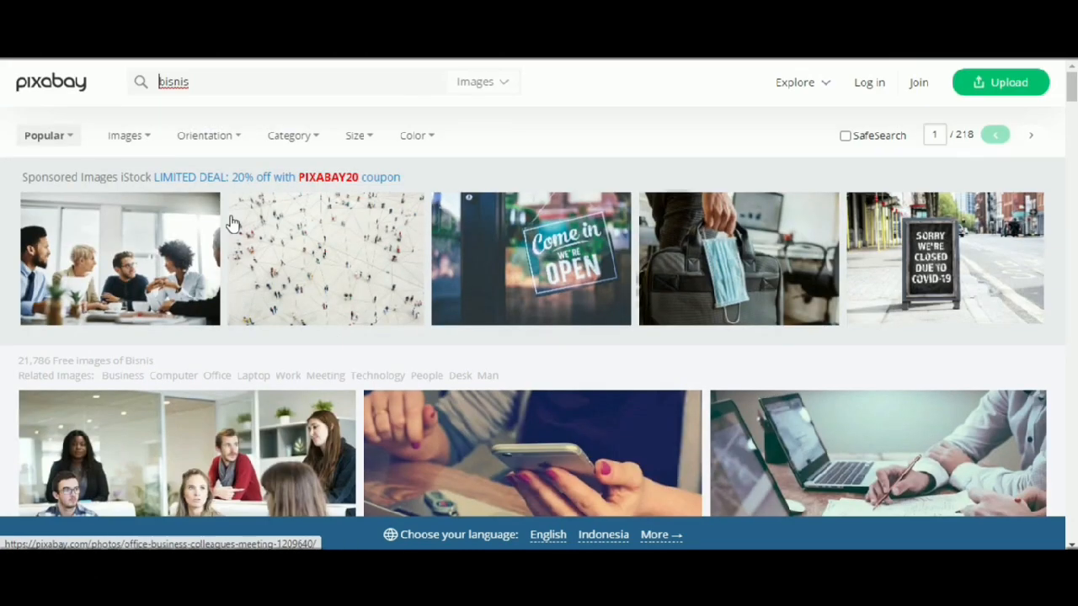
- Search the Pixabay images for "human" and look through the results
{"action": "left_click_drag", "start_coordinate": [206, 85], "coordinate": [143, 74]}
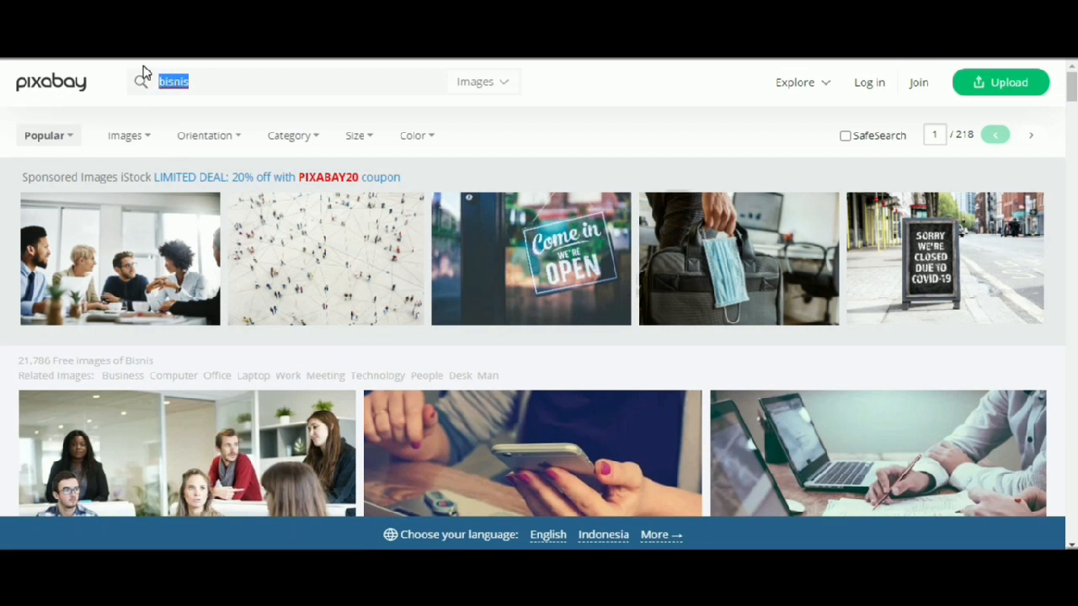
{"action": "type", "text": "human"}
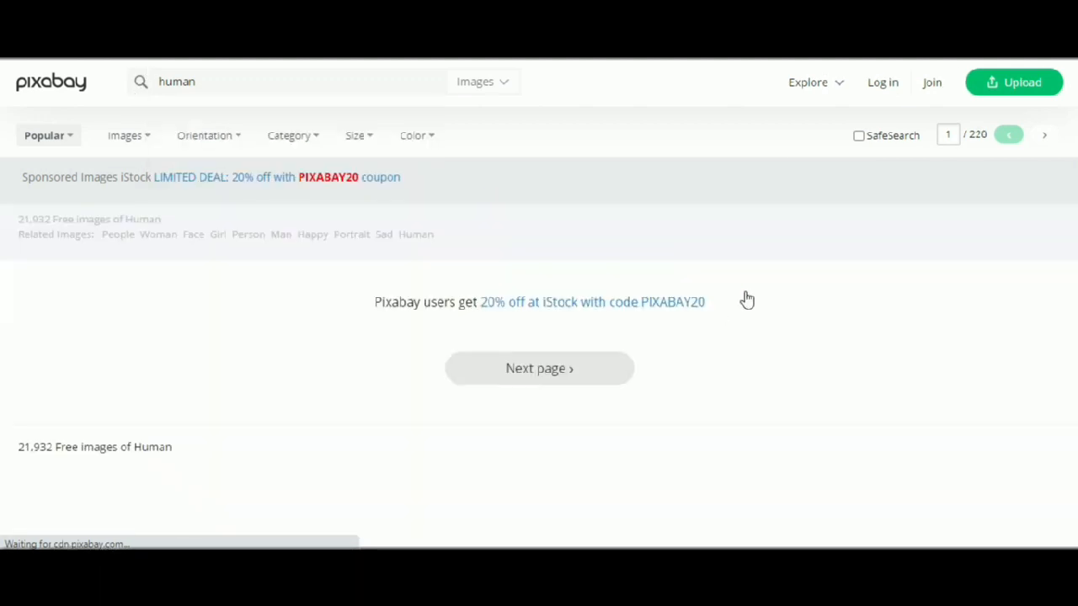
{"action": "scroll", "coordinate": [752, 302], "scroll_direction": "down", "scroll_amount": 6}
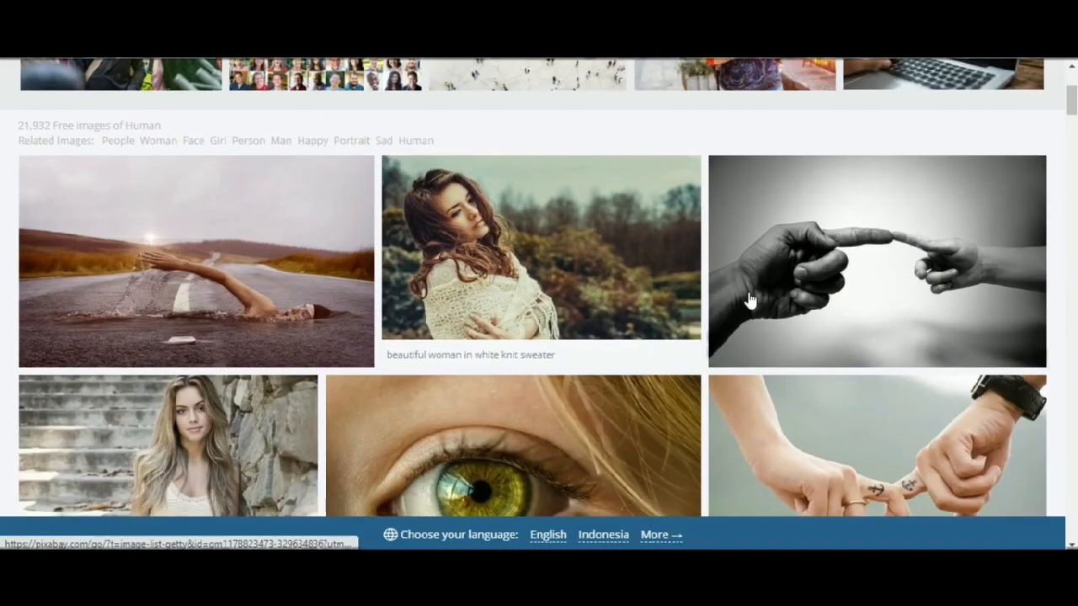
{"action": "scroll", "coordinate": [745, 304], "scroll_direction": "down", "scroll_amount": 4}
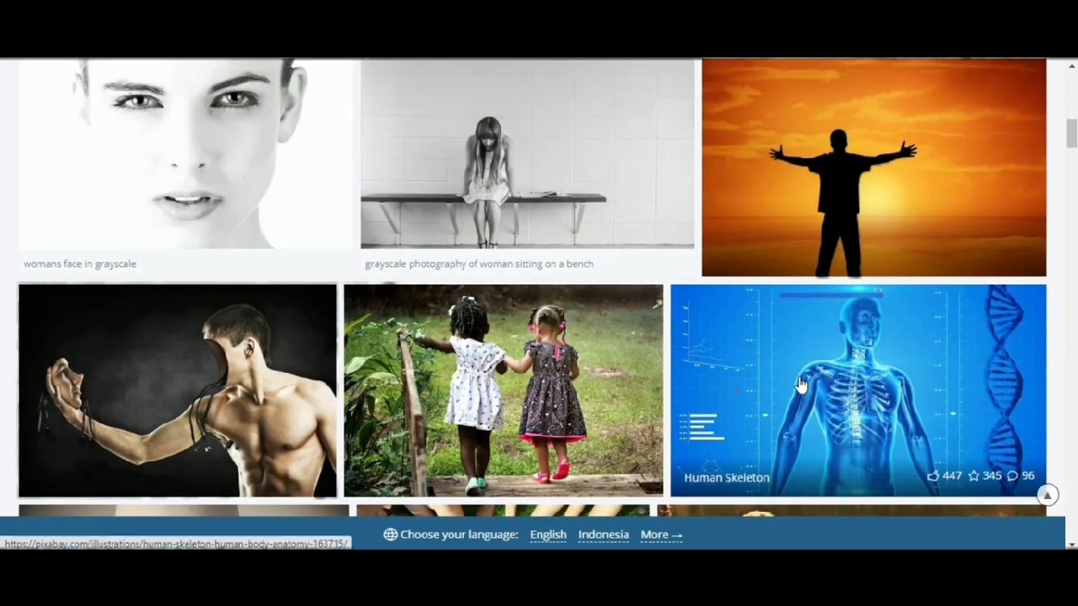
{"action": "scroll", "coordinate": [800, 385], "scroll_direction": "down", "scroll_amount": 3}
{"action": "scroll", "coordinate": [800, 385], "scroll_direction": "up", "scroll_amount": 13}
- Search the Pixabay images for "face" and open the page of the photo of the woman in the black knit cap and scarf
{"action": "left_click_drag", "start_coordinate": [197, 82], "coordinate": [140, 90]}
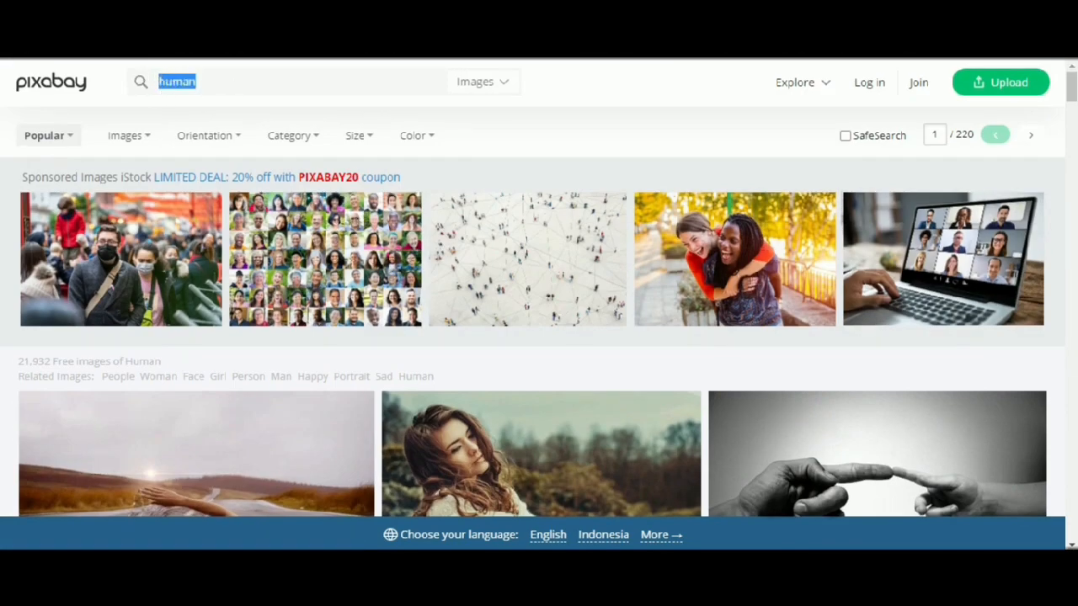
{"action": "type", "text": "face"}
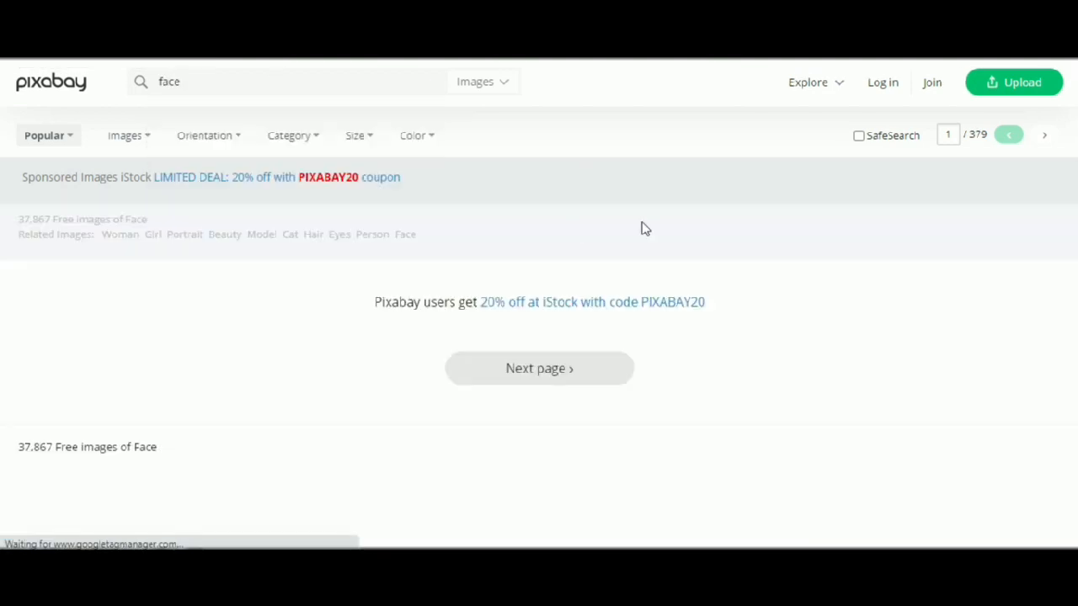
{"action": "scroll", "coordinate": [729, 252], "scroll_direction": "down", "scroll_amount": 4}
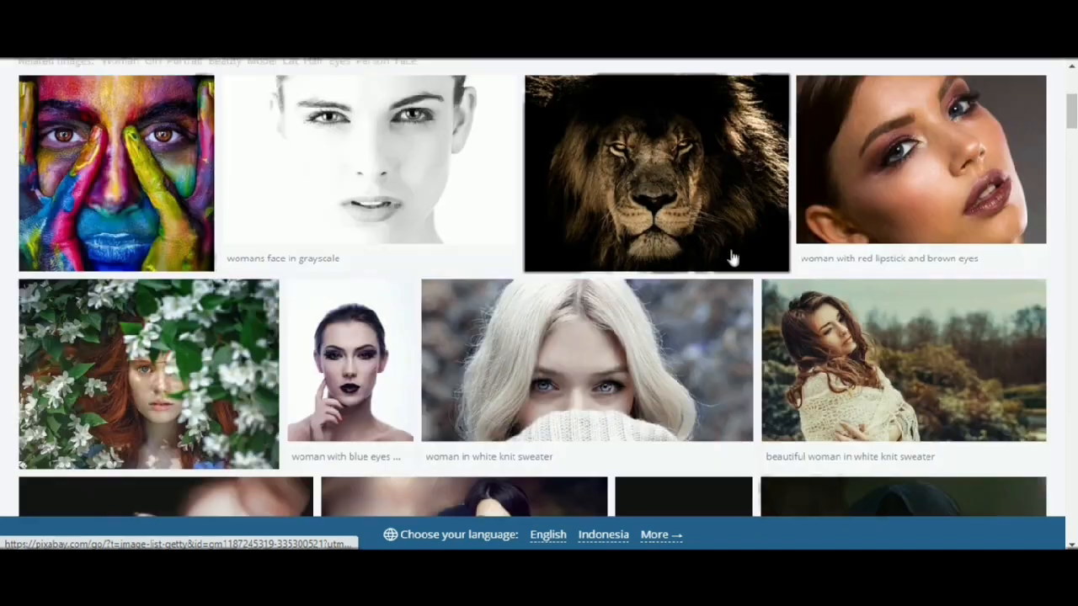
{"action": "scroll", "coordinate": [589, 371], "scroll_direction": "down", "scroll_amount": 4}
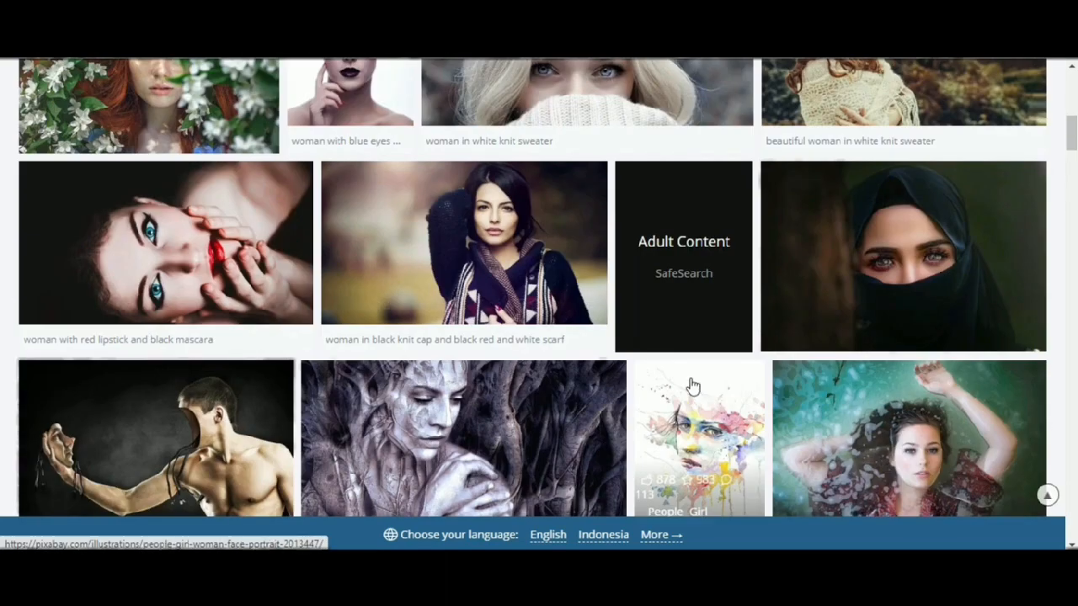
{"action": "right_click", "coordinate": [541, 244]}
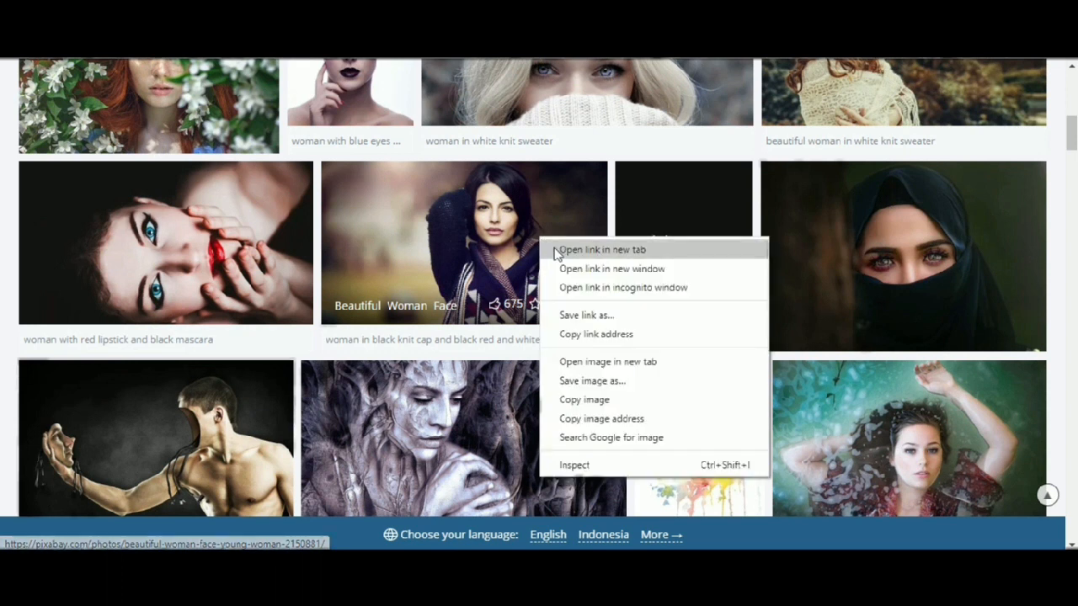
{"action": "left_click", "coordinate": [674, 267]}
- Download the photo as a 1920×1280 JPG, completing the captcha check
{"action": "scroll", "coordinate": [666, 277], "scroll_direction": "down", "scroll_amount": 1}
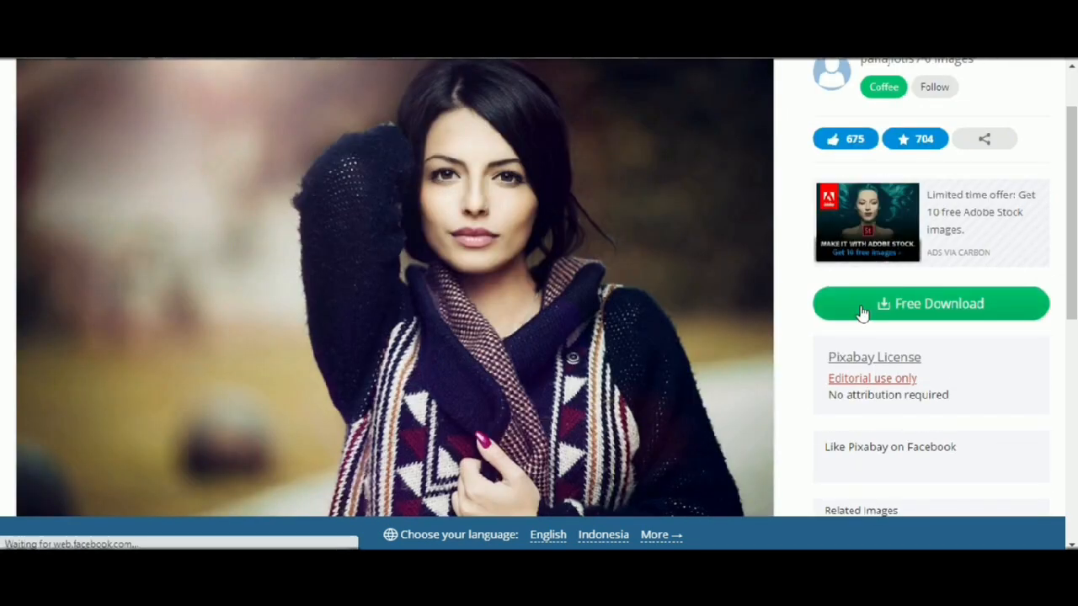
{"action": "left_click", "coordinate": [861, 312]}
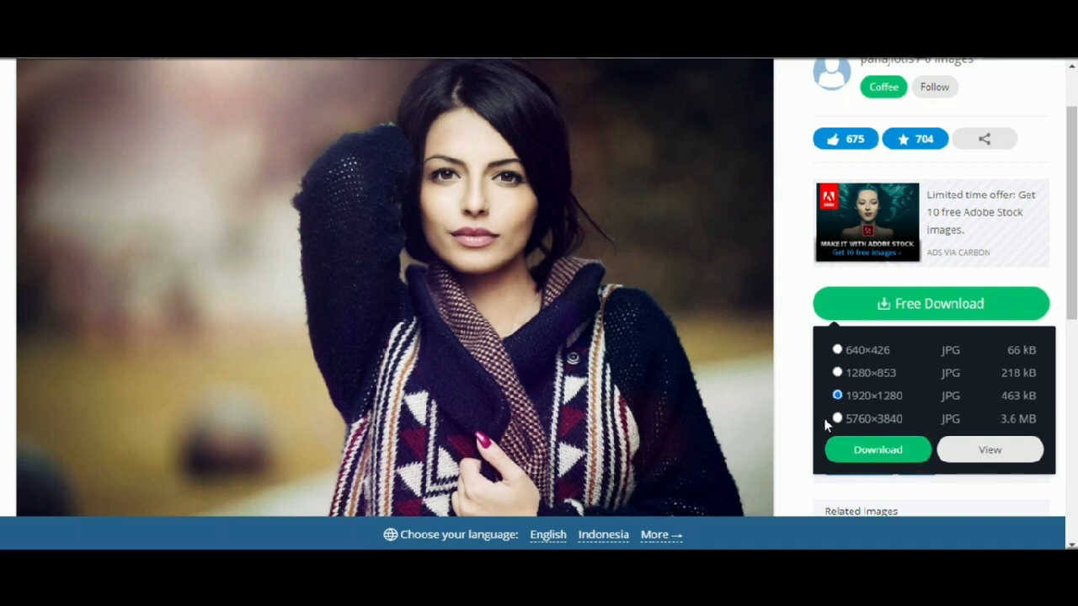
{"action": "left_click", "coordinate": [855, 453]}
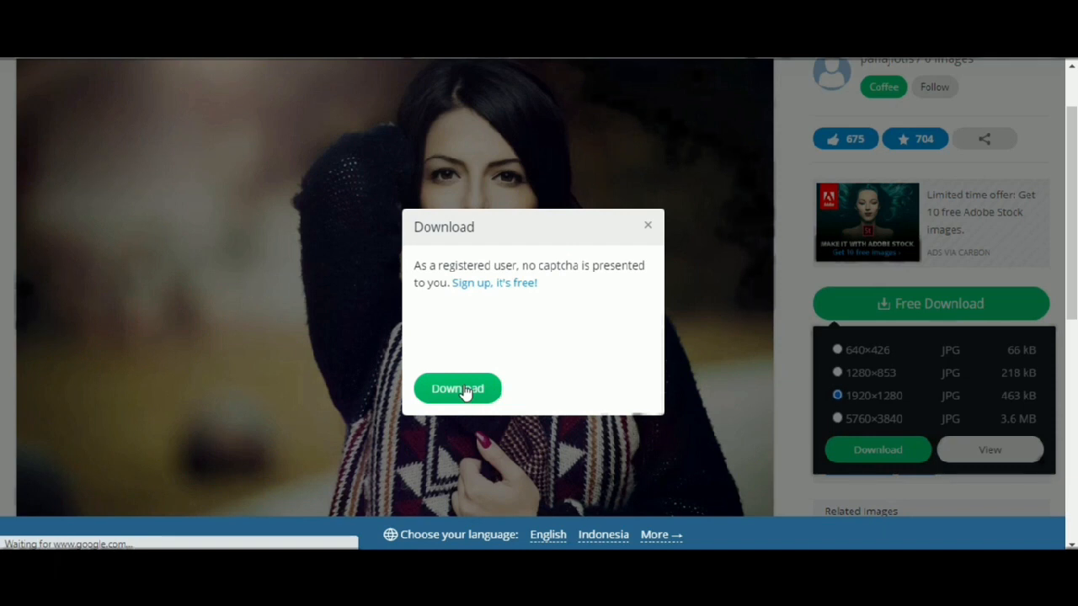
{"action": "left_click", "coordinate": [437, 329]}
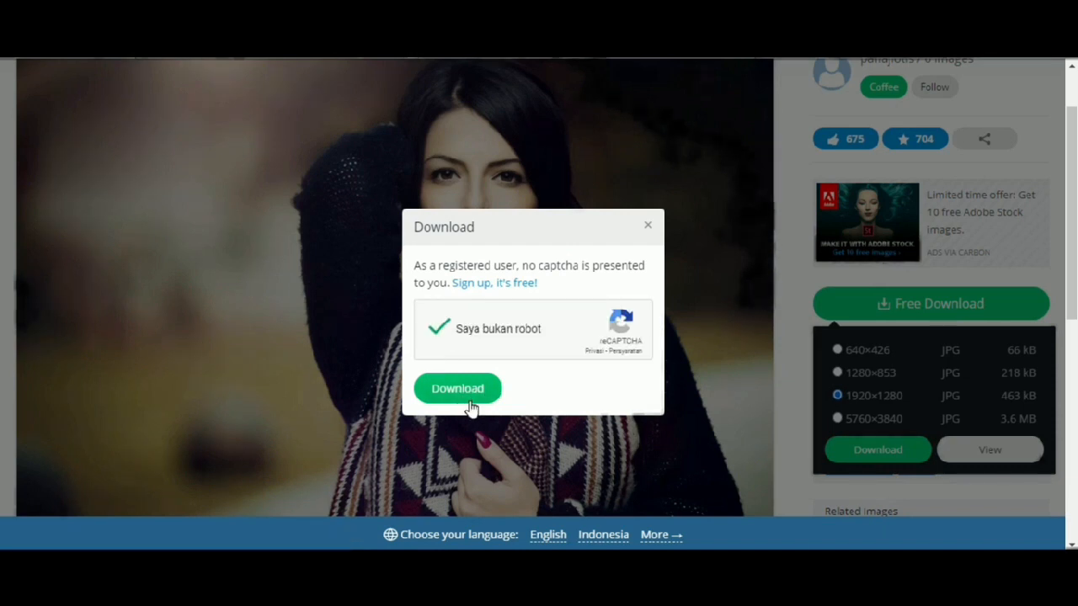
{"action": "left_click", "coordinate": [469, 403]}
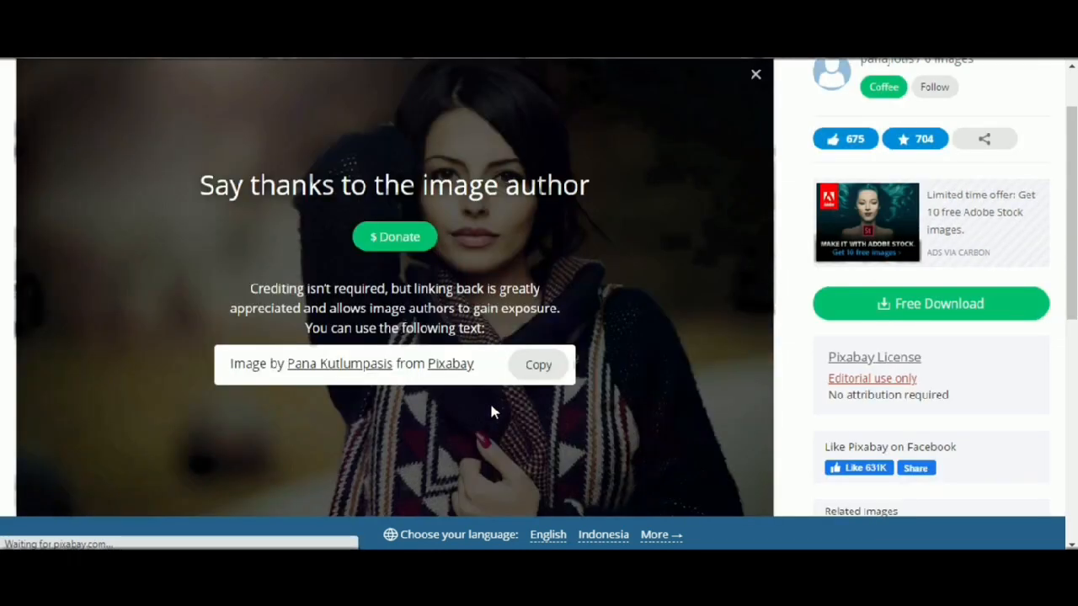
{"action": "scroll", "coordinate": [539, 366], "scroll_direction": "down", "scroll_amount": 1}
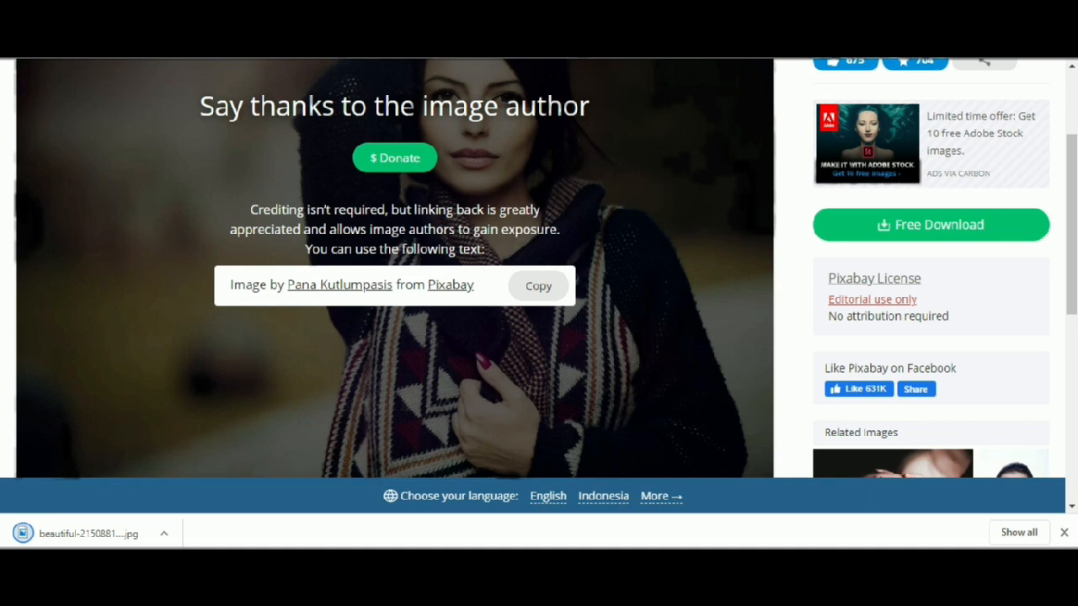
- Open the search result thumbnail of the woman in the black knit cap in a new tab and inspect its image quality
{"action": "key", "text": "Escape"}
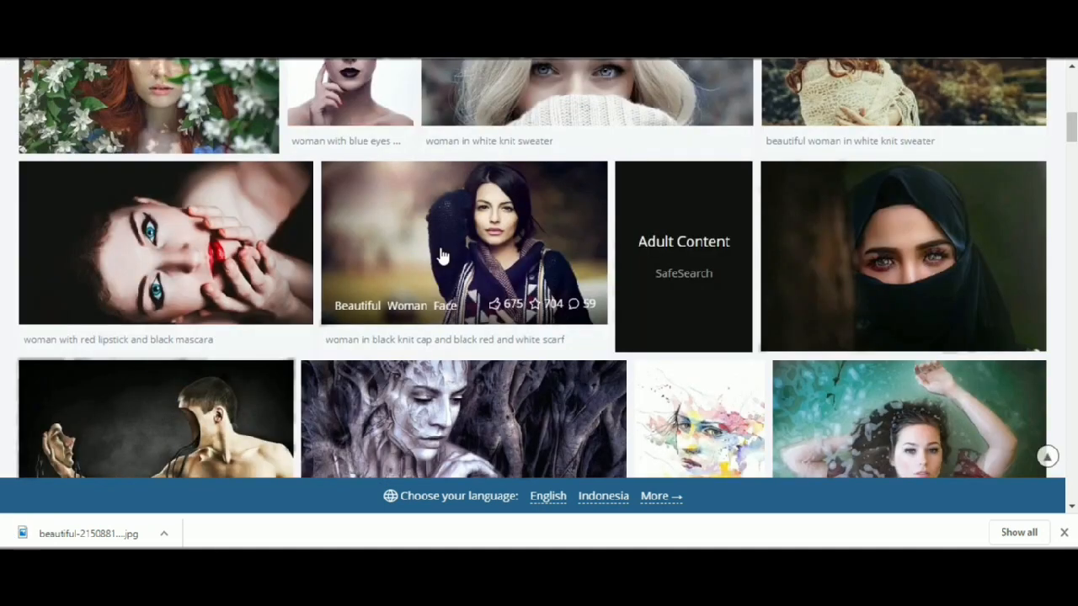
{"action": "right_click", "coordinate": [439, 248]}
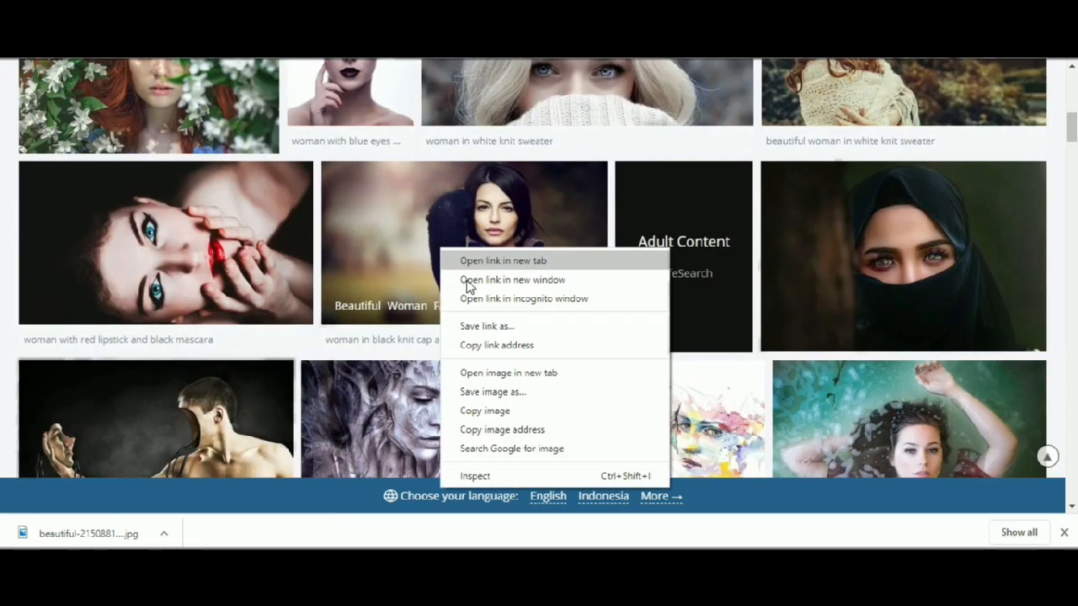
{"action": "left_click", "coordinate": [491, 373]}
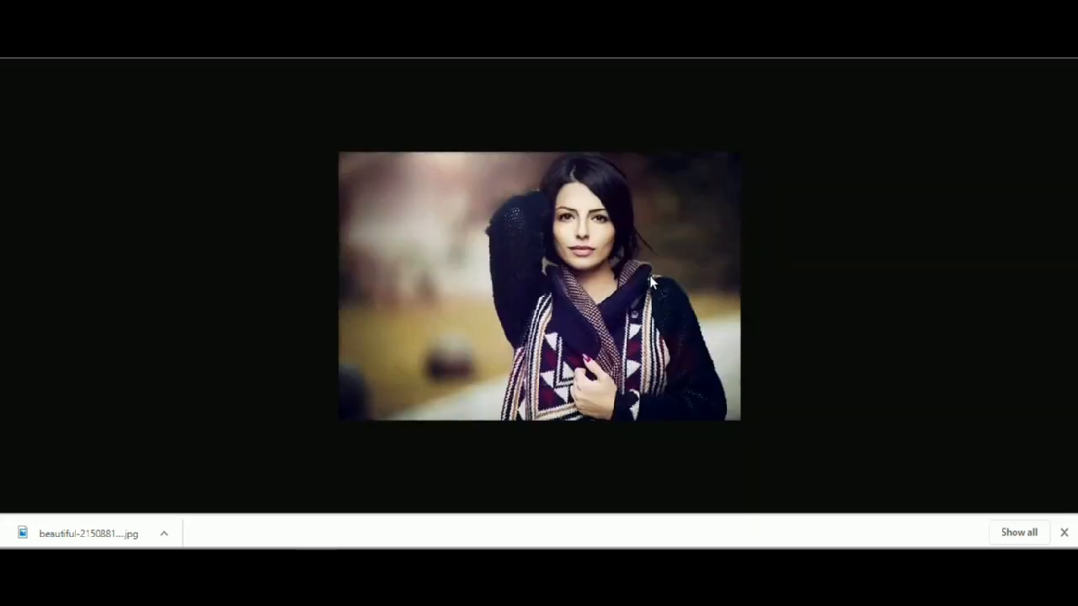
{"action": "scroll", "coordinate": [636, 278], "scroll_direction": "up", "scroll_amount": 3}
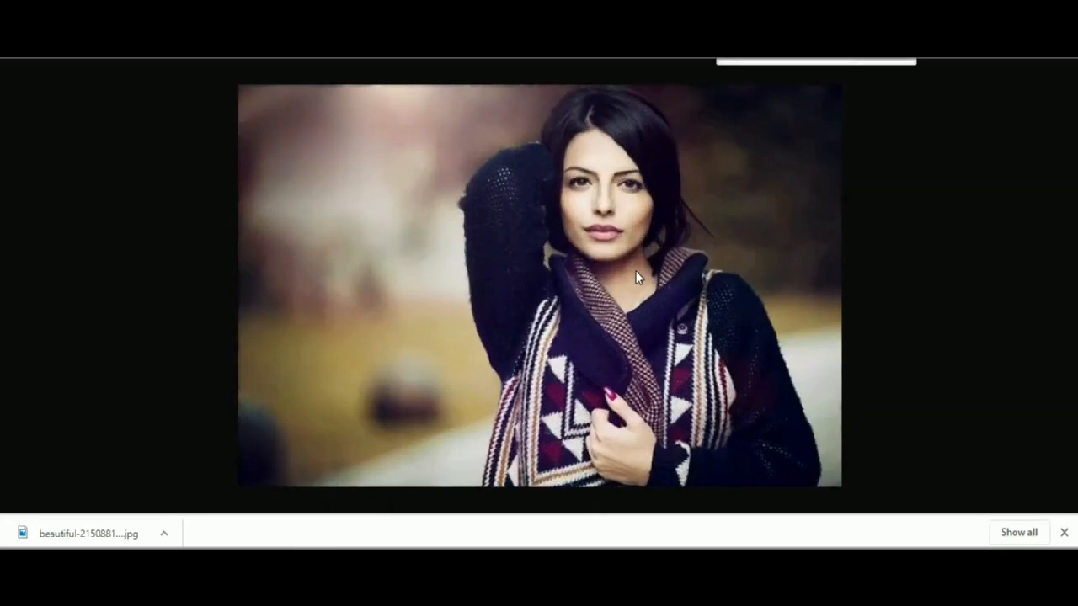
{"action": "scroll", "coordinate": [637, 272], "scroll_direction": "down", "scroll_amount": 1}
{"action": "scroll", "coordinate": [637, 272], "scroll_direction": "up", "scroll_amount": 4}
{"action": "scroll", "coordinate": [637, 272], "scroll_direction": "down", "scroll_amount": 6}
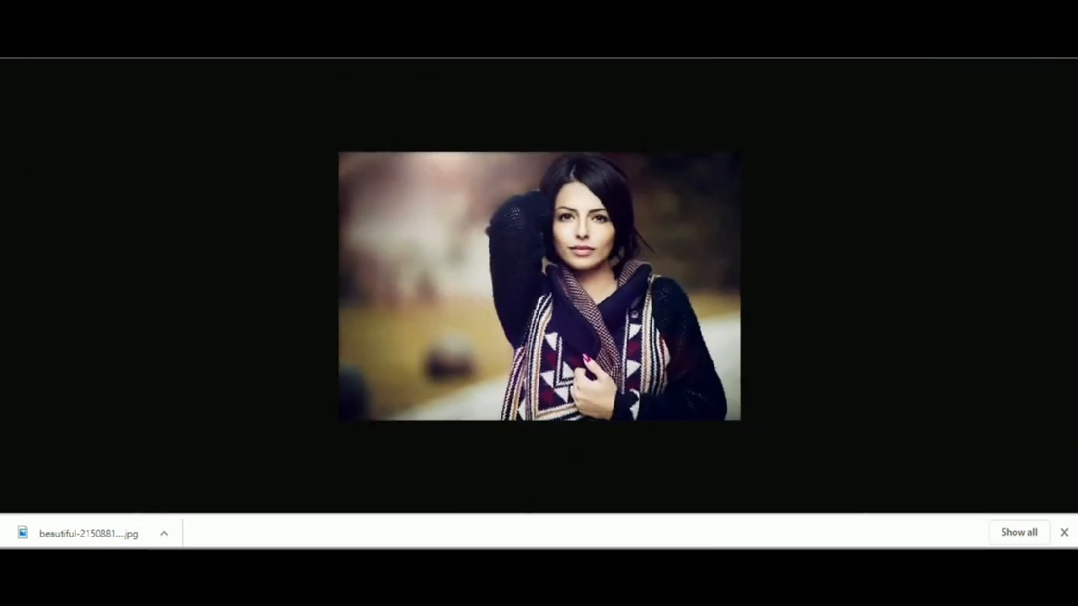
- Review the free download sizes on the photo's page, and return to the thumbnail image for comparison
{"action": "left_click", "coordinate": [290, 16]}
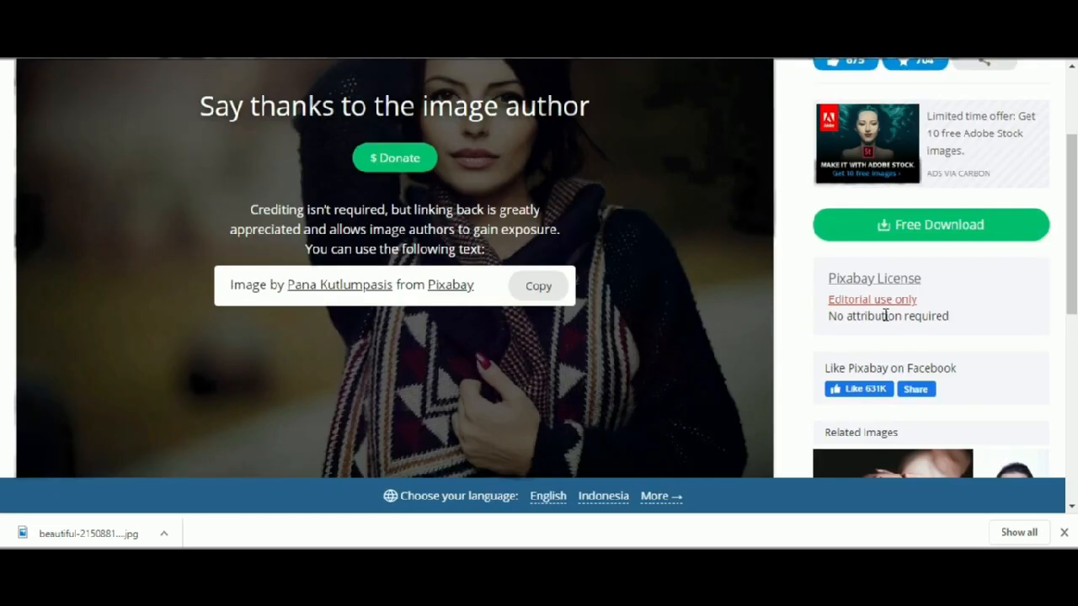
{"action": "left_click", "coordinate": [904, 228]}
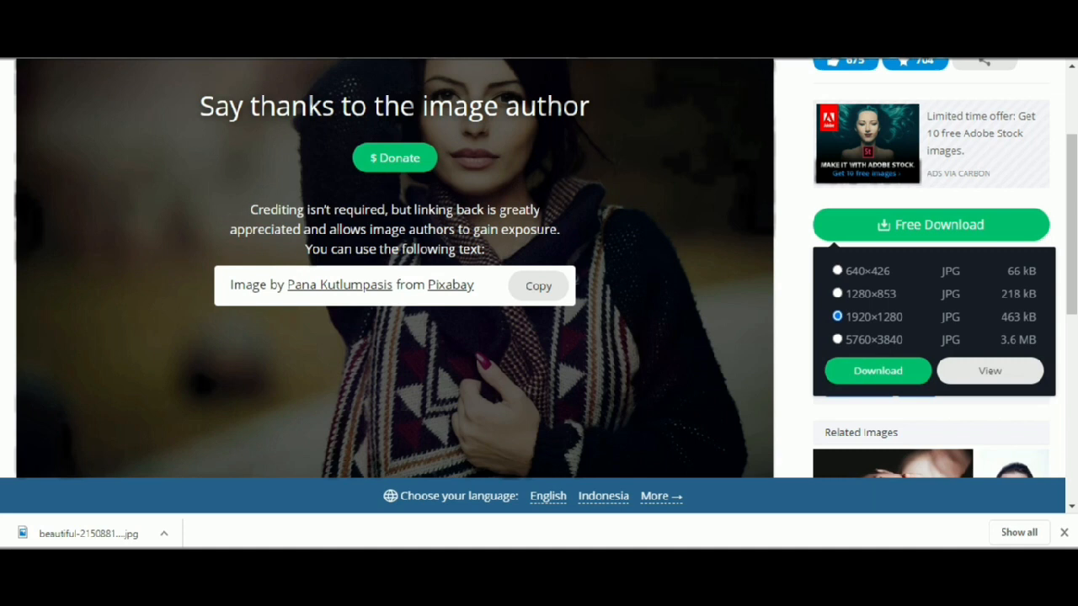
{"action": "left_click", "coordinate": [282, 16]}
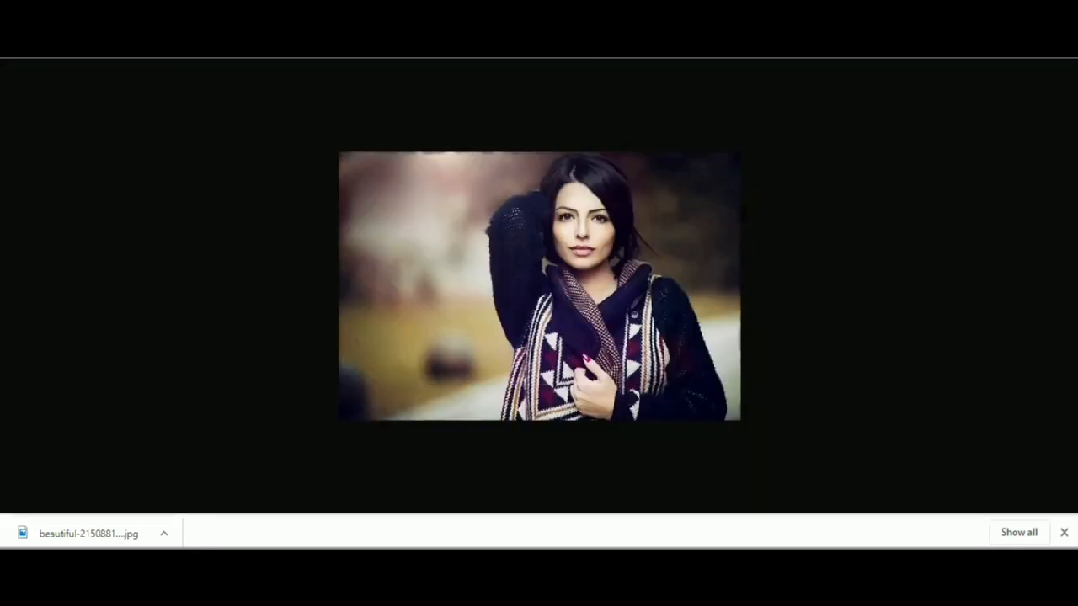
- Open the remove.bg website in a new tab, searching for "remove", and go to its image upload area
{"action": "type", "text": "remove"}
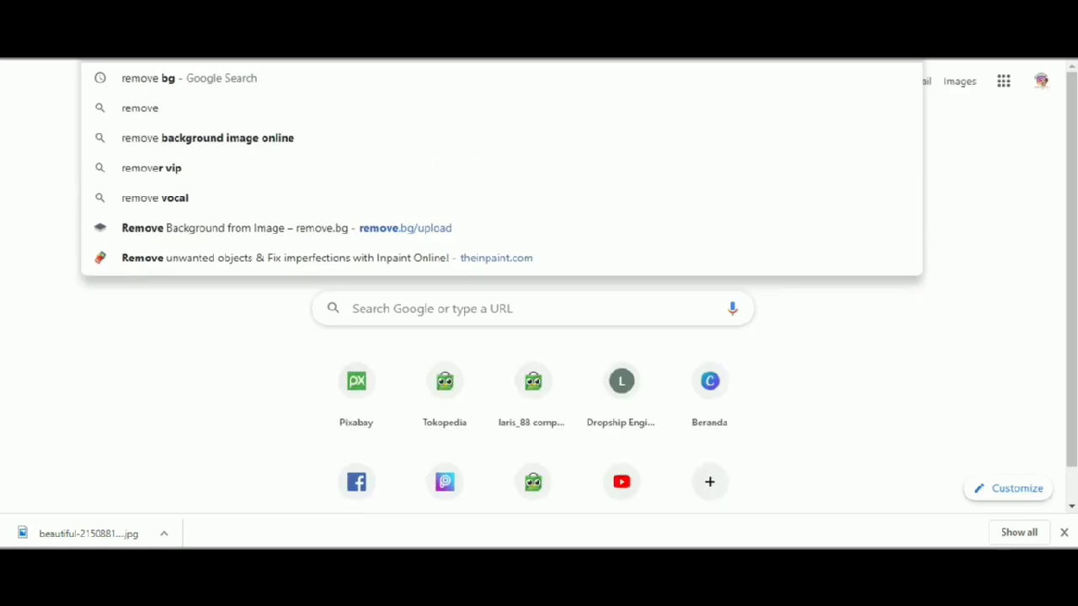
{"action": "key", "text": "Return"}
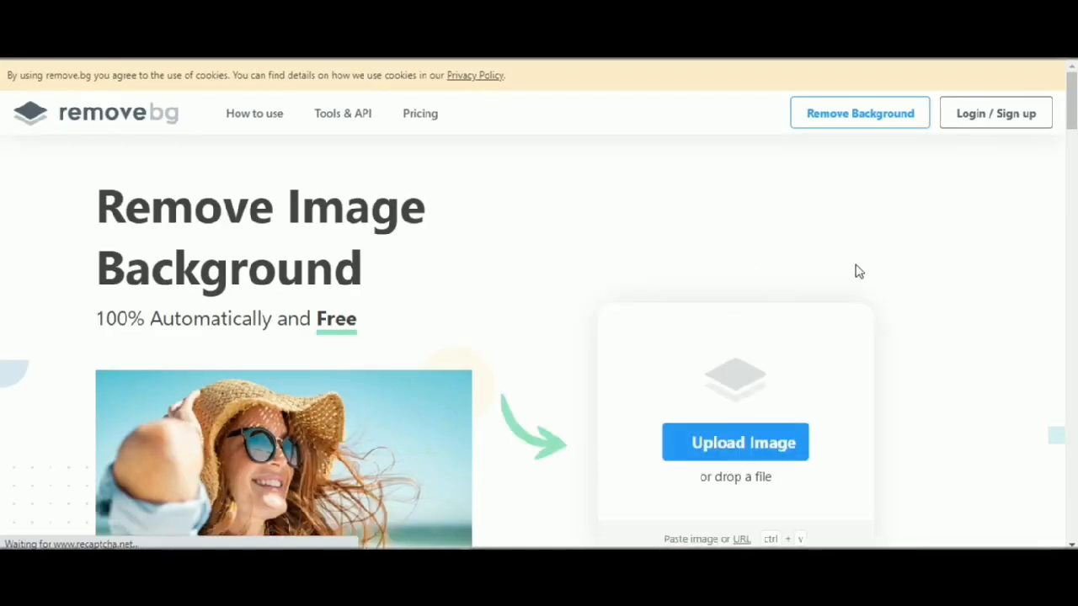
{"action": "scroll", "coordinate": [775, 378], "scroll_direction": "down", "scroll_amount": 1}
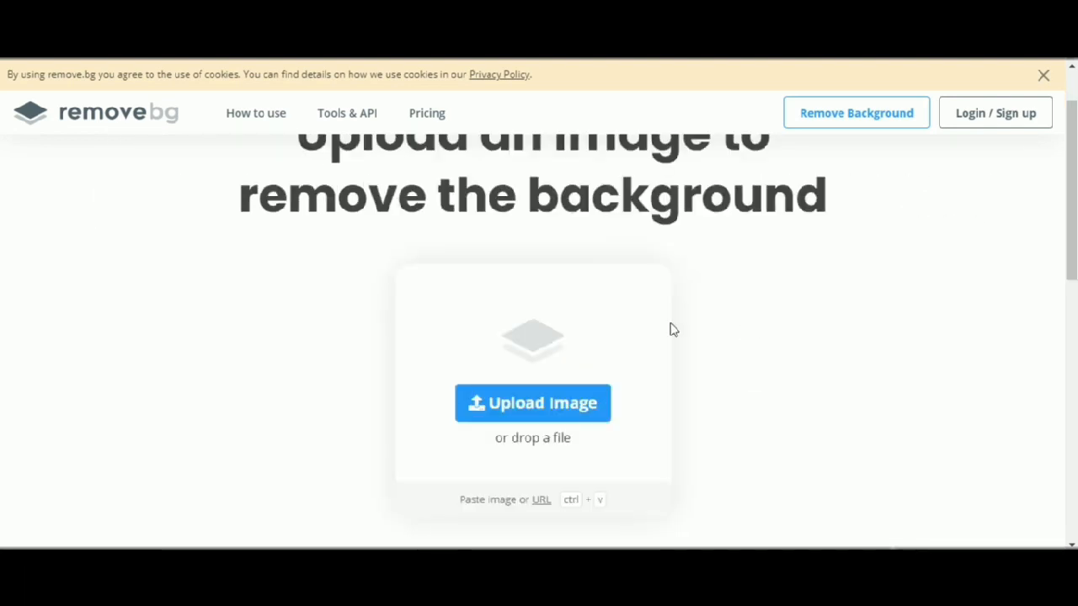
- Upload beautiful-2150881_1920 to remove.bg for background removal and download the cut-out as the 612 × 408 preview image
{"action": "scroll", "coordinate": [671, 330], "scroll_direction": "down", "scroll_amount": 1}
{"action": "left_click", "coordinate": [589, 331]}
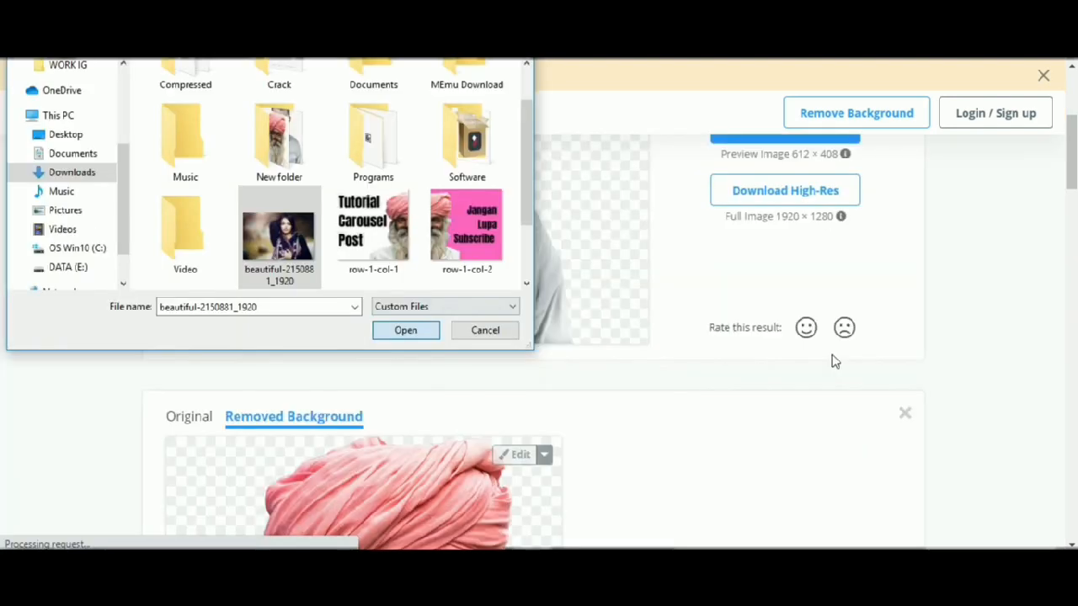
{"action": "key", "text": "Return"}
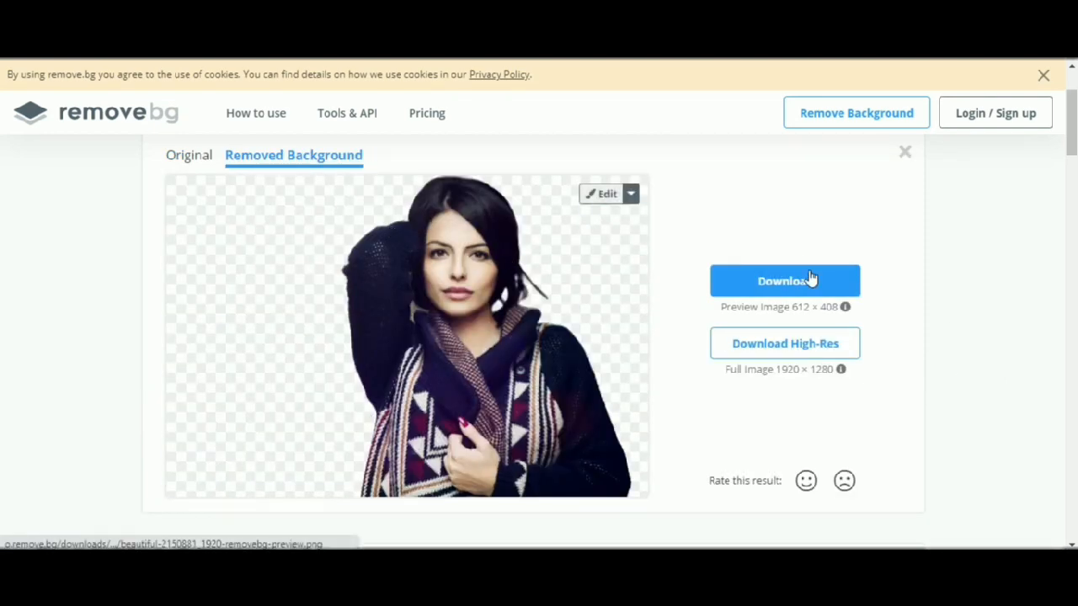
{"action": "left_click", "coordinate": [786, 294]}
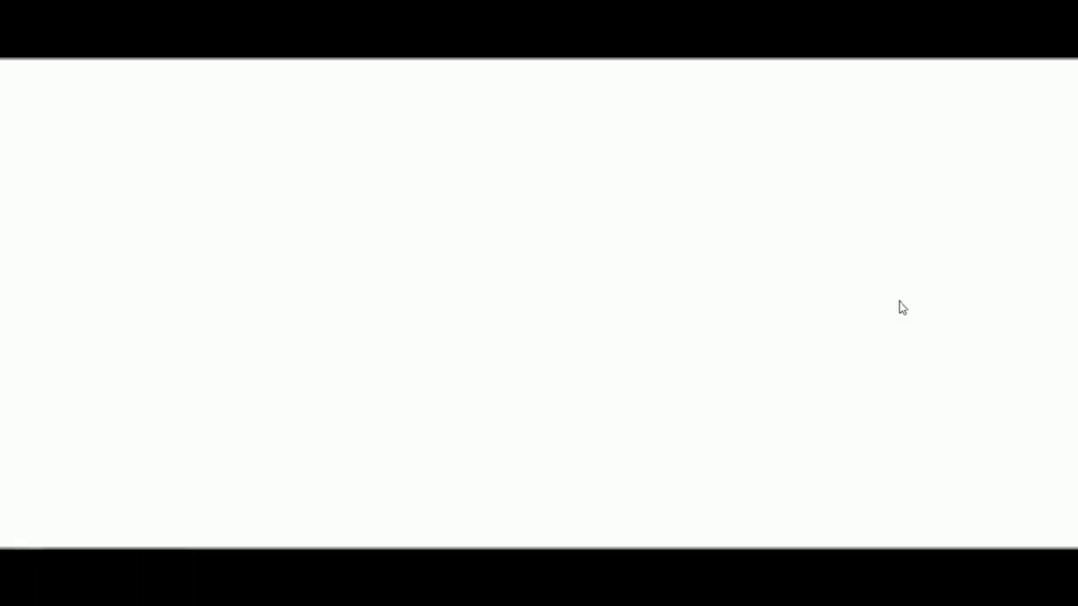